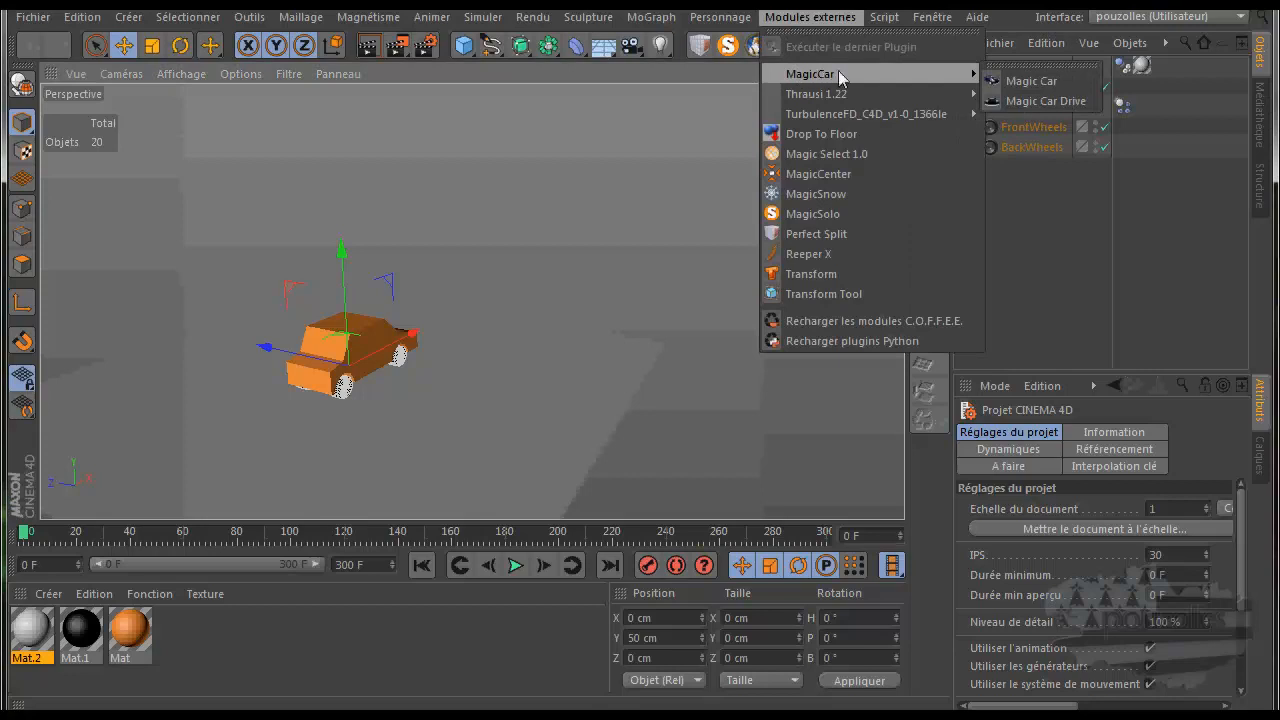
- Examine the Magic Car's Dynamics settings for the front wheels, back wheels and body
left_click(1040, 103)
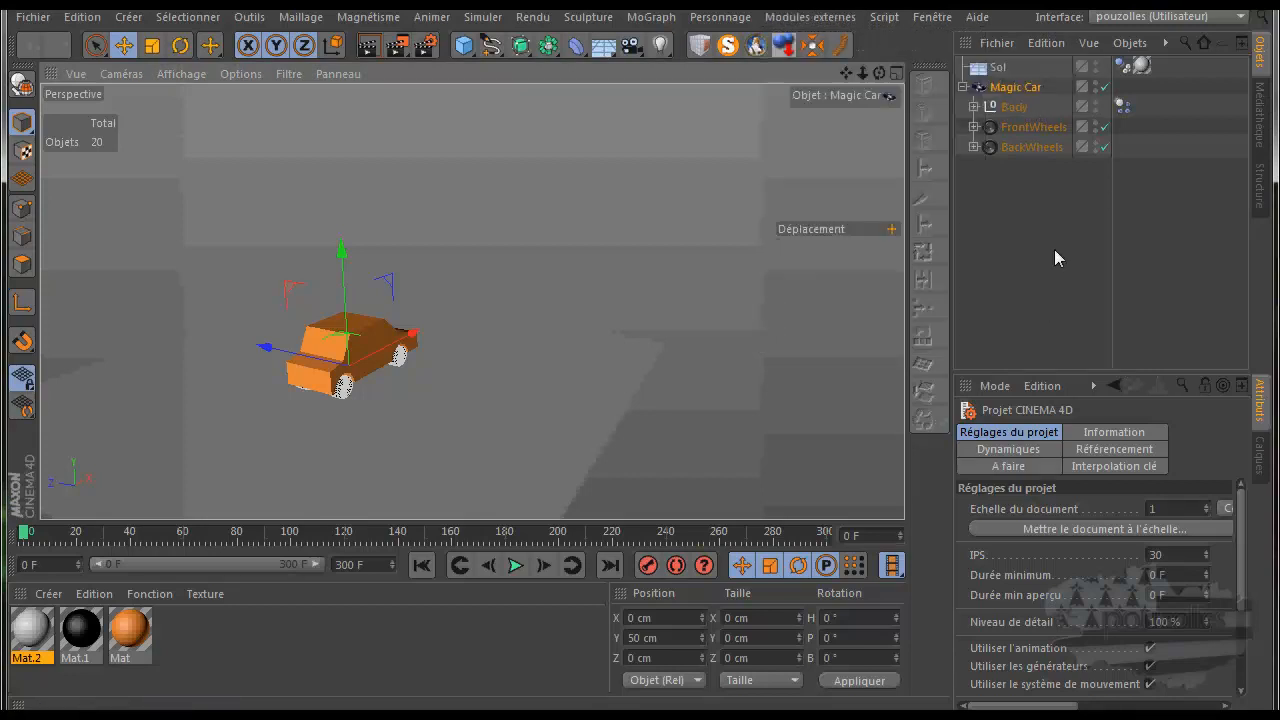
left_click(1016, 88)
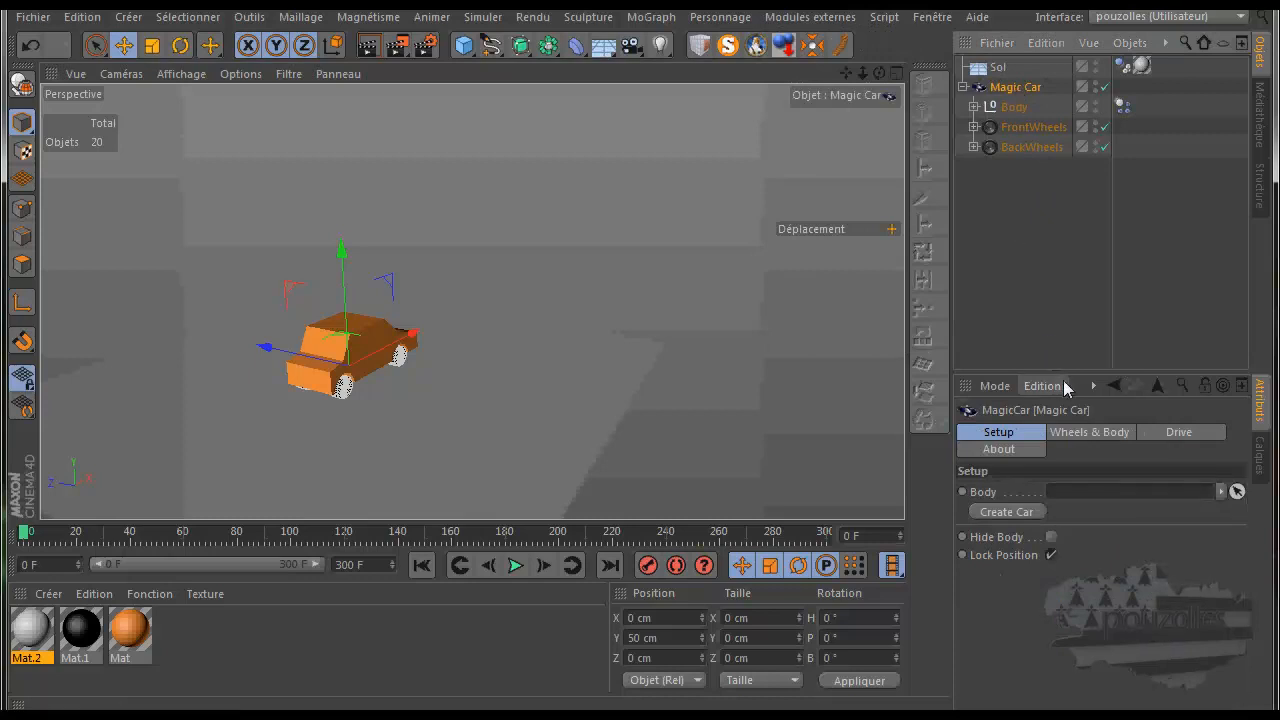
left_click_drag(1076, 376, 1076, 268)
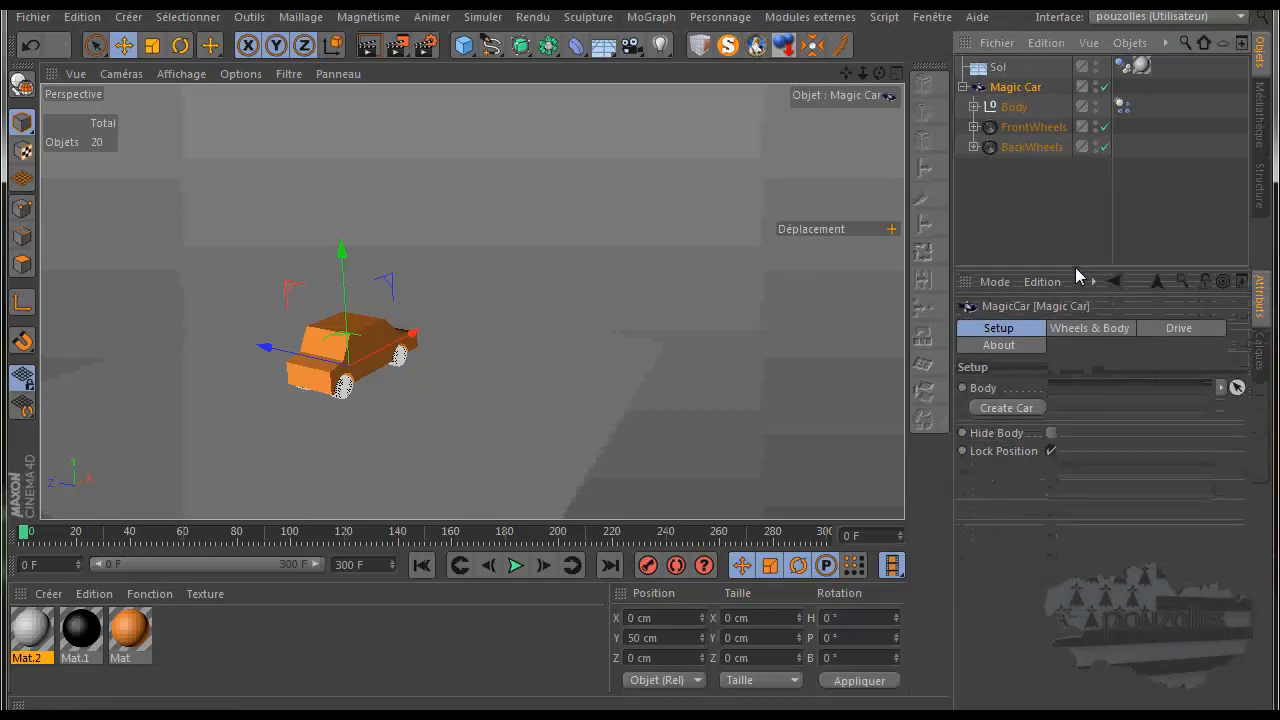
left_click(1089, 330)
left_click(970, 424)
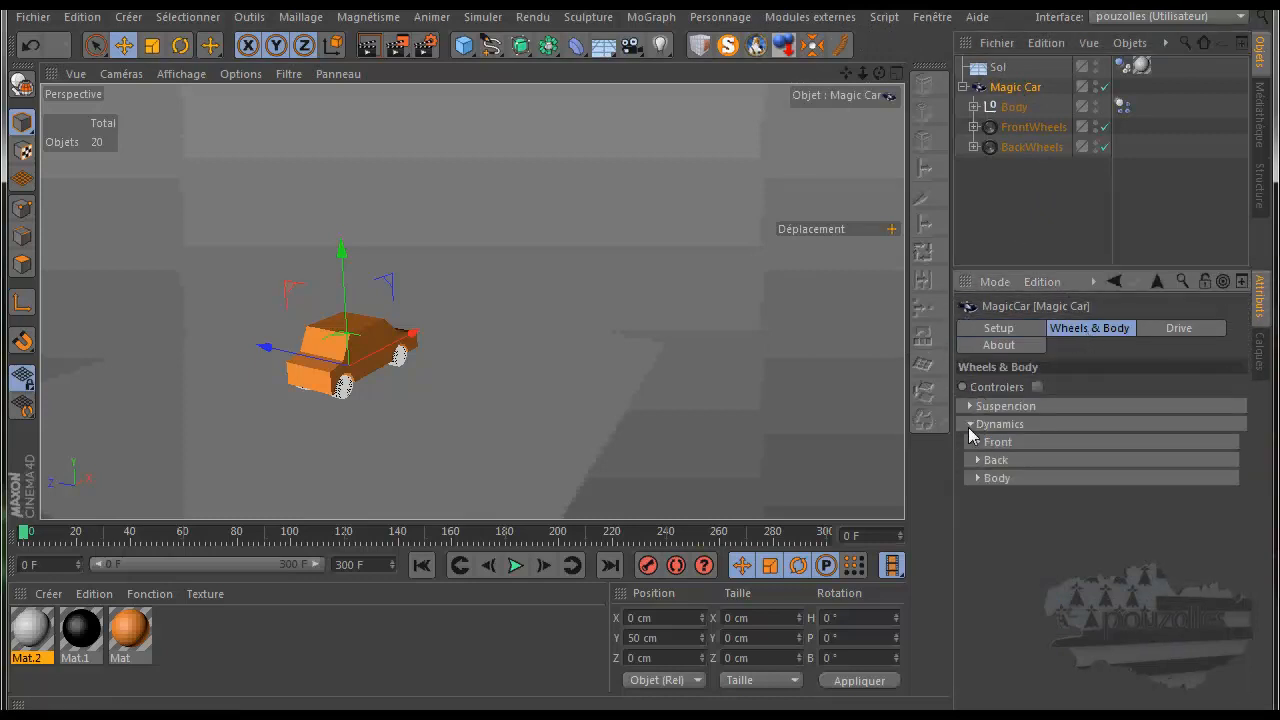
left_click(979, 478)
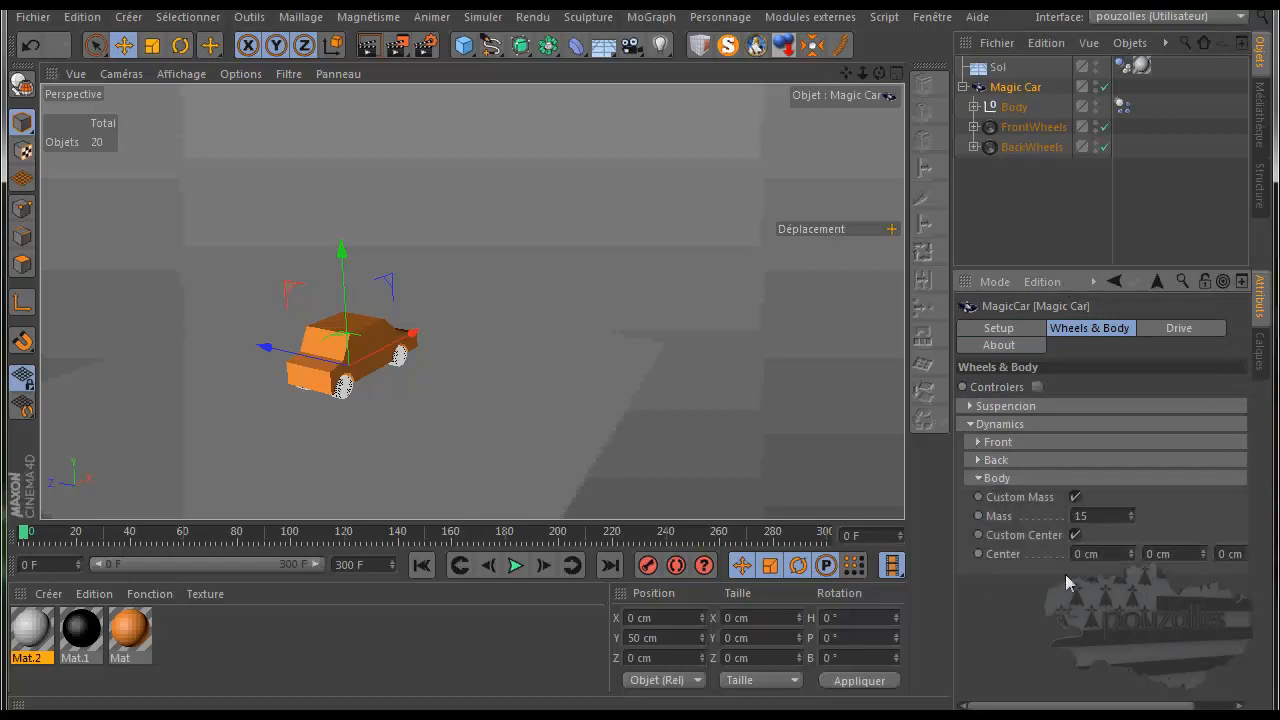
left_click(980, 460)
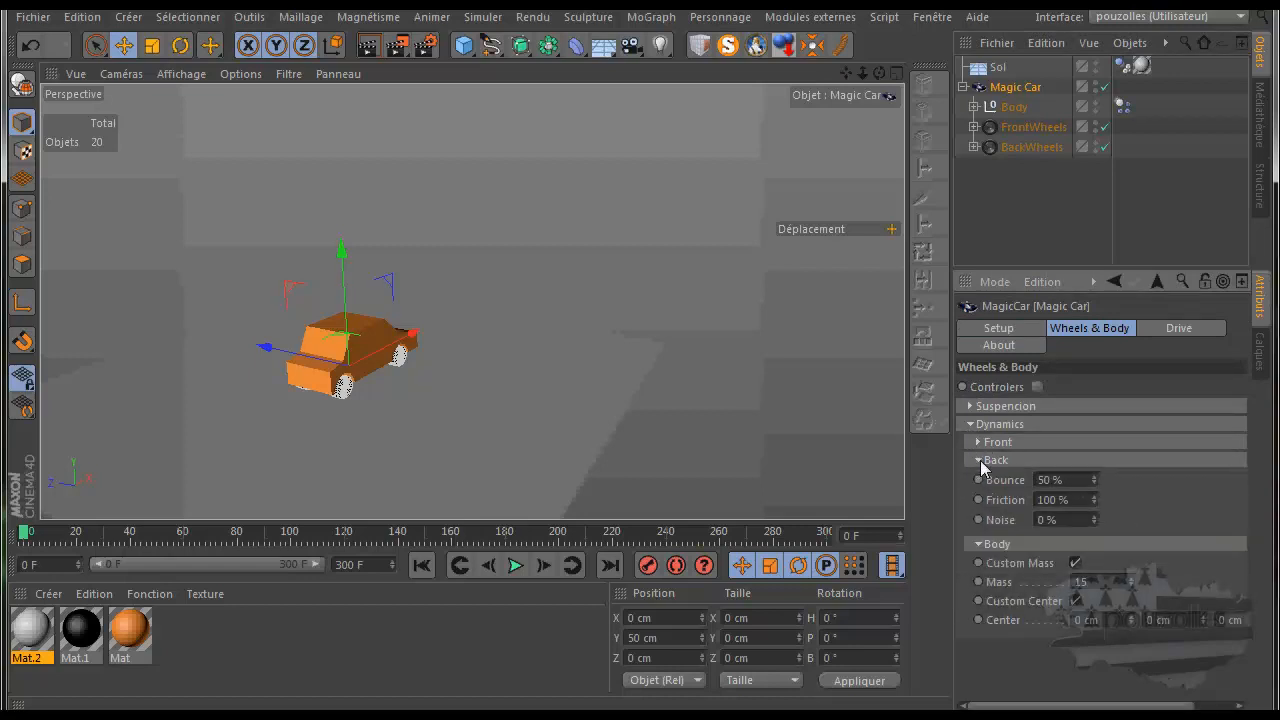
left_click(979, 443)
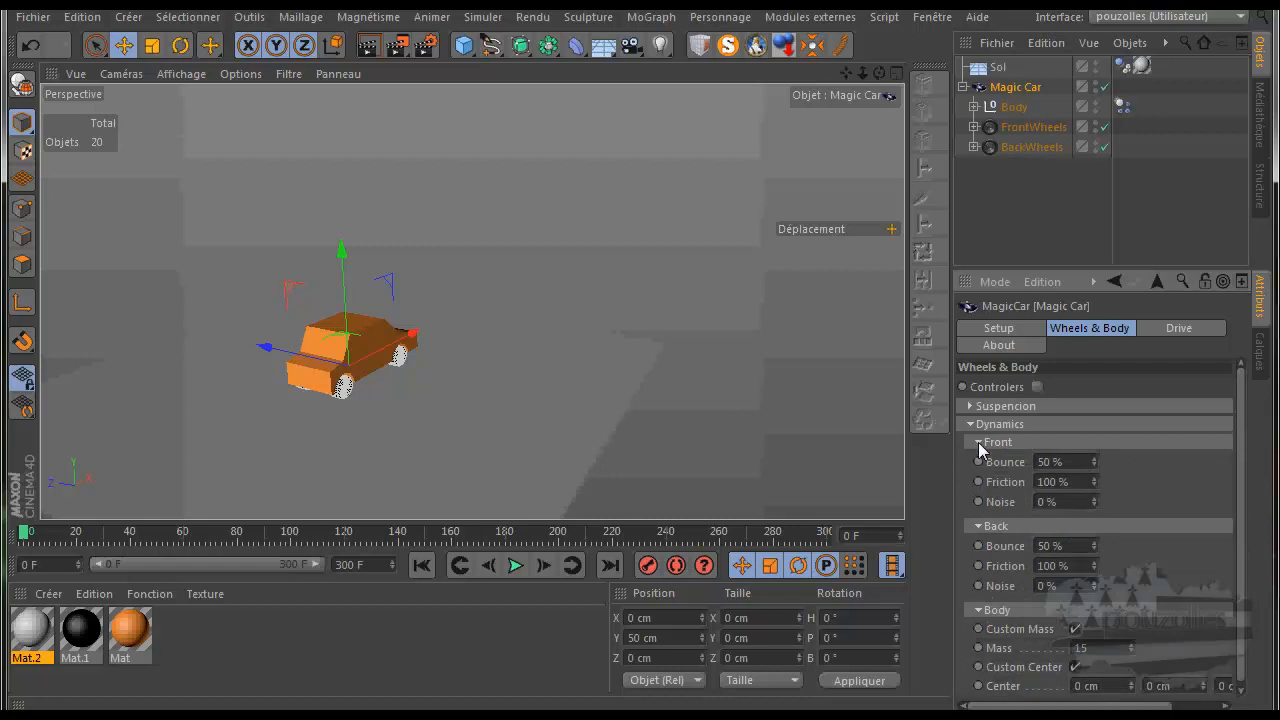
left_click(979, 443)
left_click(979, 443)
left_click(979, 443)
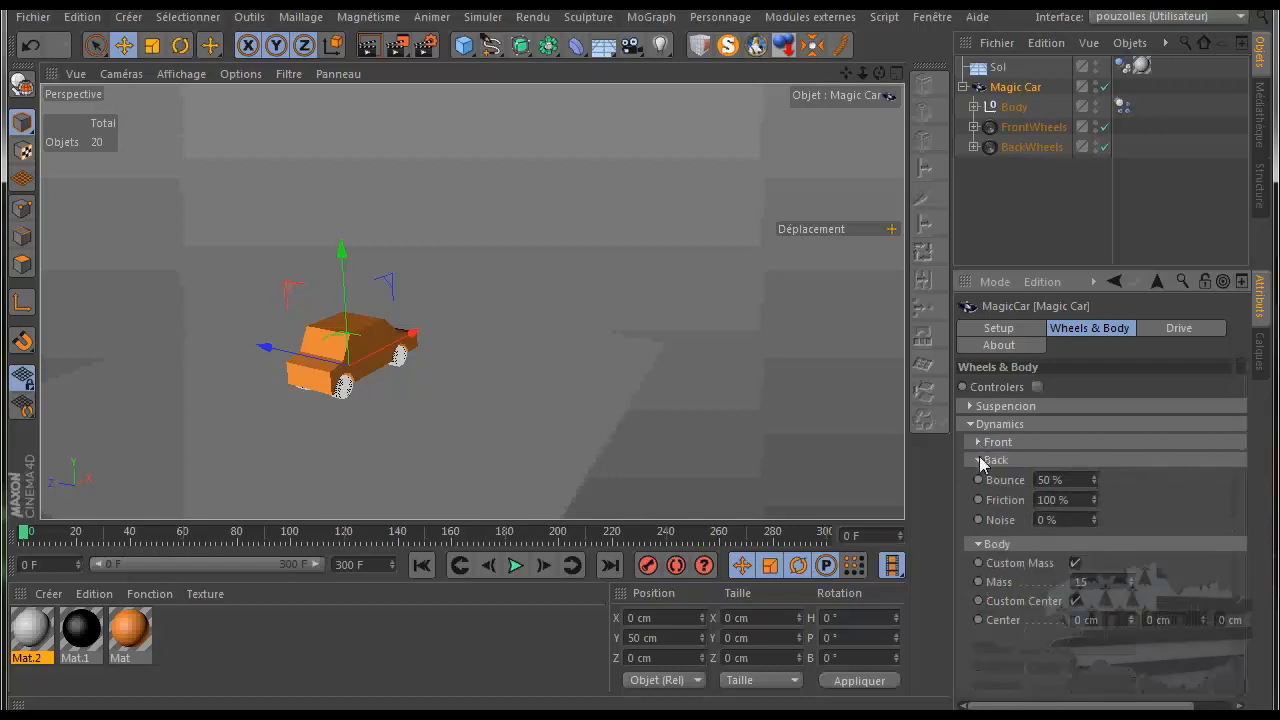
left_click(980, 460)
left_click(979, 443)
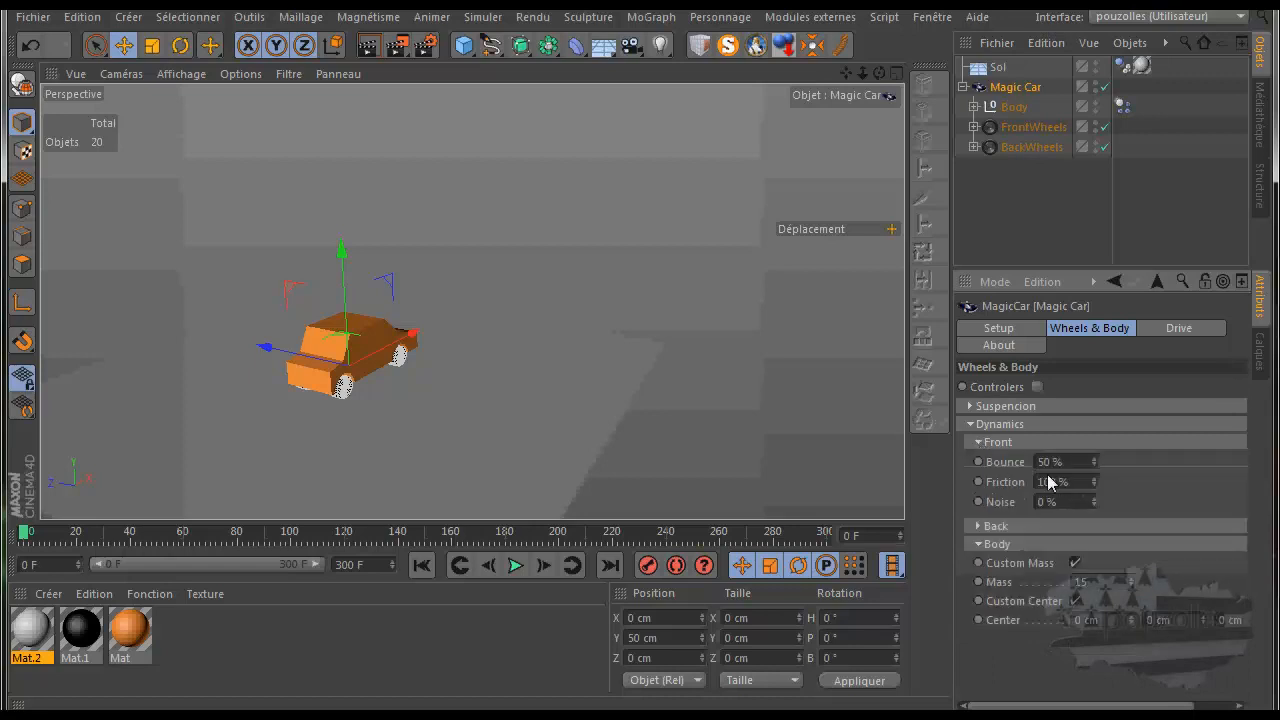
left_click(978, 441)
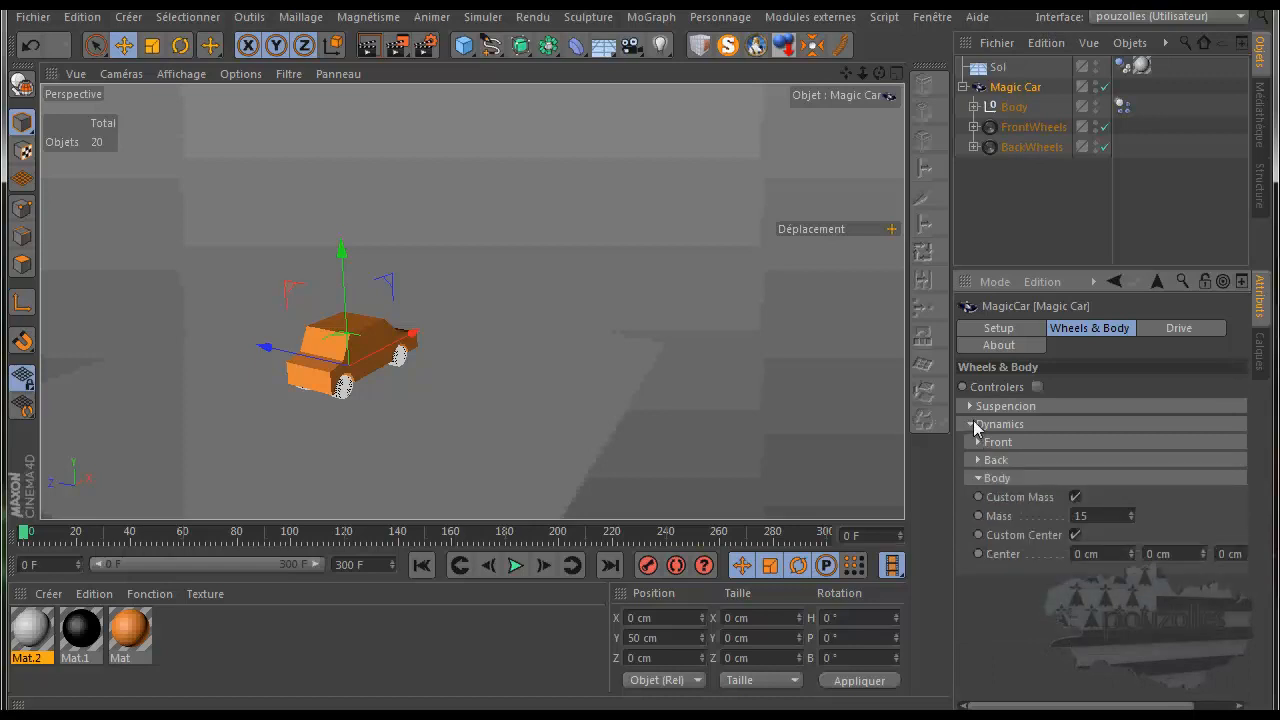
left_click(970, 424)
- Examine the Magic Car's front and back suspension settings, then collapse them
left_click(969, 406)
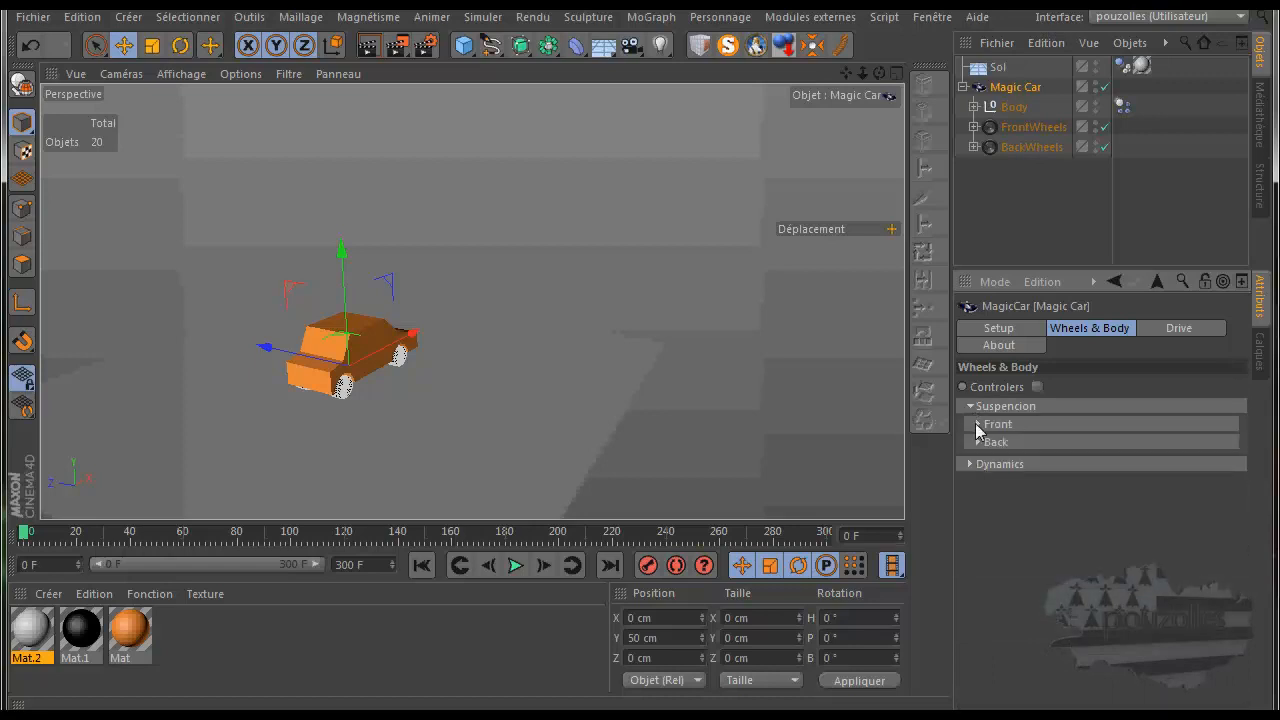
left_click(977, 424)
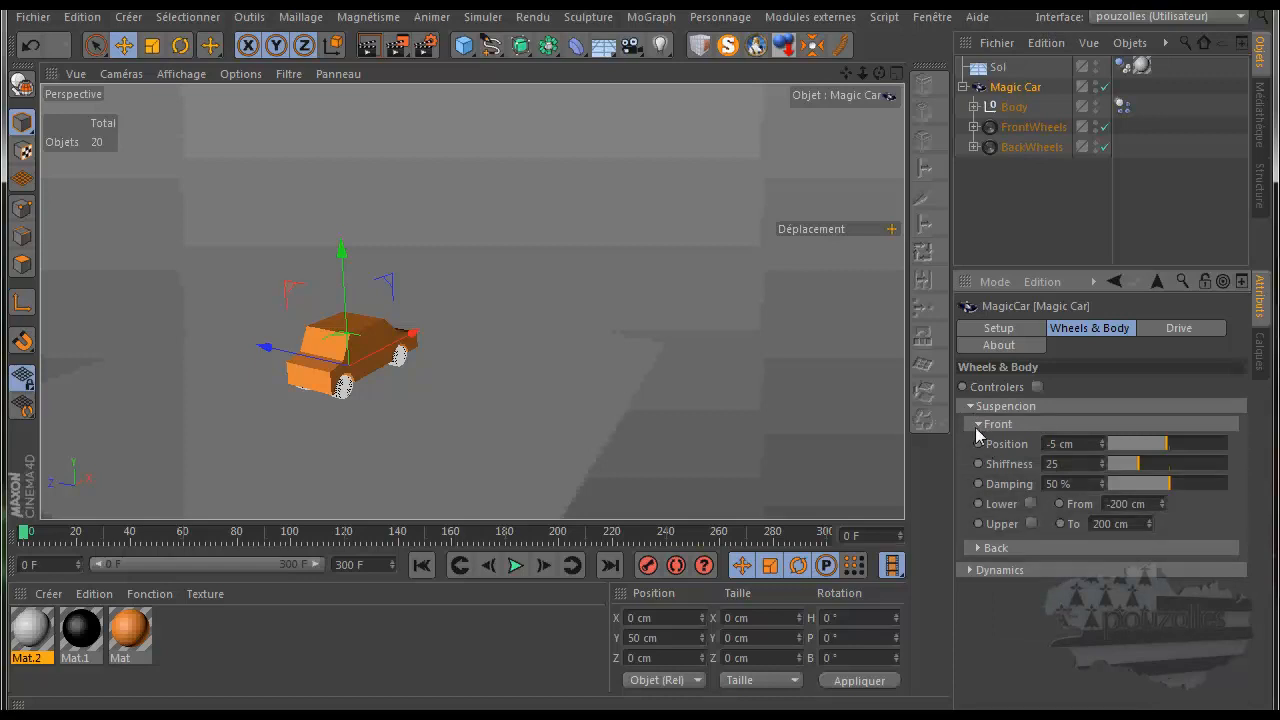
left_click(978, 548)
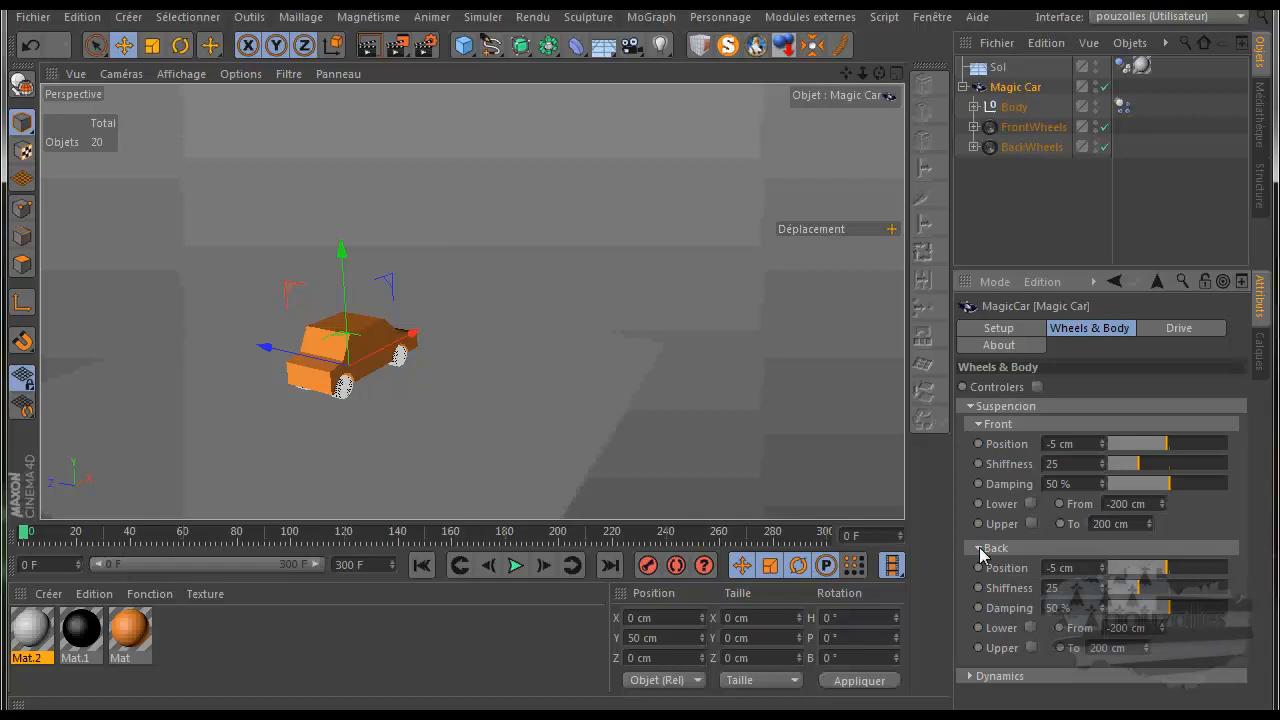
left_click(979, 548)
left_click(977, 424)
left_click(970, 407)
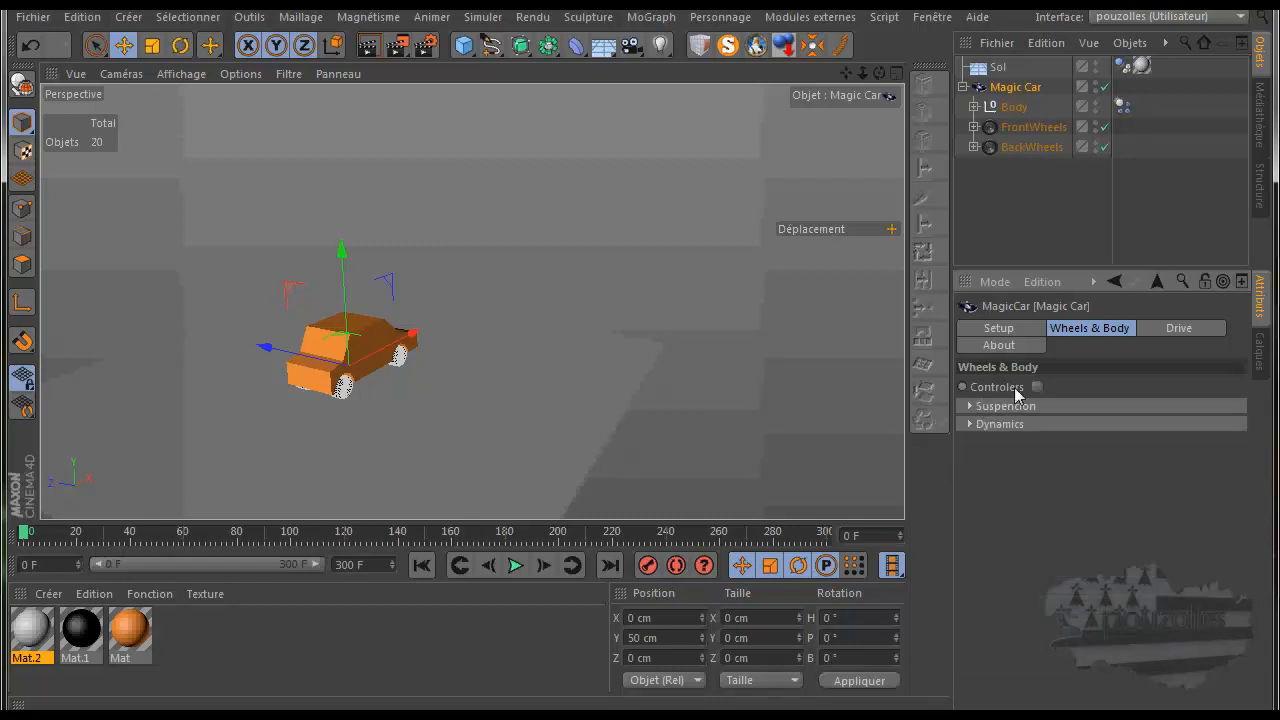
- Set the Magic Car's Drive angle to -55 %
left_click(1183, 334)
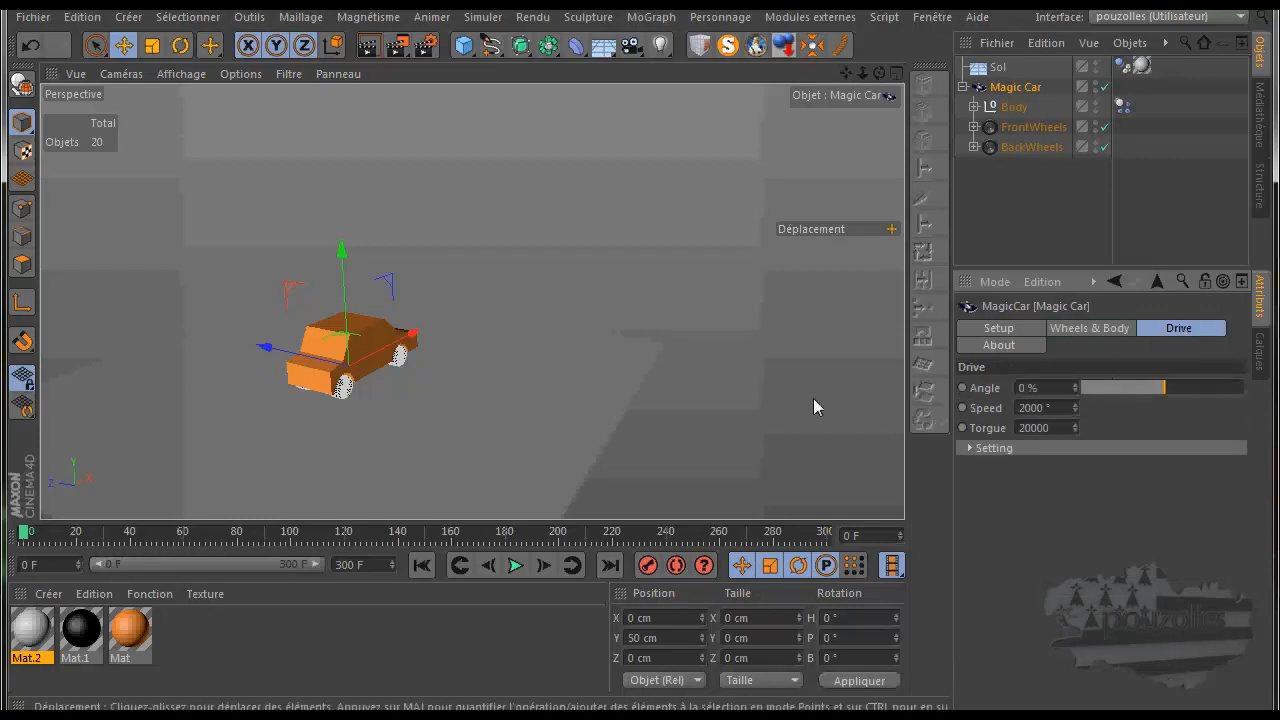
scroll(375, 385, "up", 5)
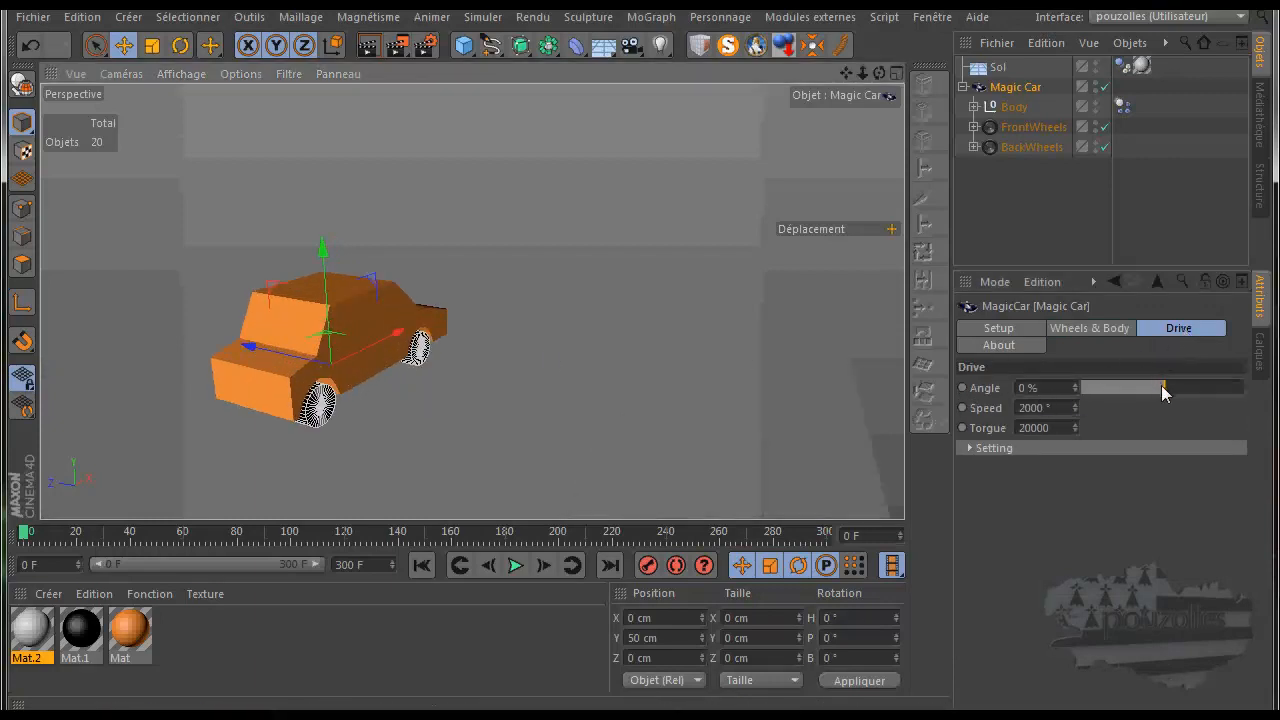
left_click_drag(1159, 388, 1119, 388)
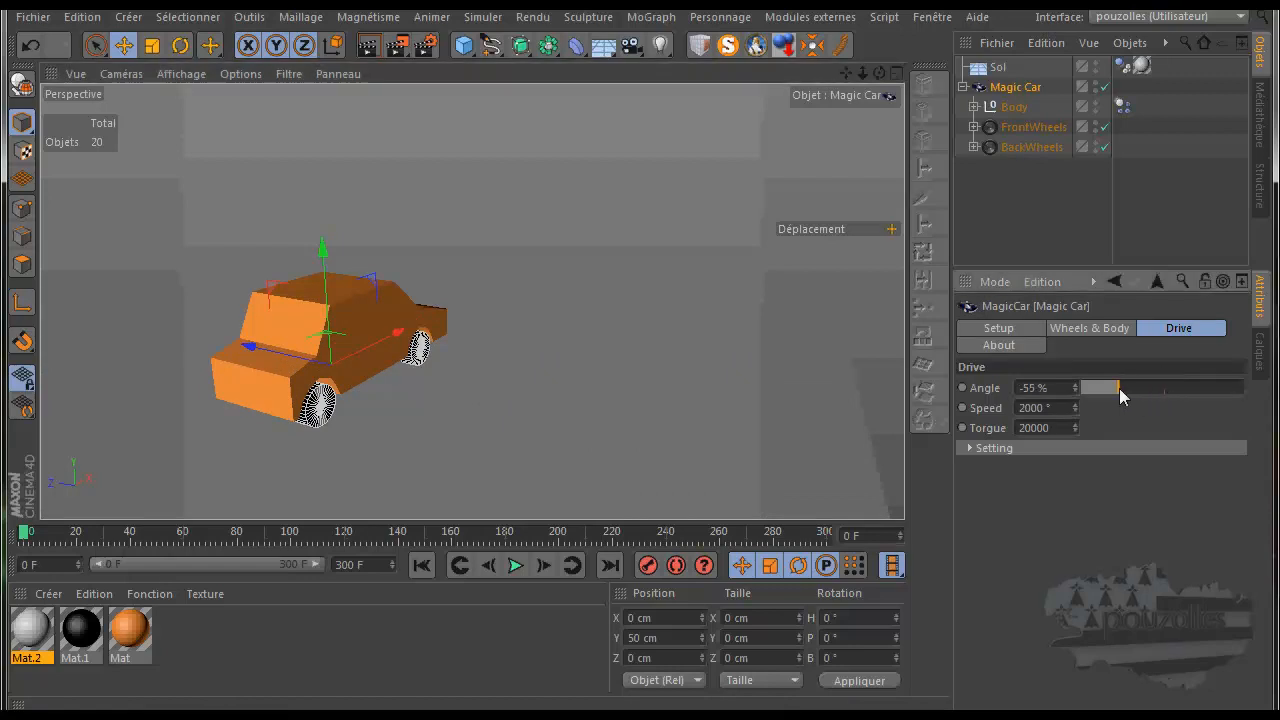
- Play the simulation twice to check how the car turns, and return to the first frame
left_click(516, 565)
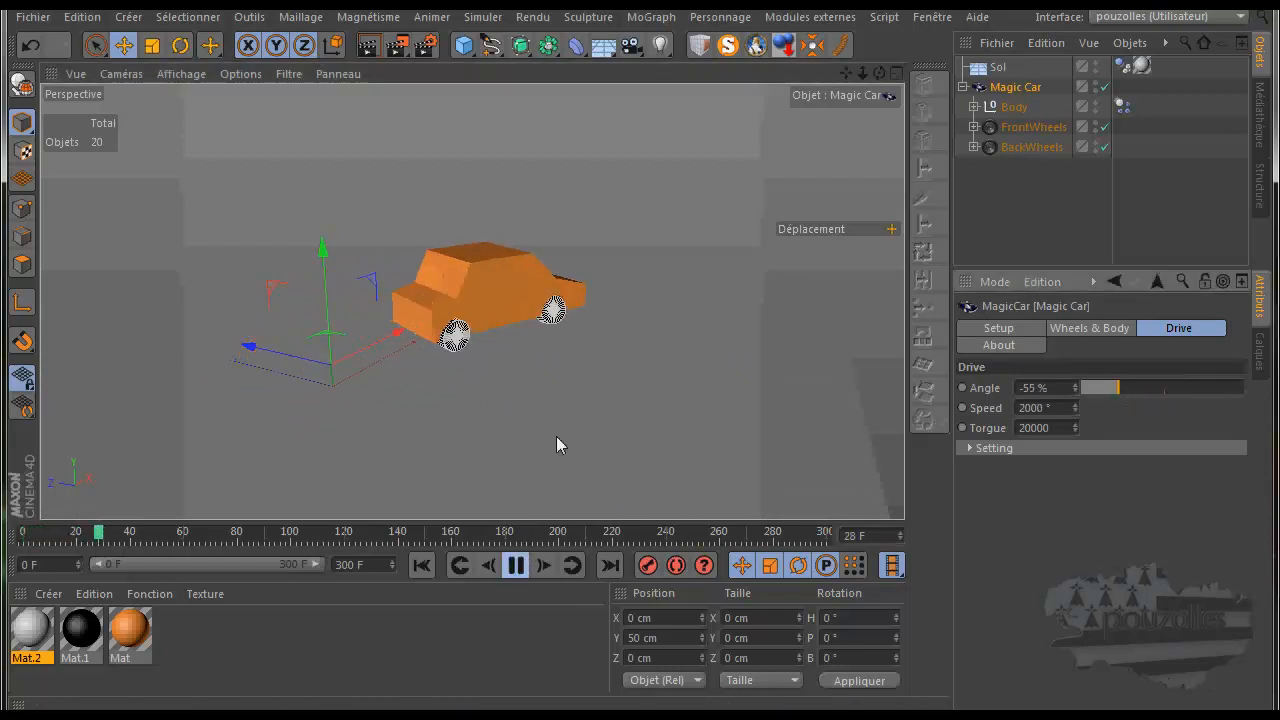
left_click(642, 390)
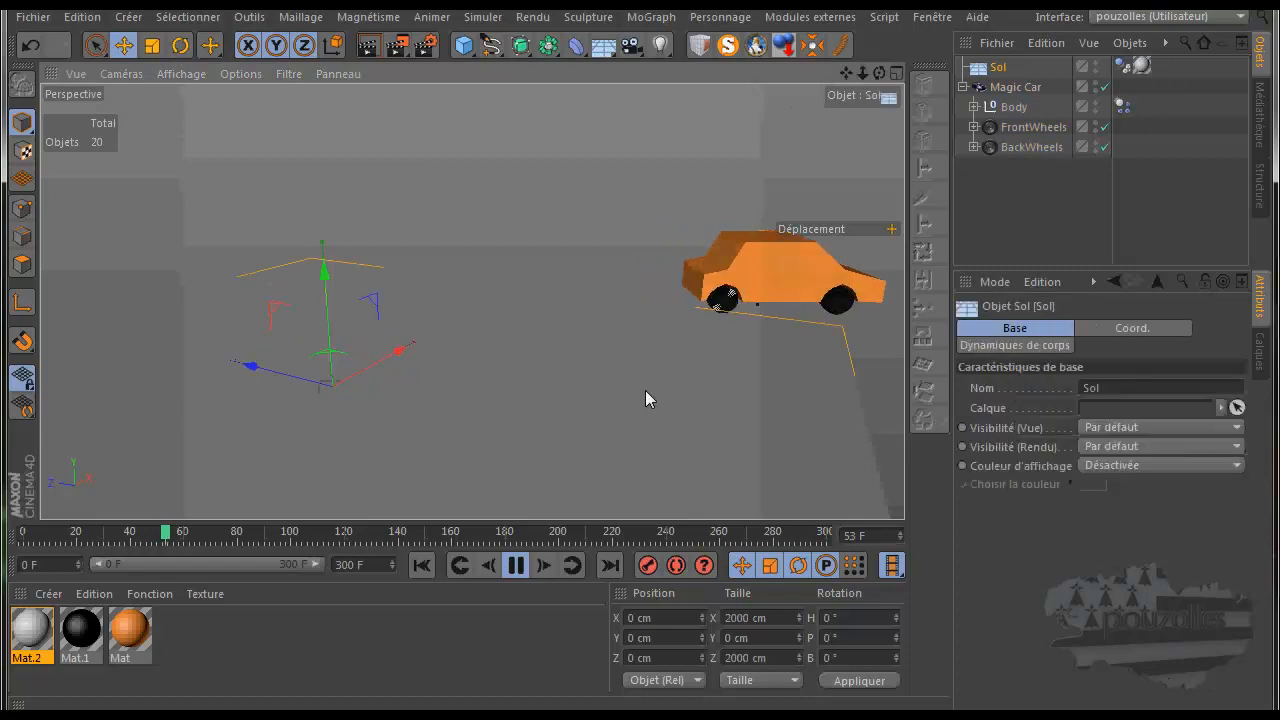
left_click(421, 566)
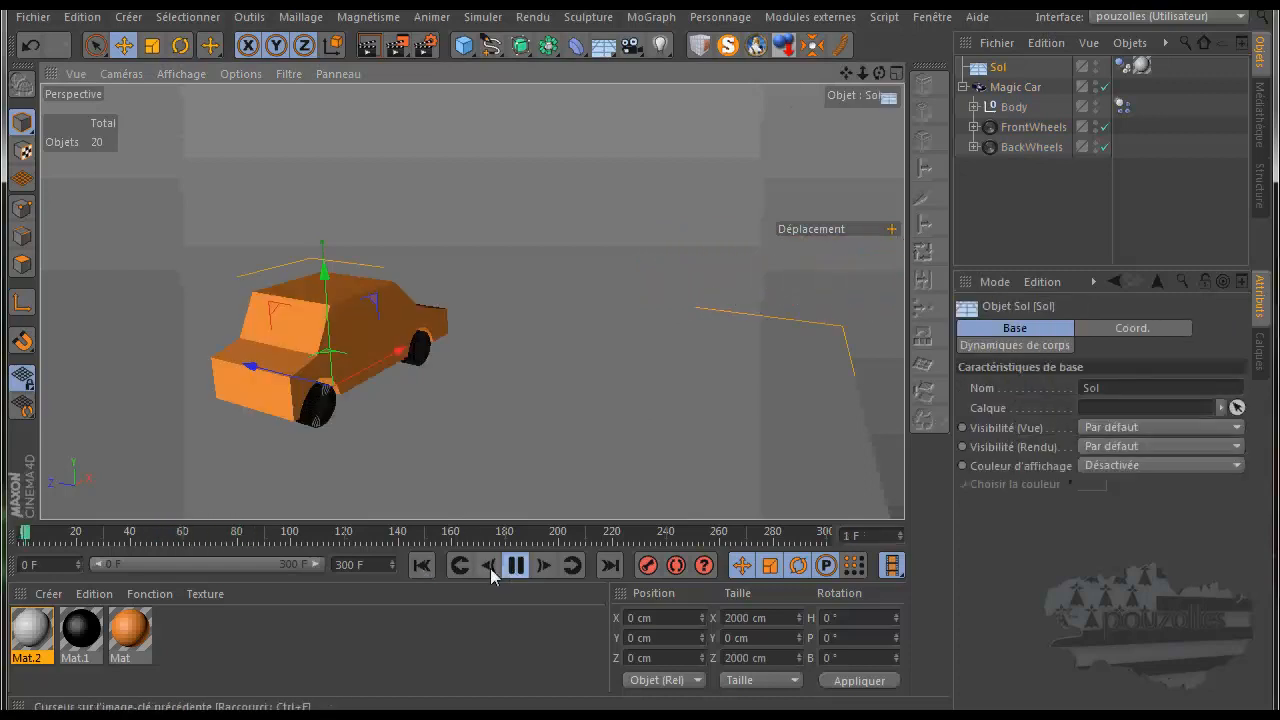
left_click(516, 566)
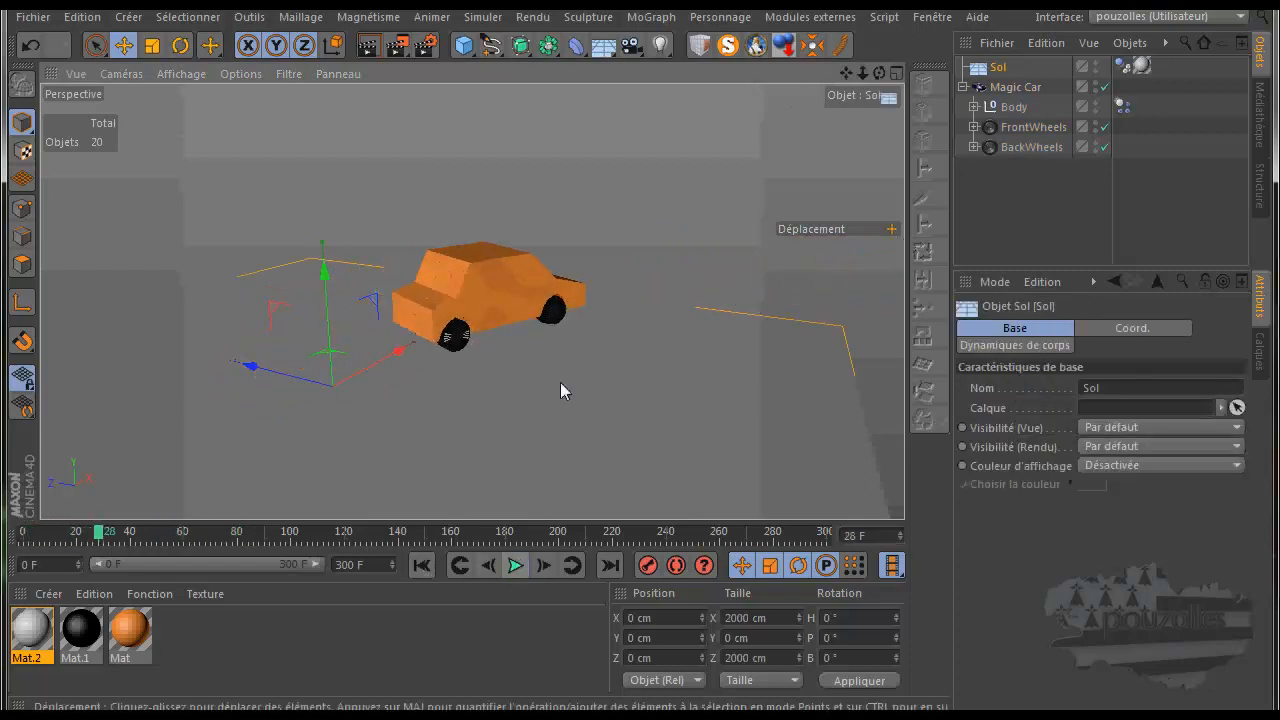
left_click(421, 566)
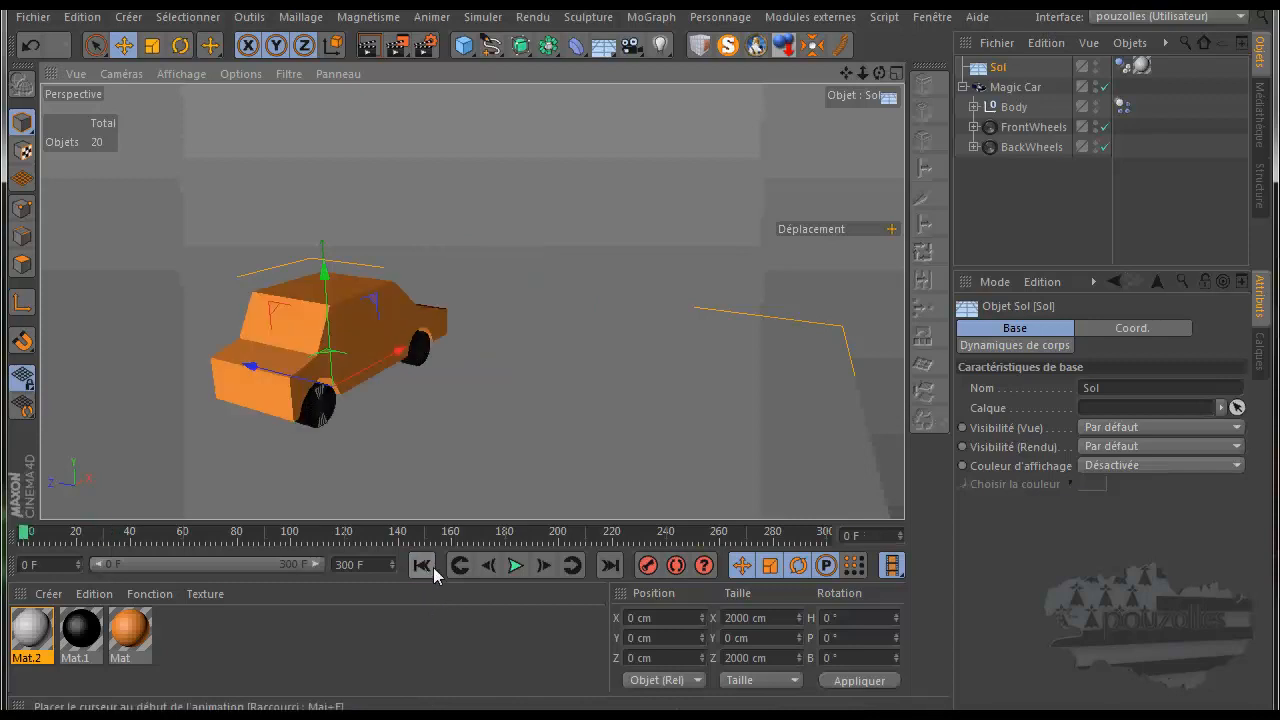
- Set the Magic Car's Drive angle to 0 %, play the simulation to check its path, and rewind to the start
left_click(1013, 87)
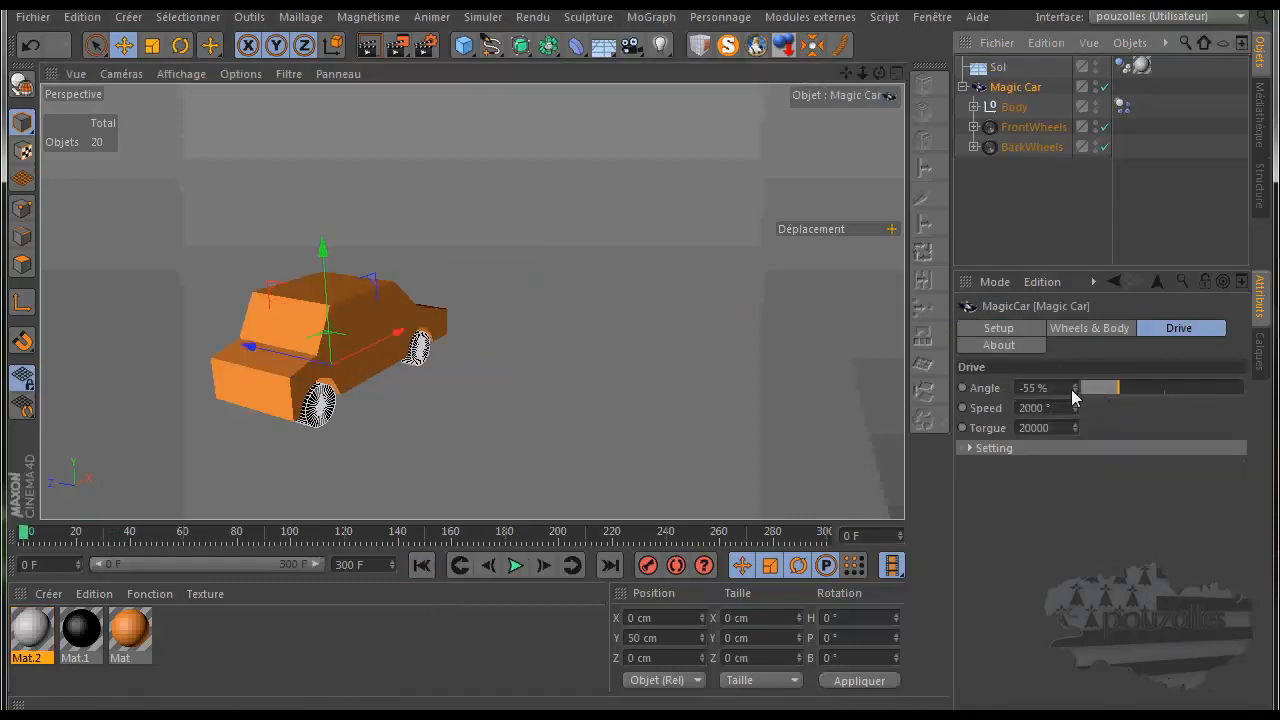
left_click(1040, 388)
type("0")
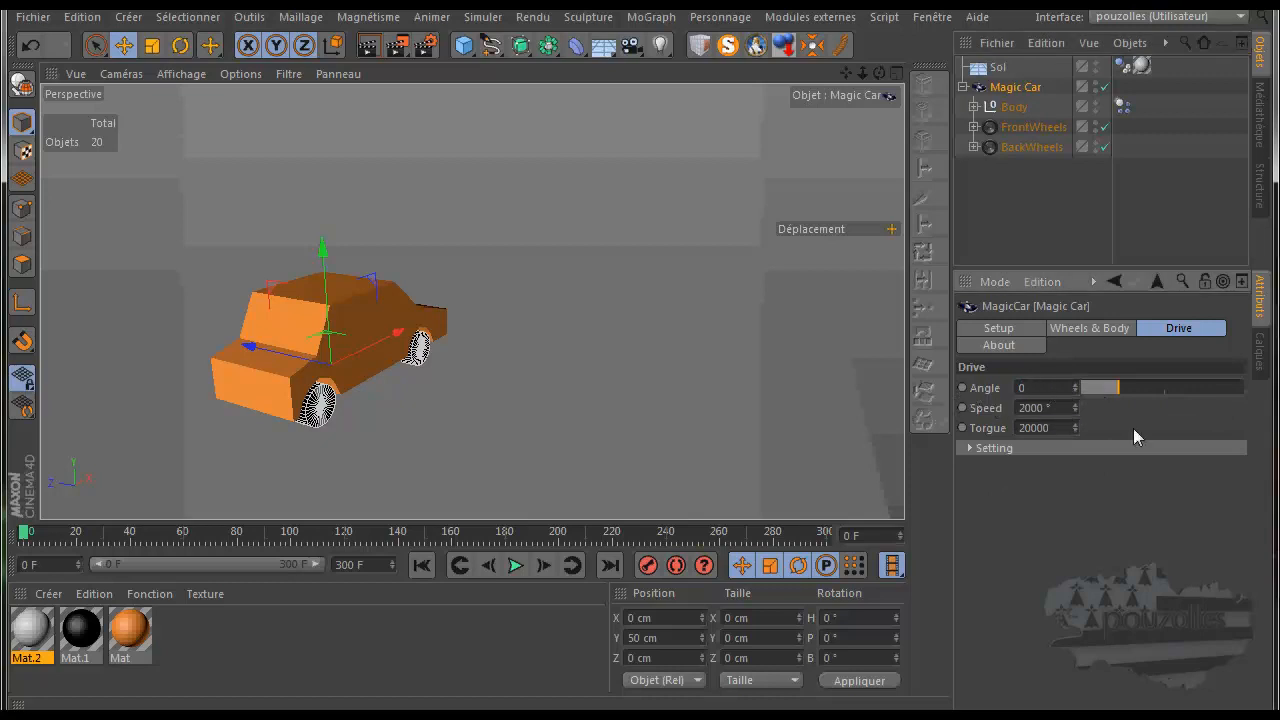
left_click(516, 565)
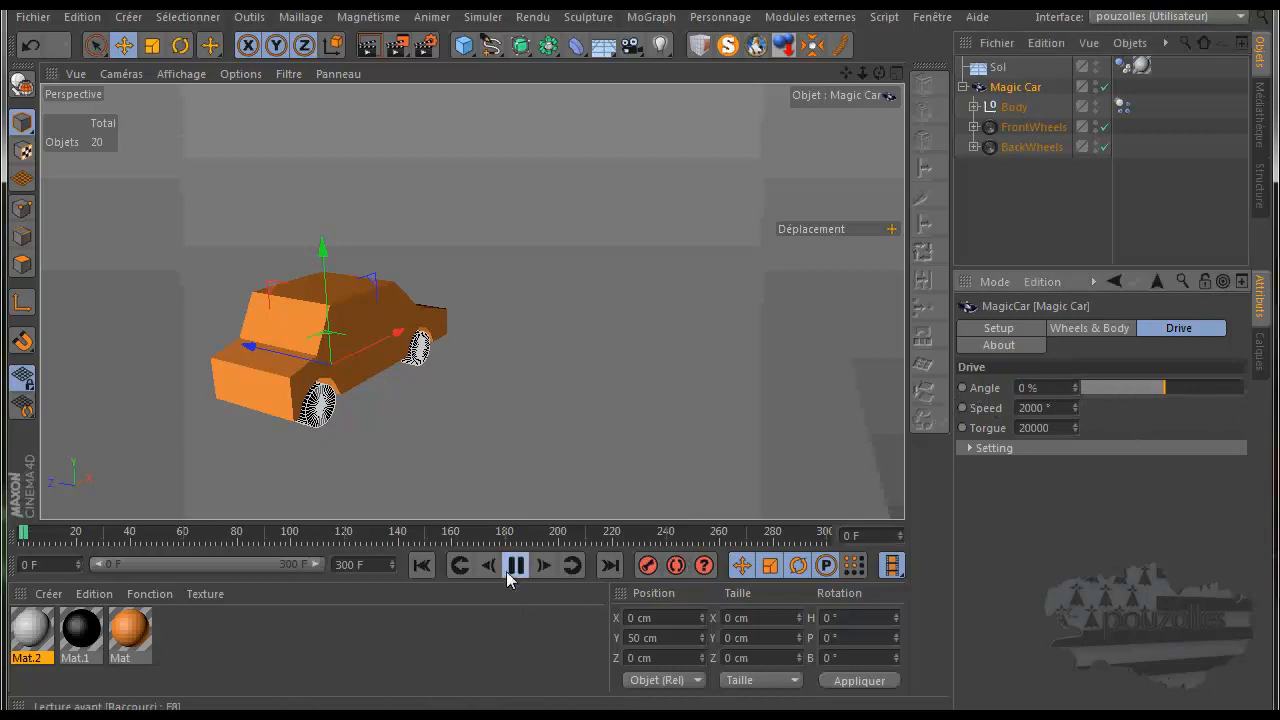
left_click(516, 565)
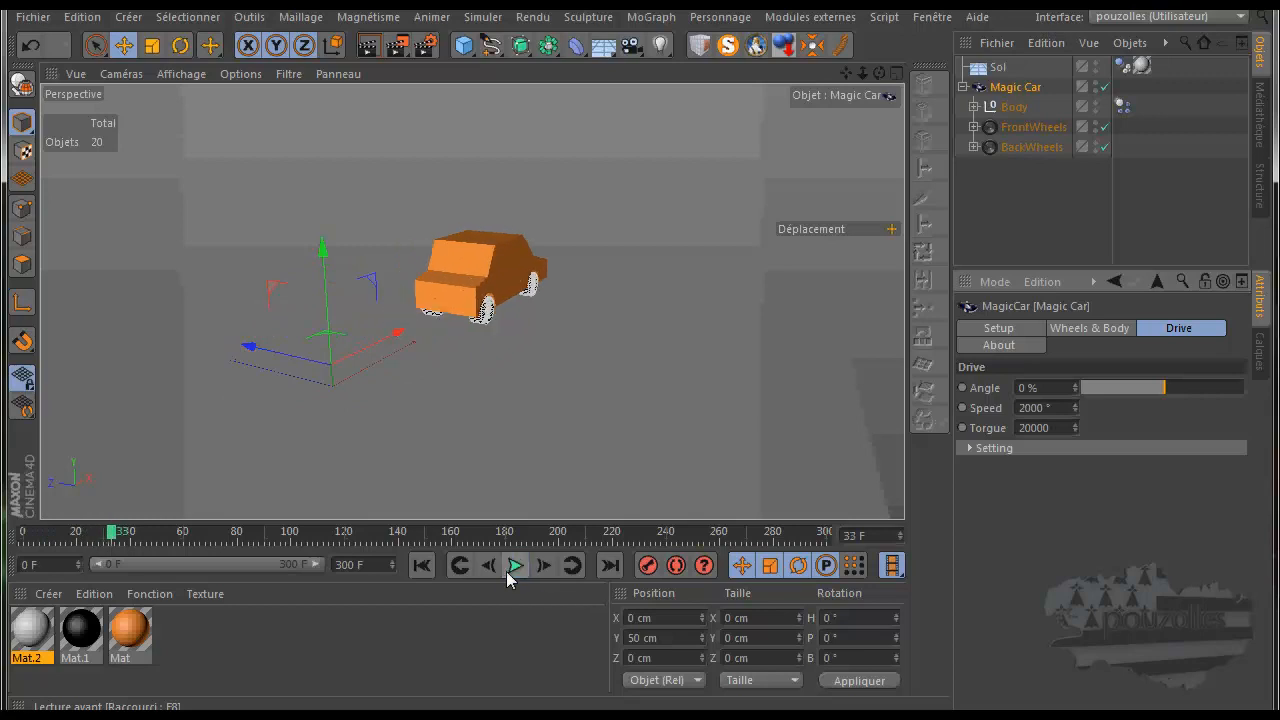
left_click(421, 566)
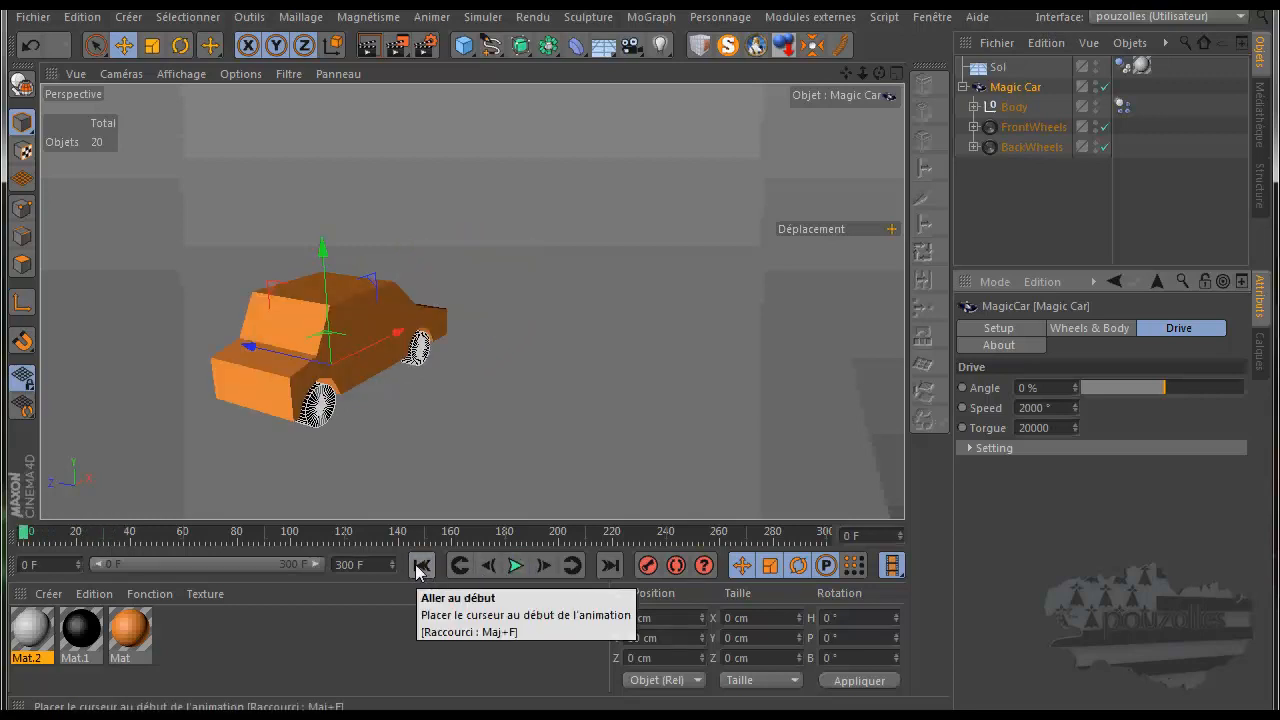
- Play the simulation up to frame 11 and keyframe the Drive angle there at 0 %
left_click(516, 565)
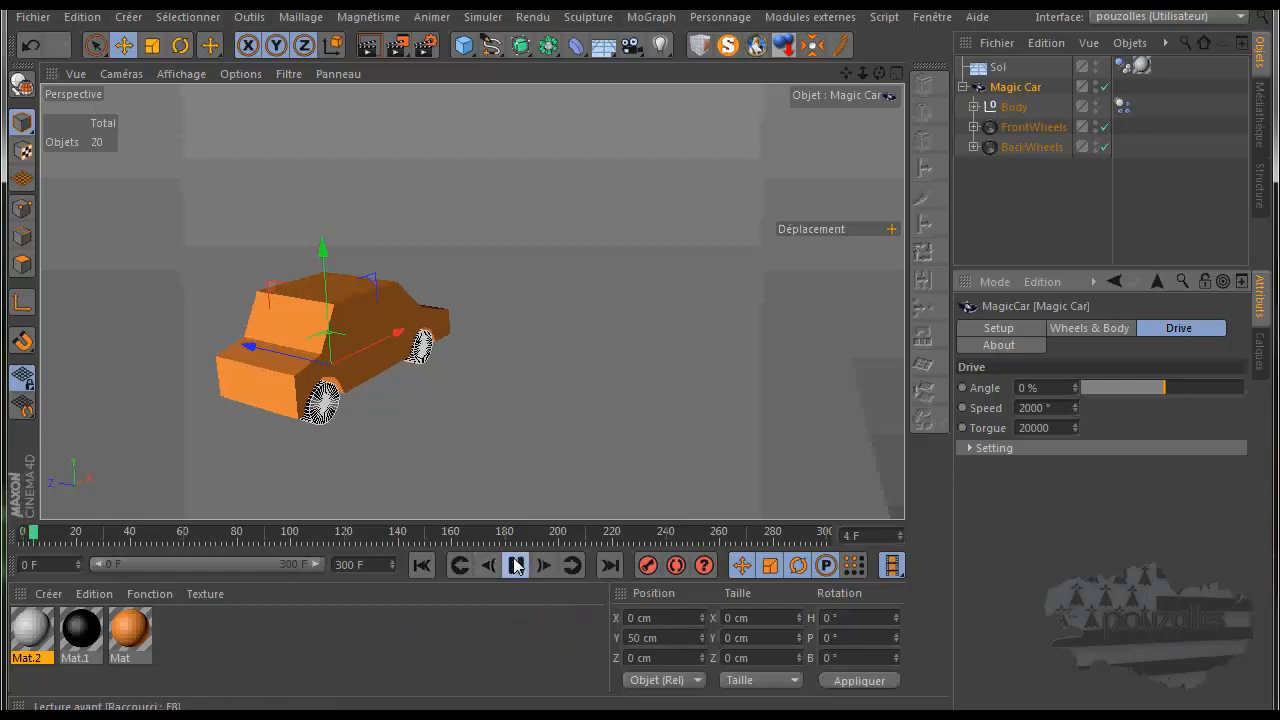
left_click(516, 566)
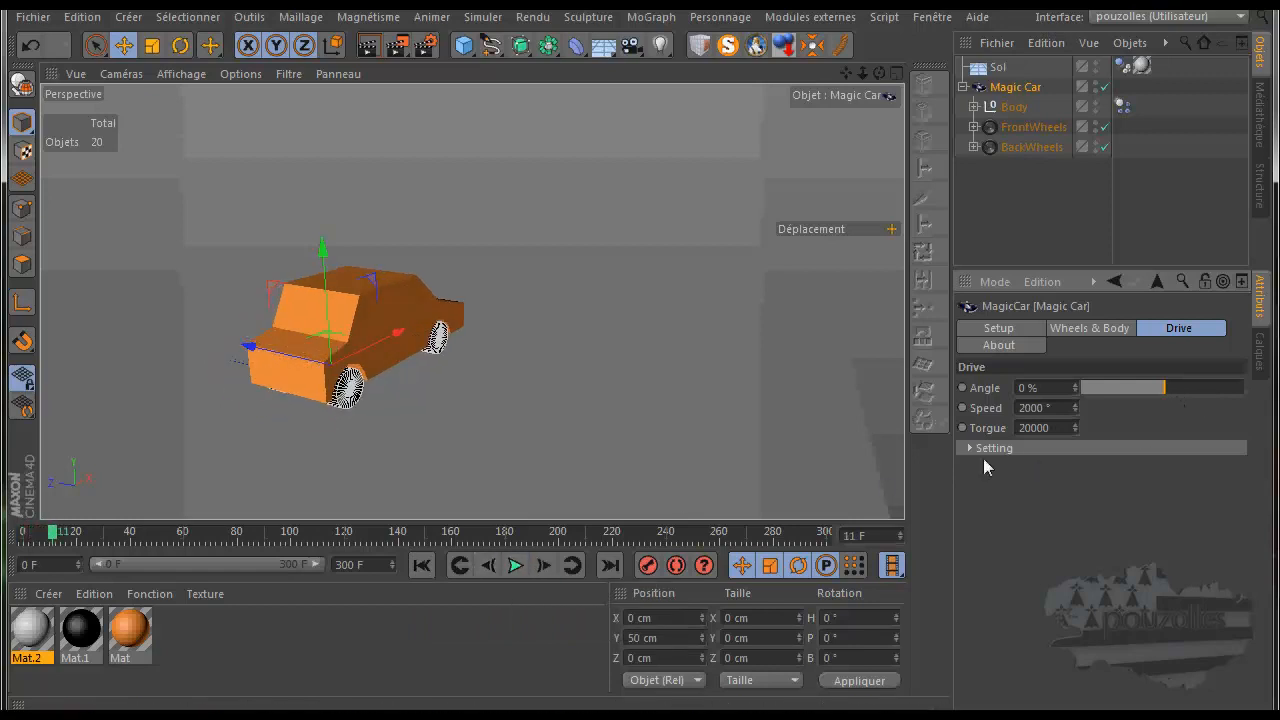
left_click(961, 387, "ctrl")
- Advance to frame 14, keyframe the Drive angle at 61 %, and play the simulation from there
left_click(541, 566)
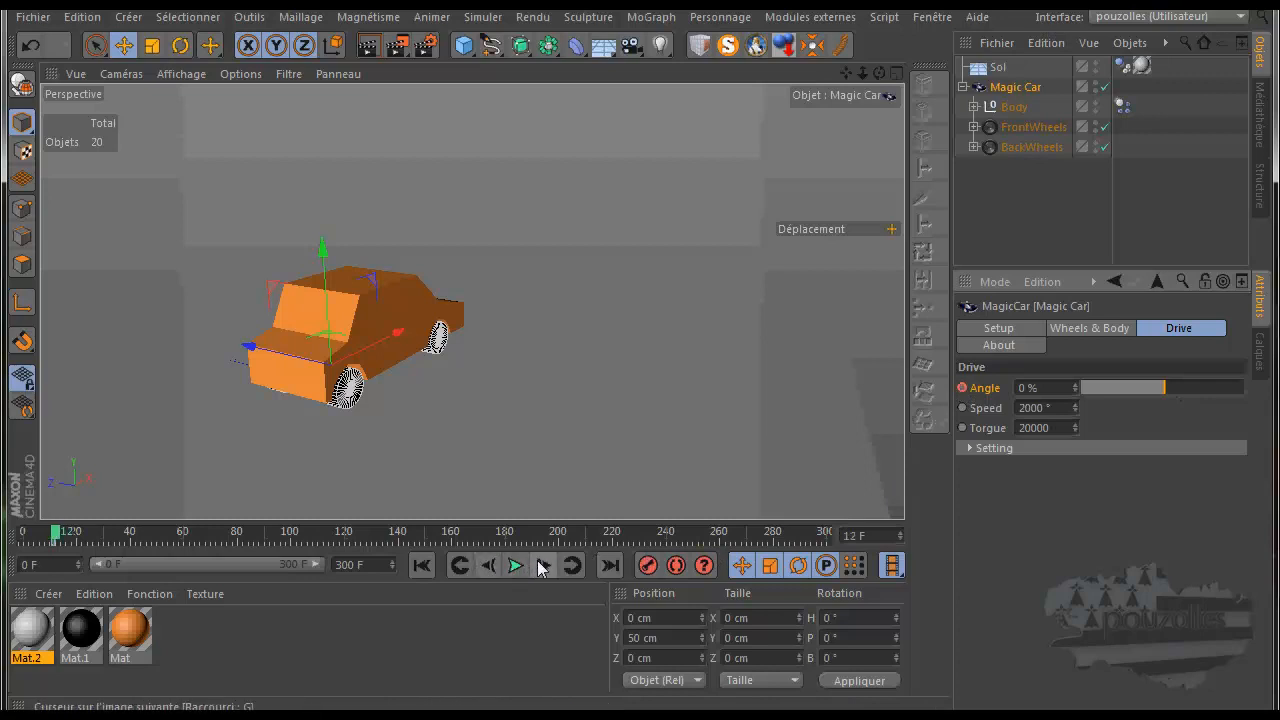
left_click(541, 566)
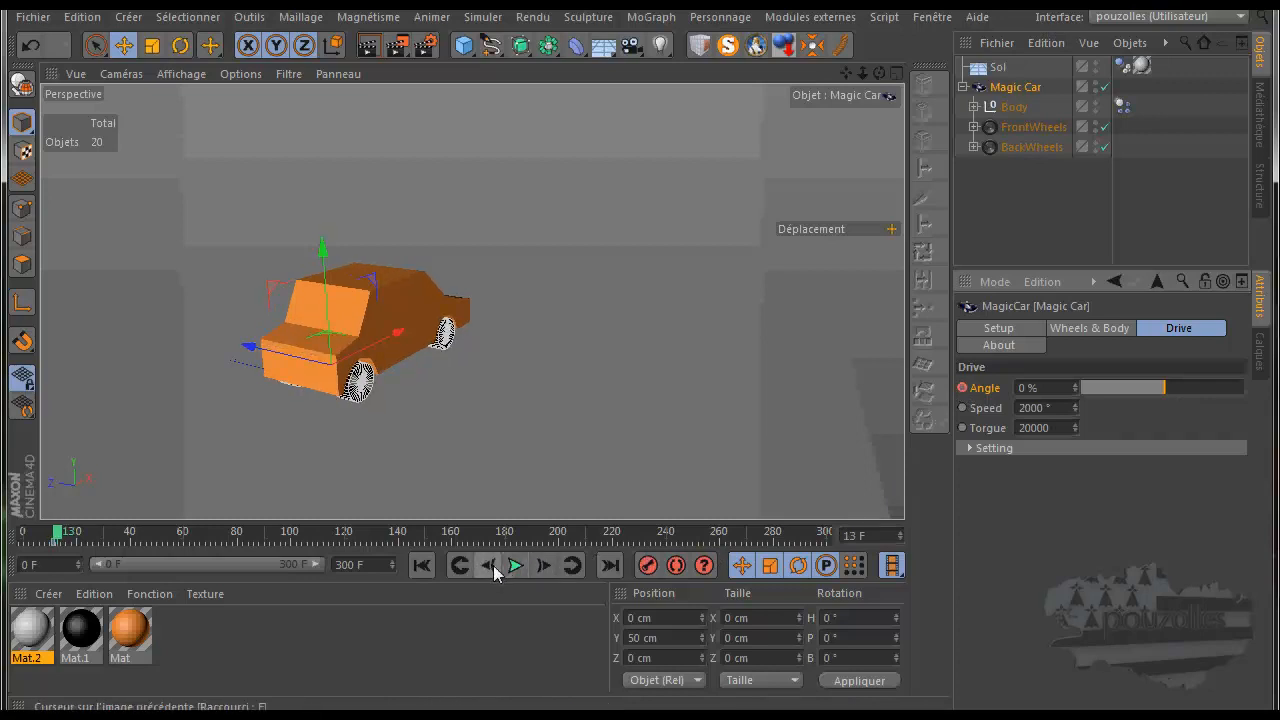
left_click(543, 566)
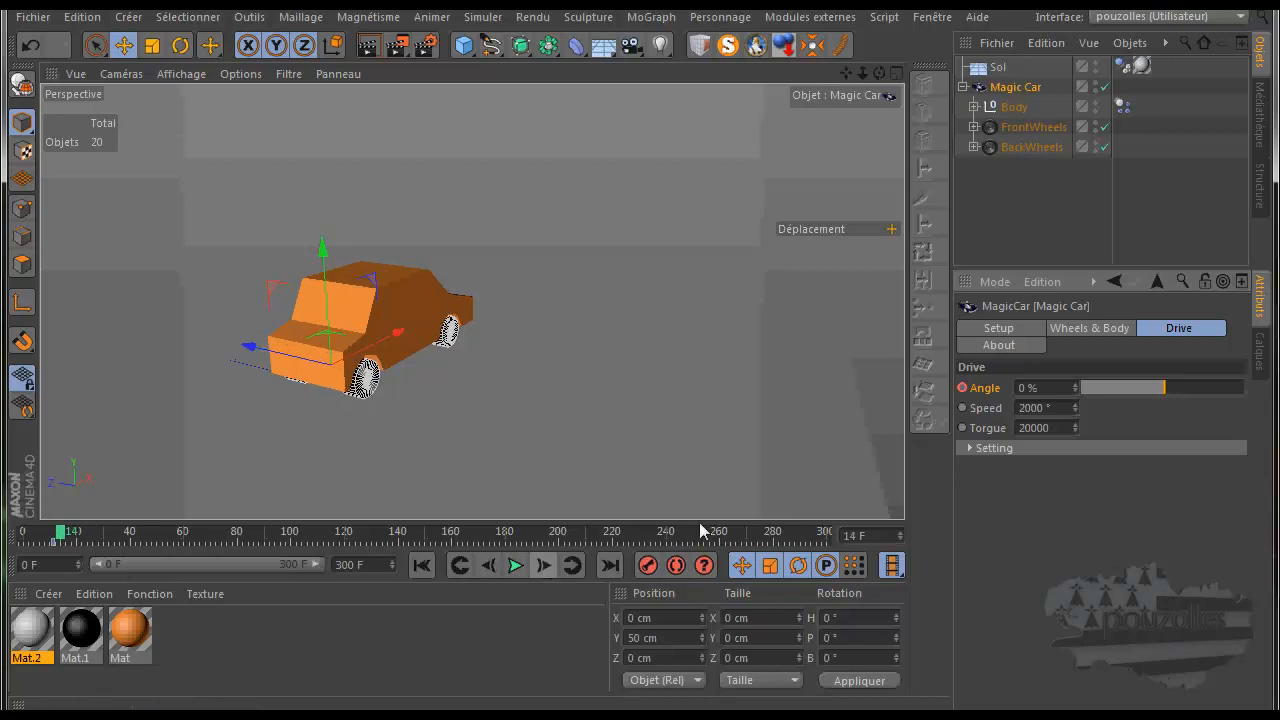
left_click(1214, 388)
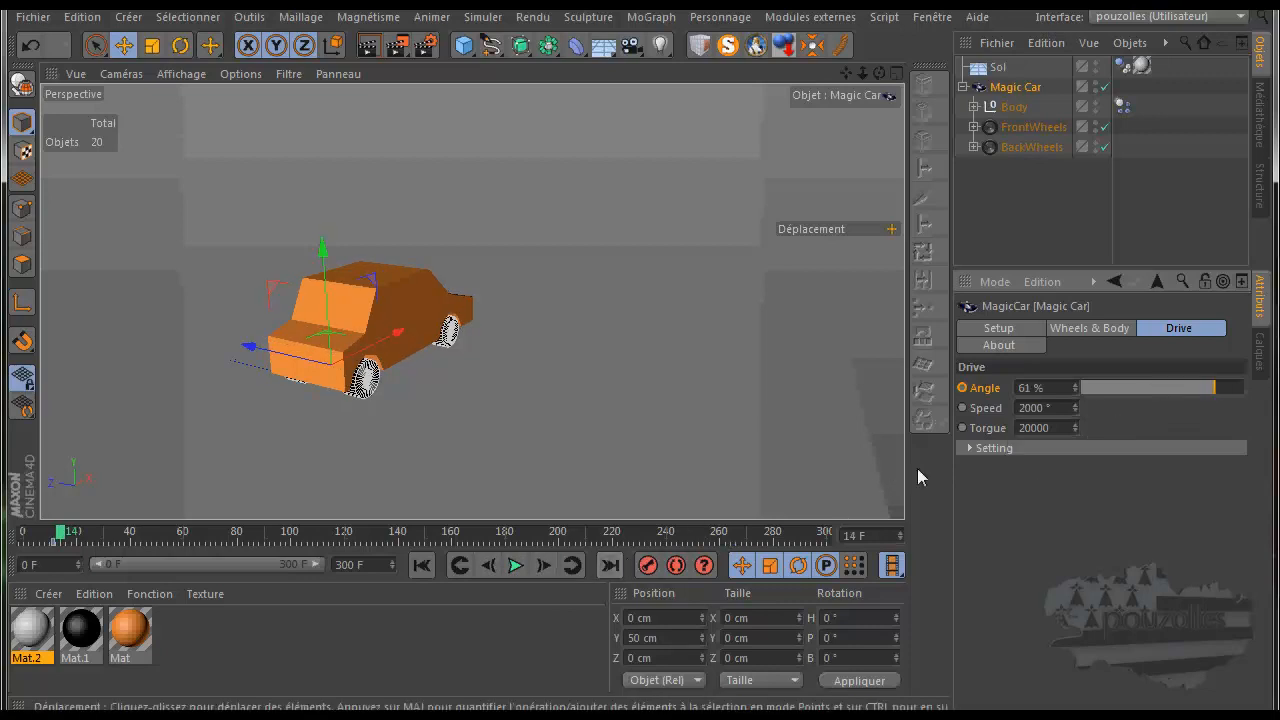
left_click(962, 388, "ctrl")
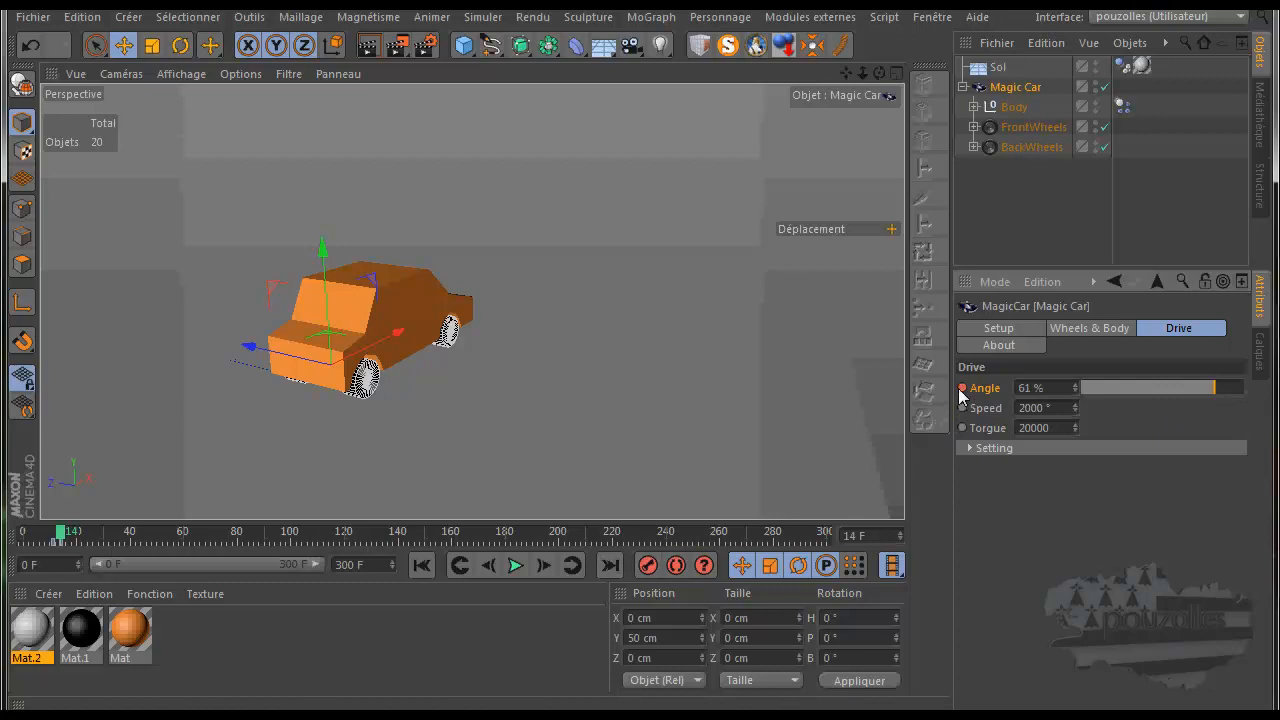
left_click(515, 566)
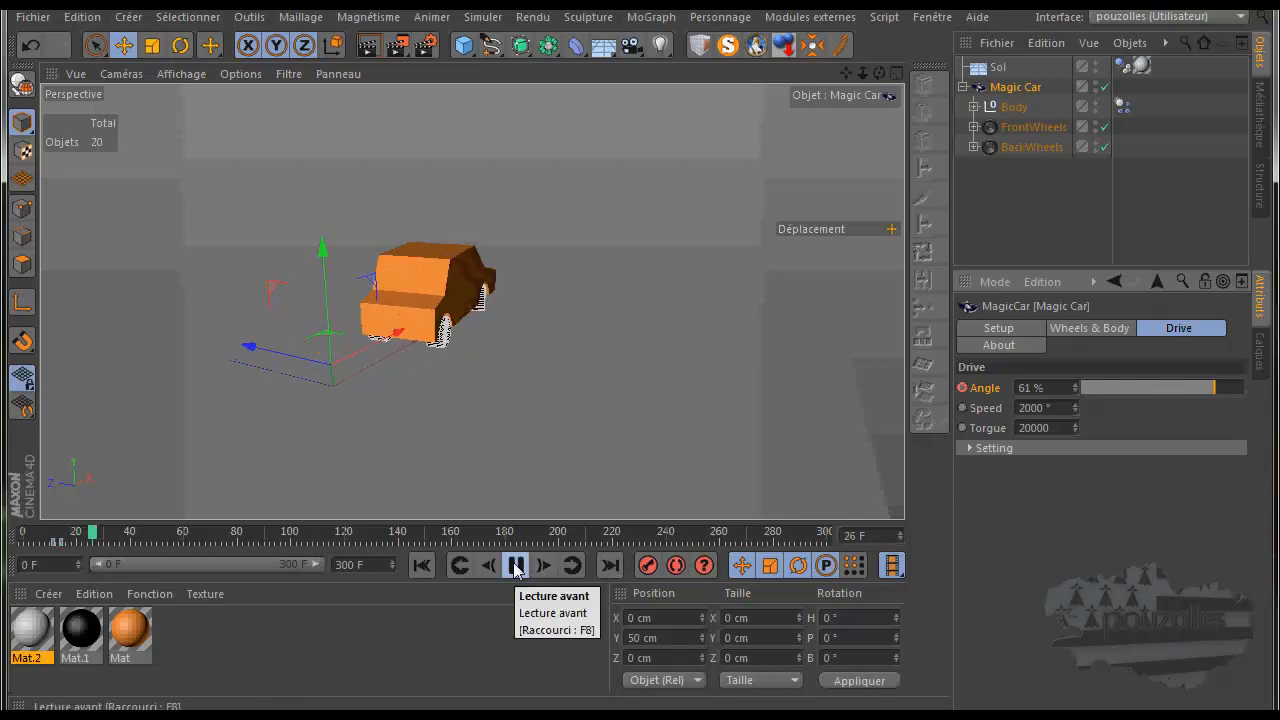
- Stop the playback, advance to frame 40, and keyframe the Magic Car's Drive angle there at -81 %
left_click(516, 566)
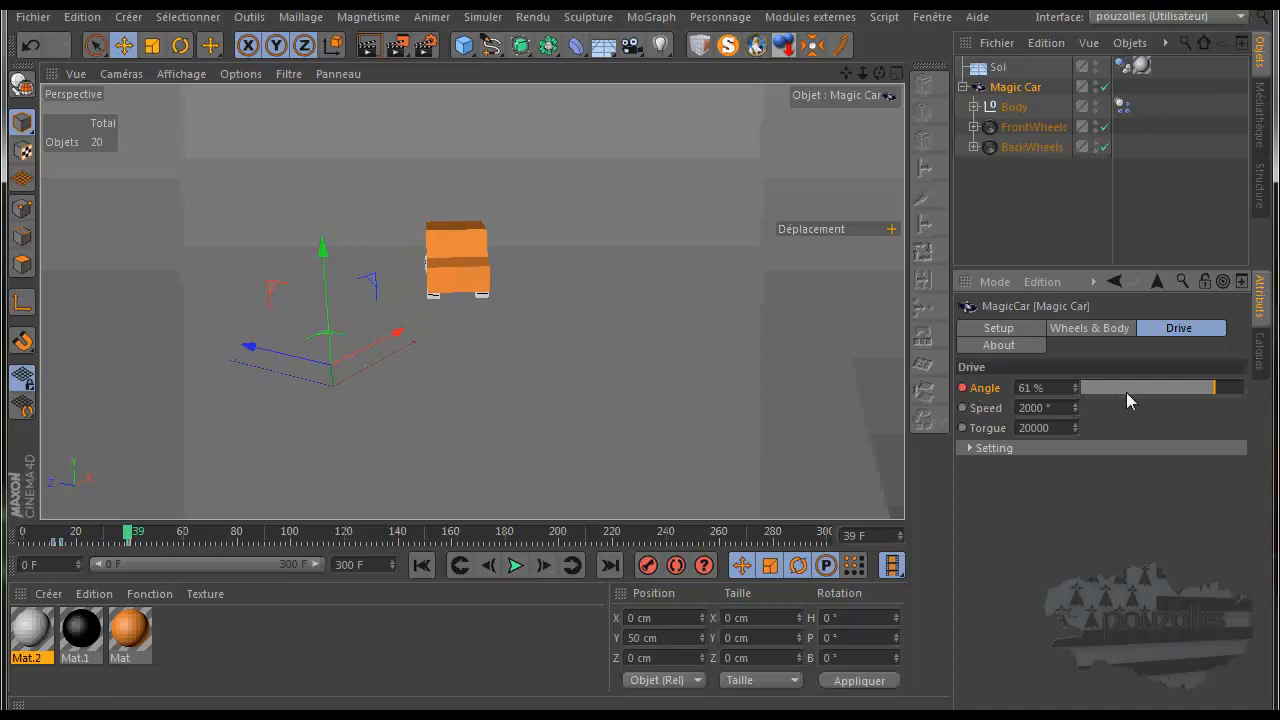
left_click(543, 565)
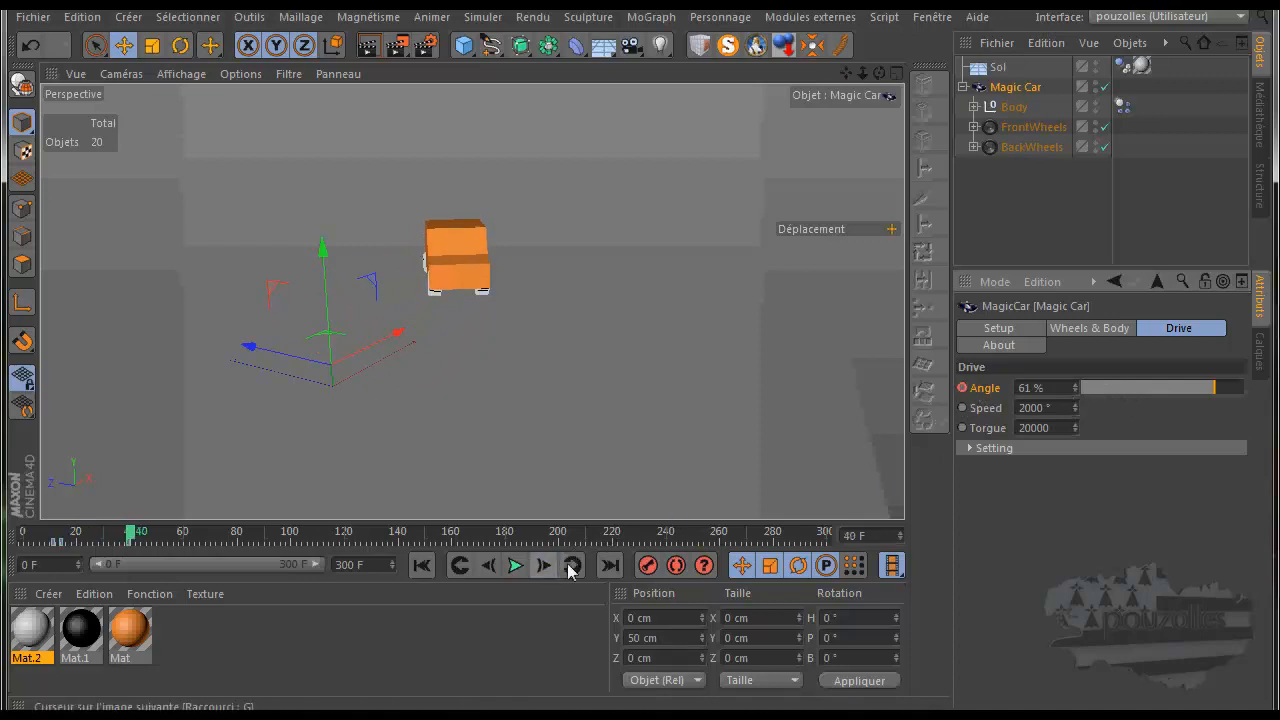
left_click(1097, 391)
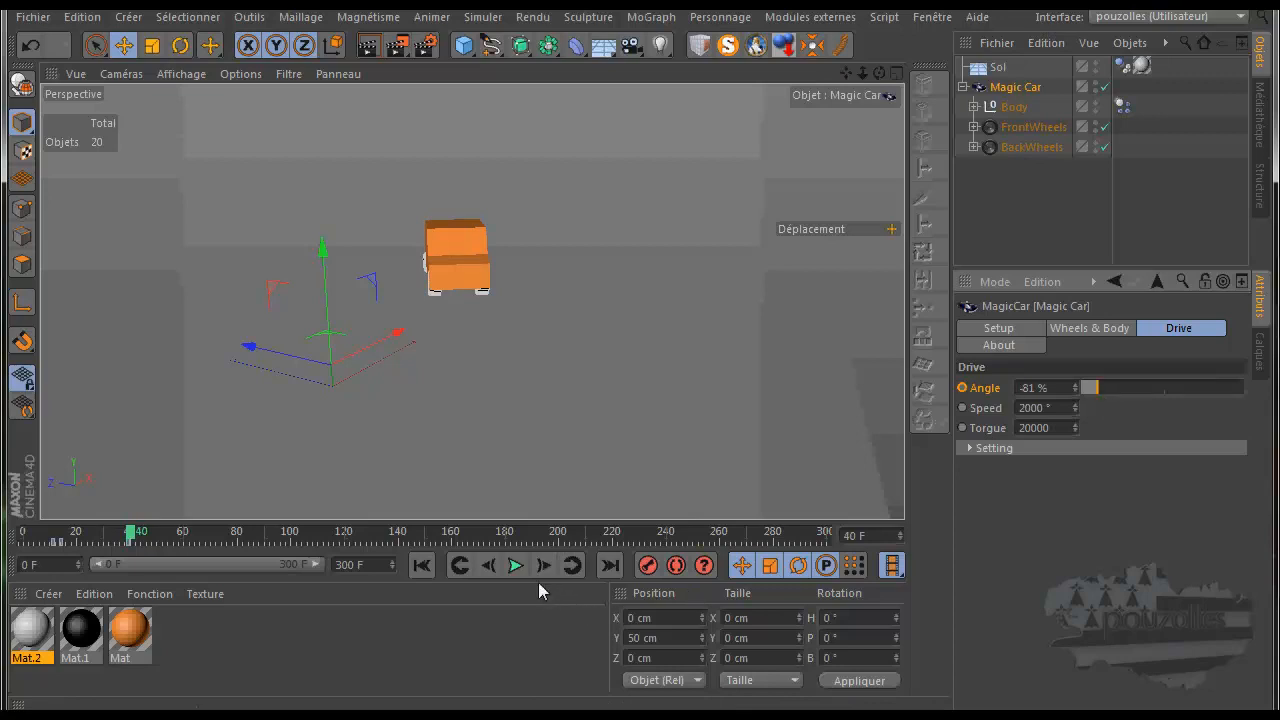
left_click(962, 388)
- Play the simulation from frame 40 to check the keyframed steering, and return to the first frame
left_click(515, 565)
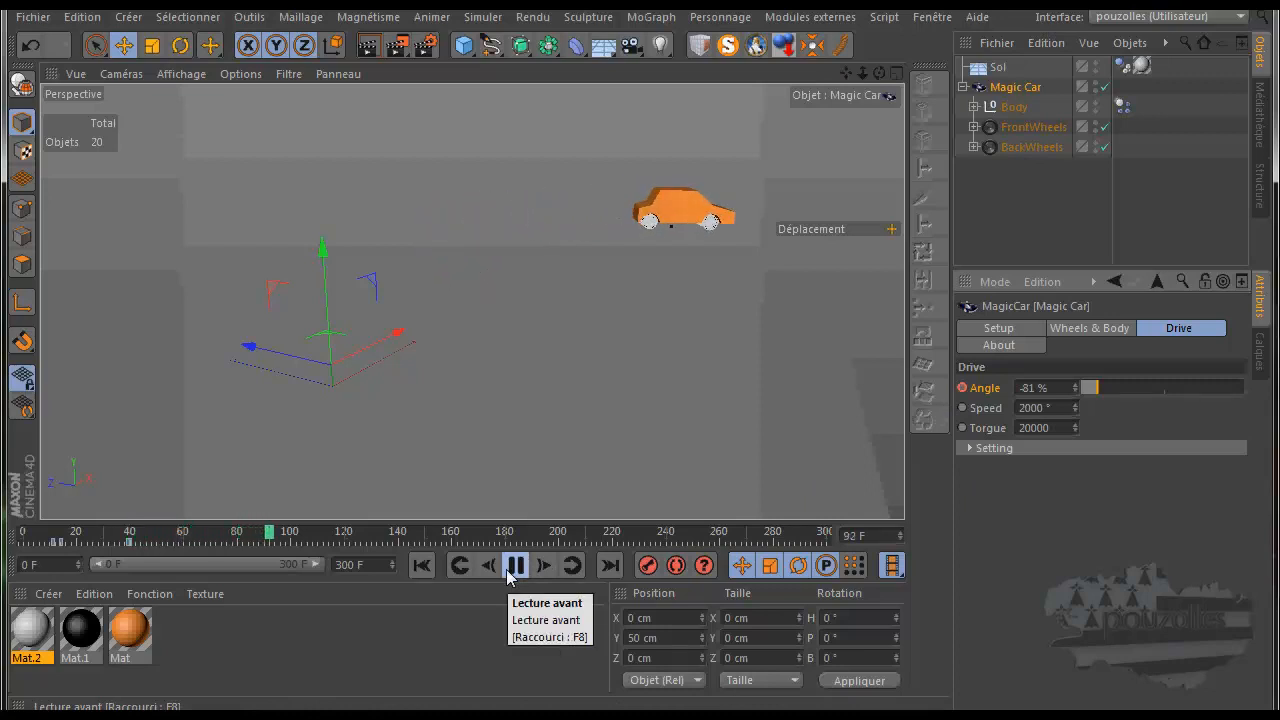
left_click(515, 565)
left_click(421, 565)
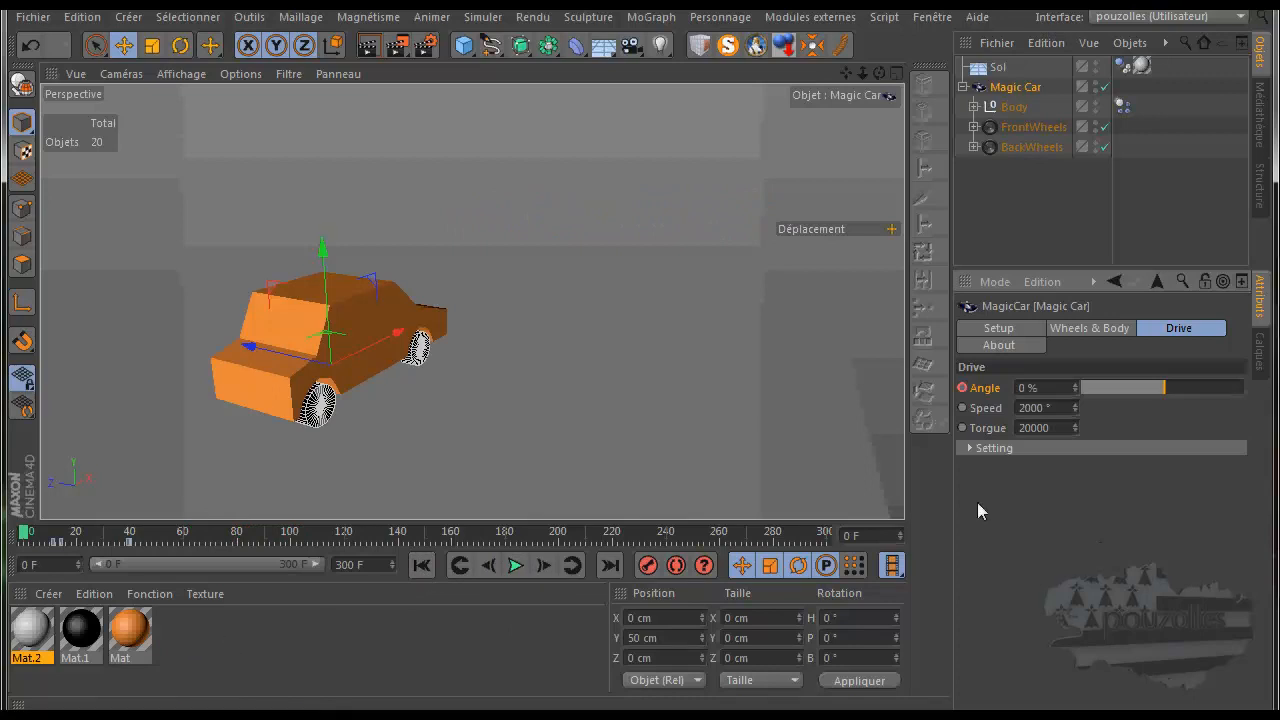
- Collapse the Magic Car hierarchy and activate the plugin's Magic Car Drive tool
left_click(961, 86)
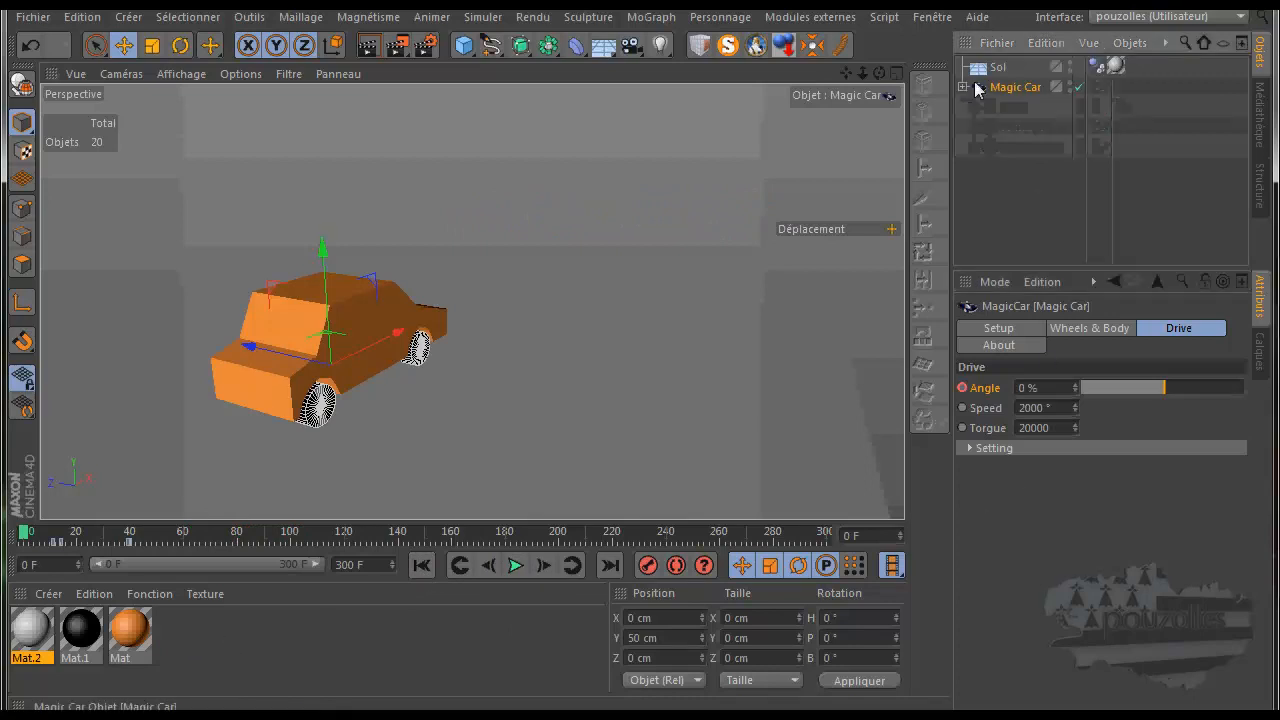
left_click(806, 17)
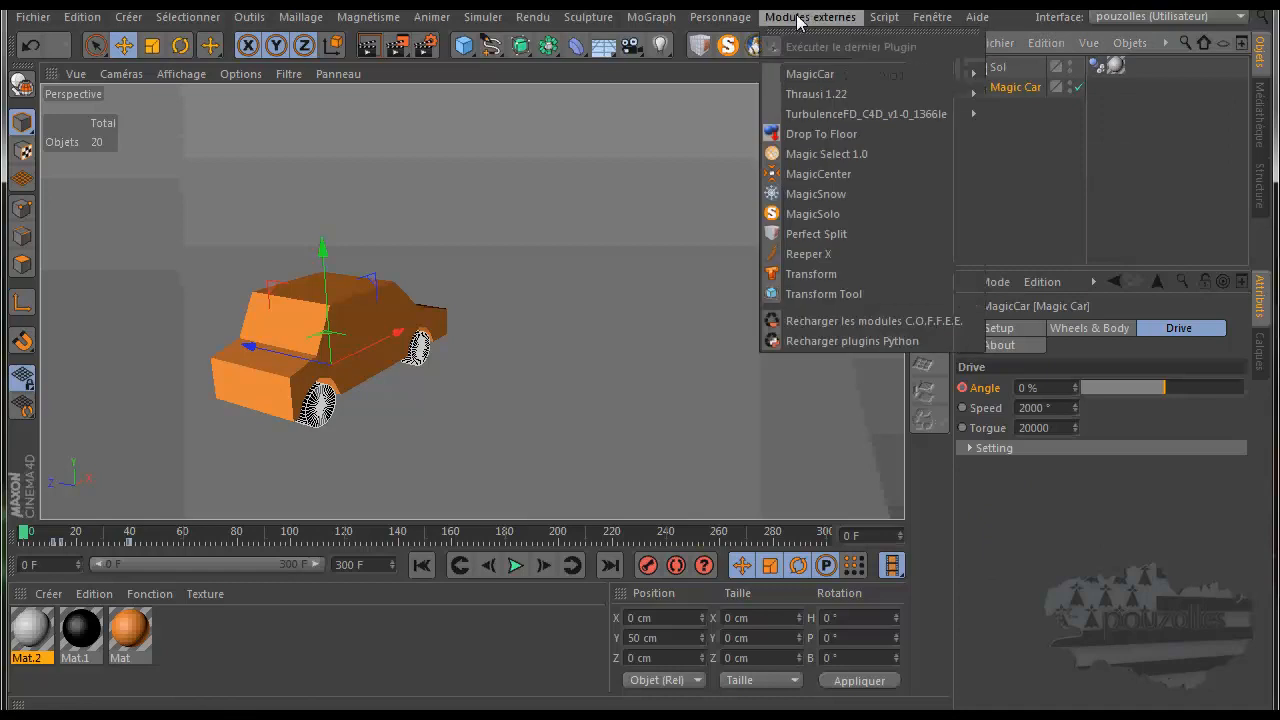
mouse_move(815, 73)
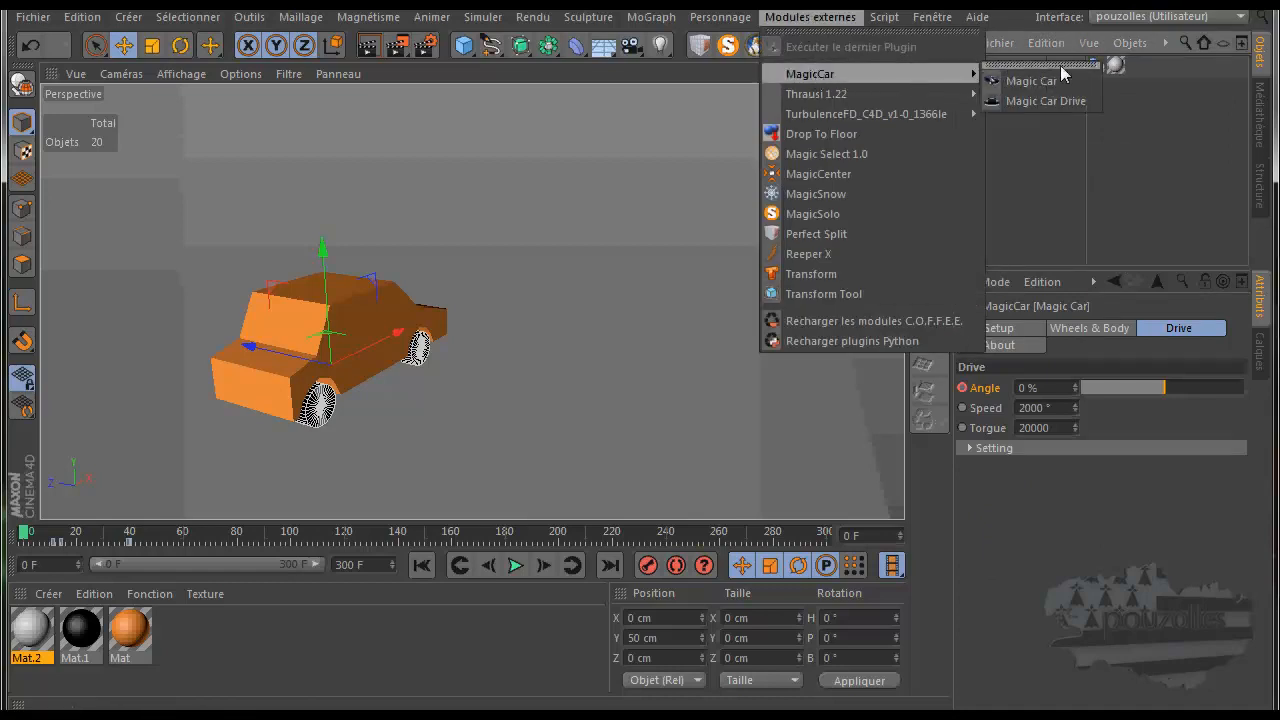
left_click(1048, 100)
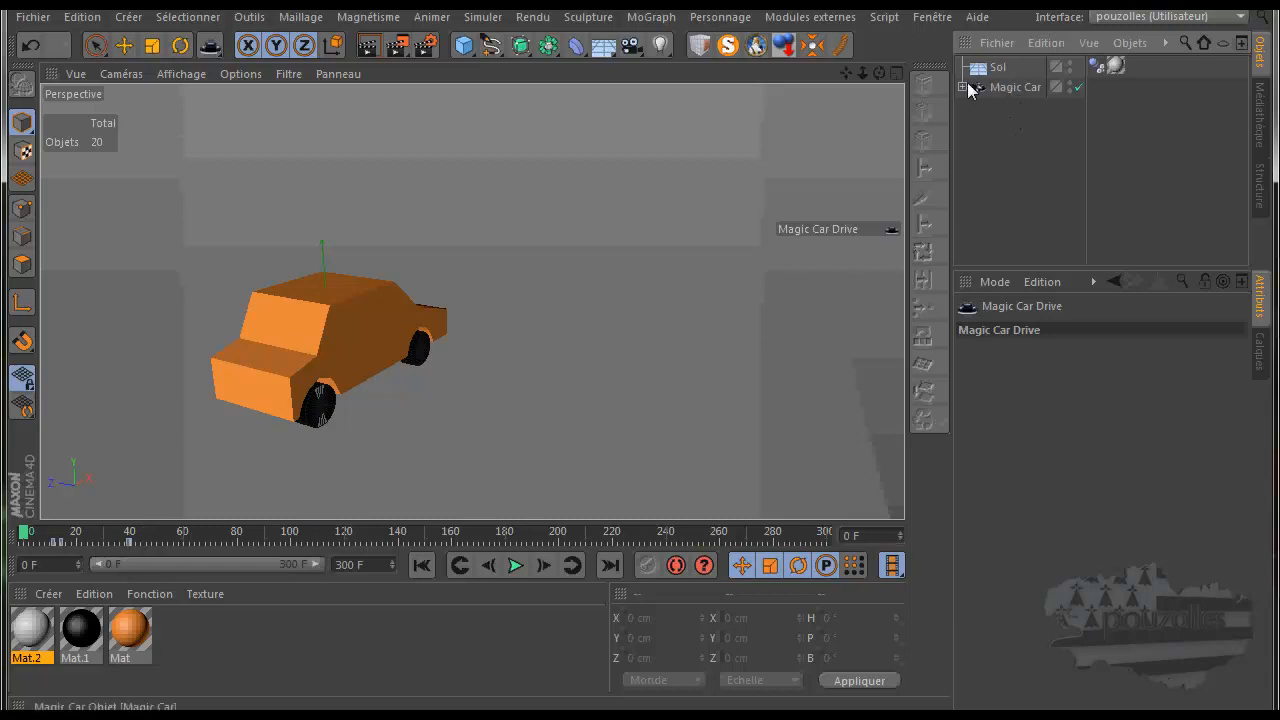
- Select the Magic Car, expand its Drive settings, and clear its existing steering animation with Clear Animation
left_click(1014, 87)
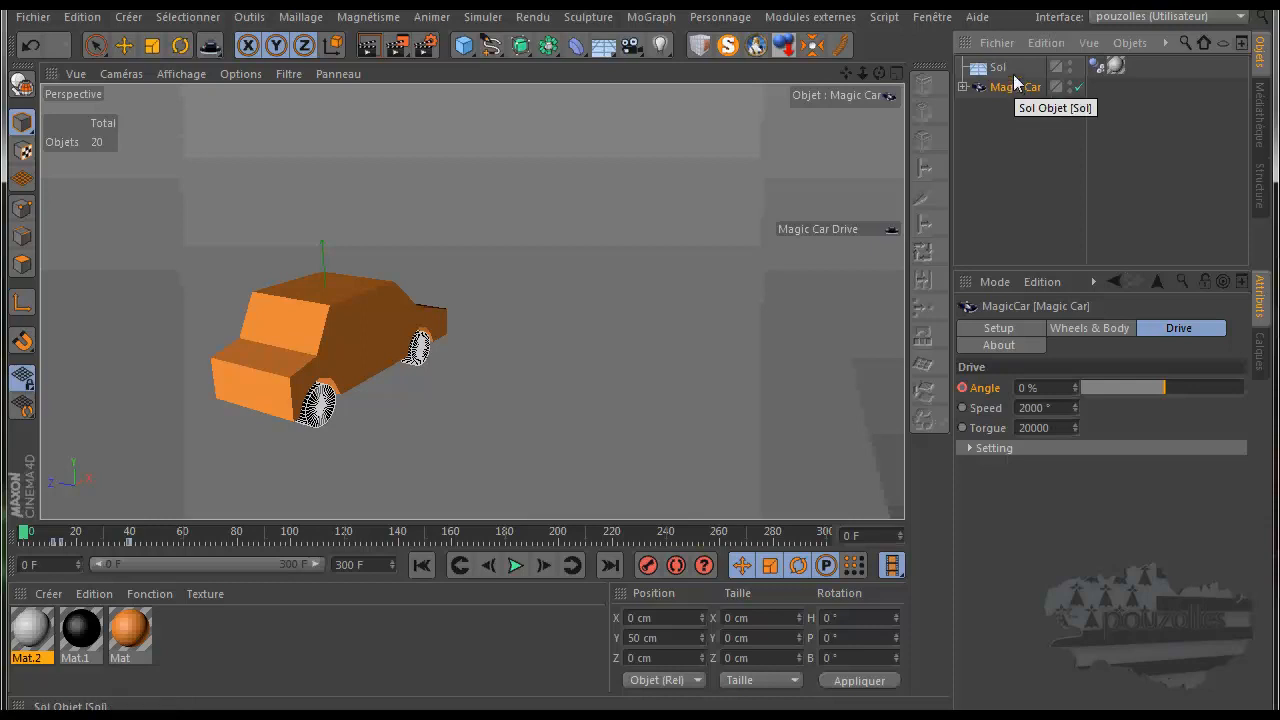
left_click(1090, 329)
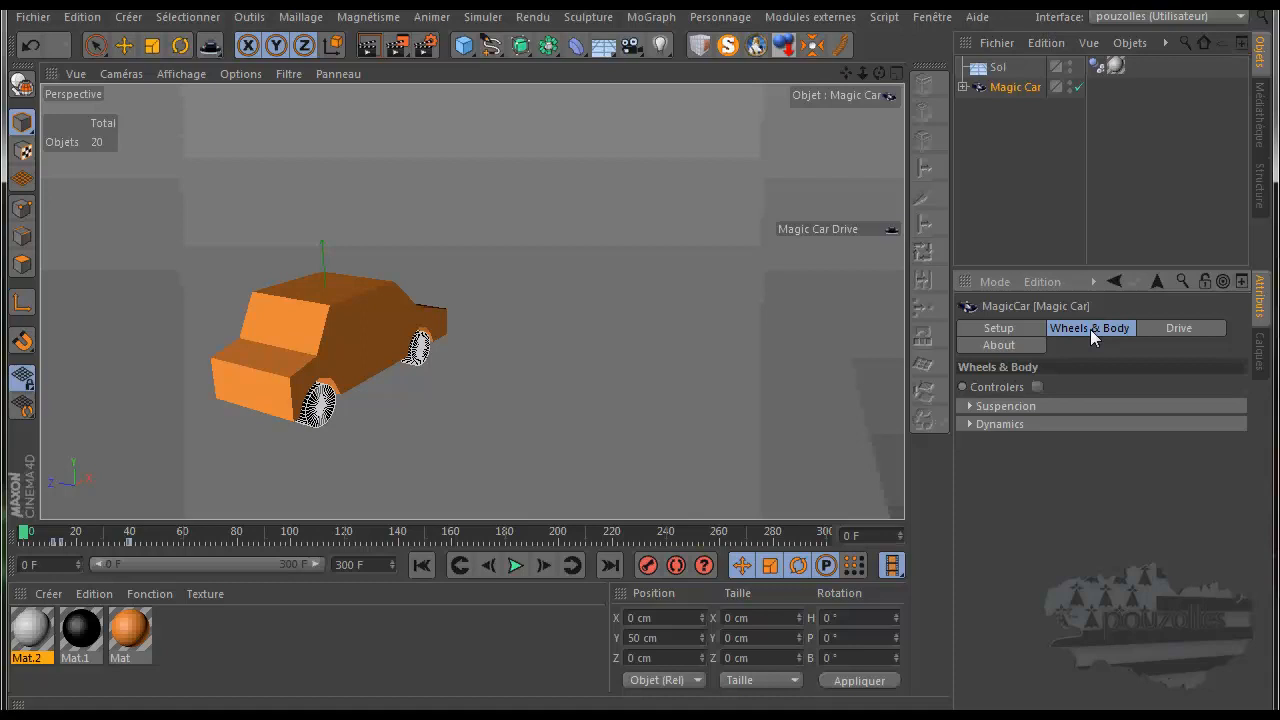
left_click(1186, 328)
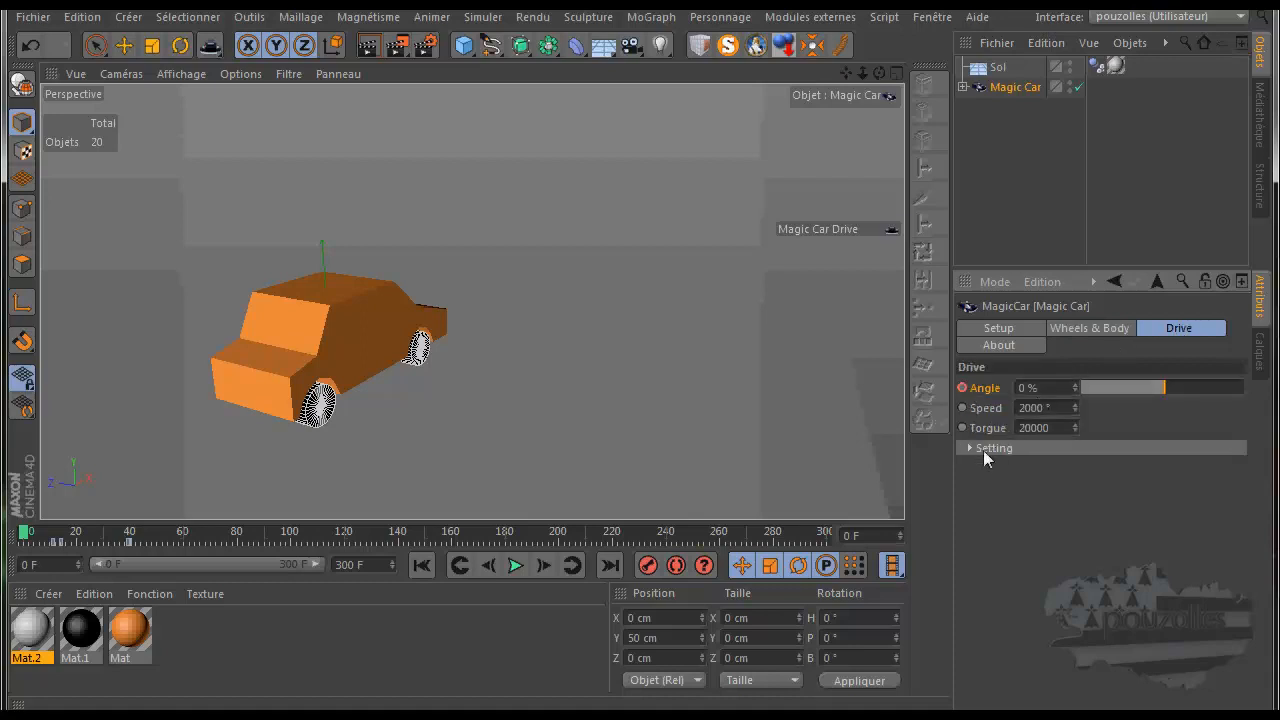
left_click(968, 448)
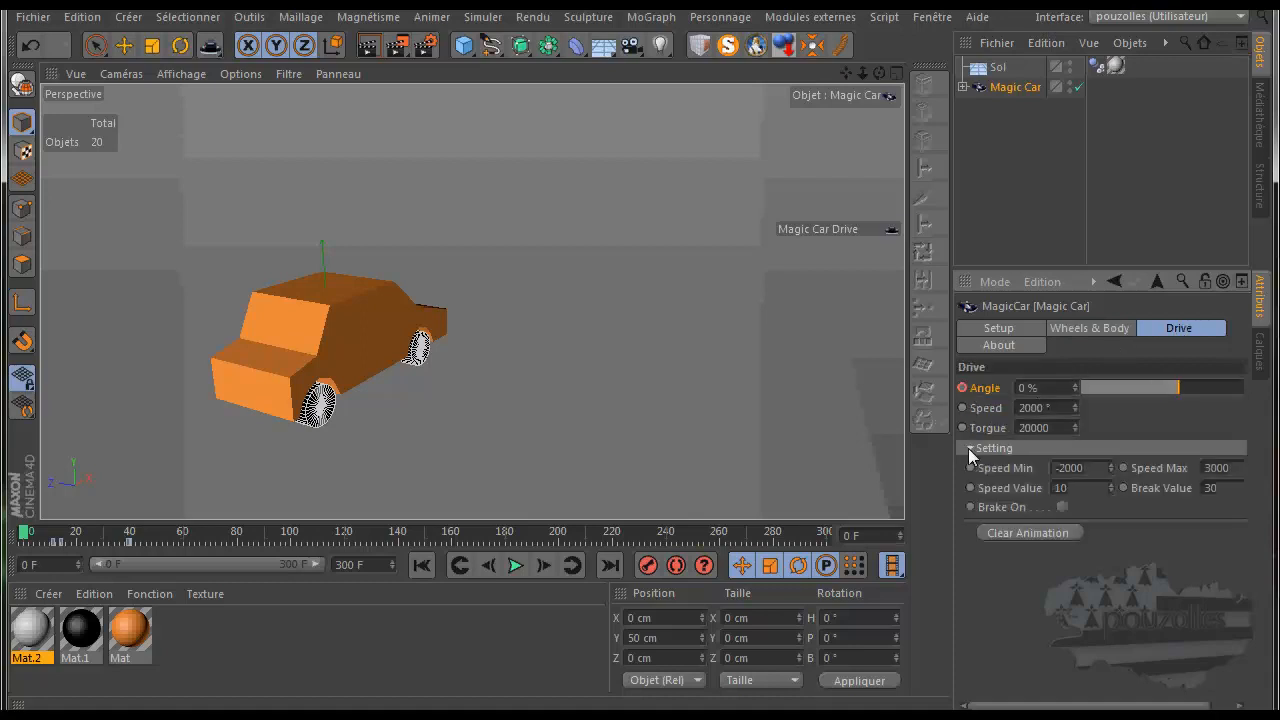
left_click(1020, 532)
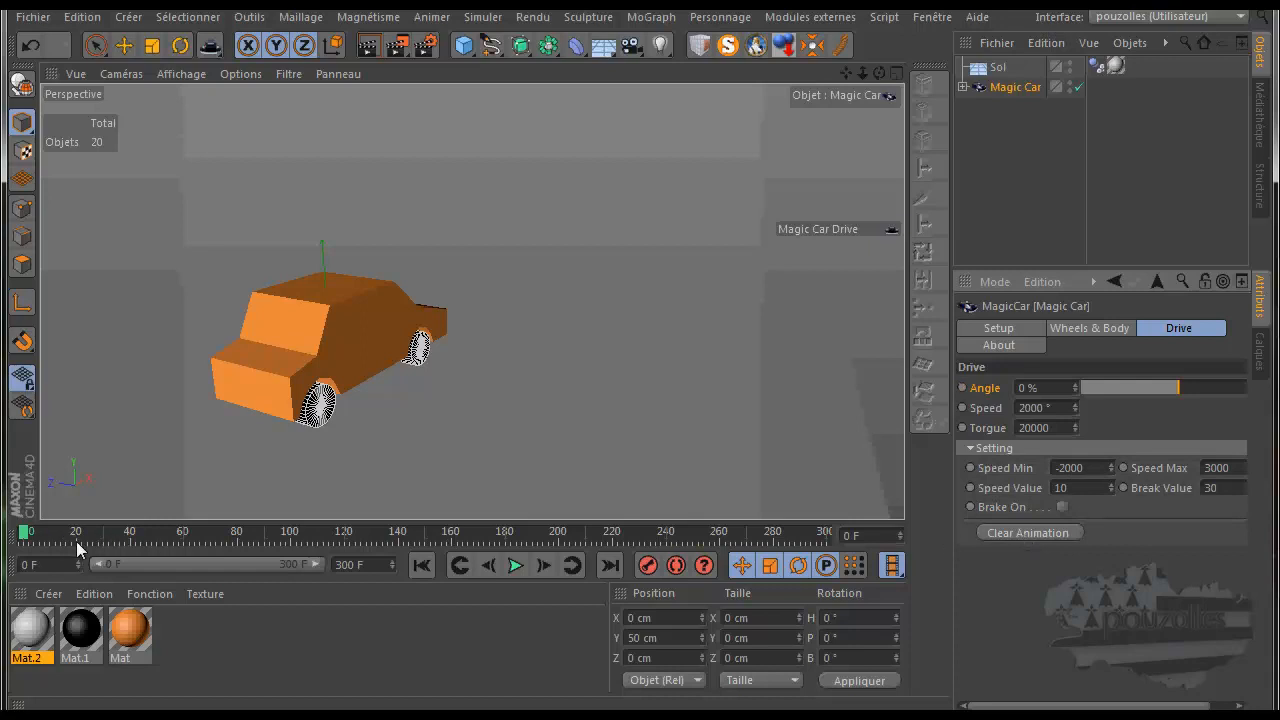
left_click(30, 44)
left_click(1022, 532)
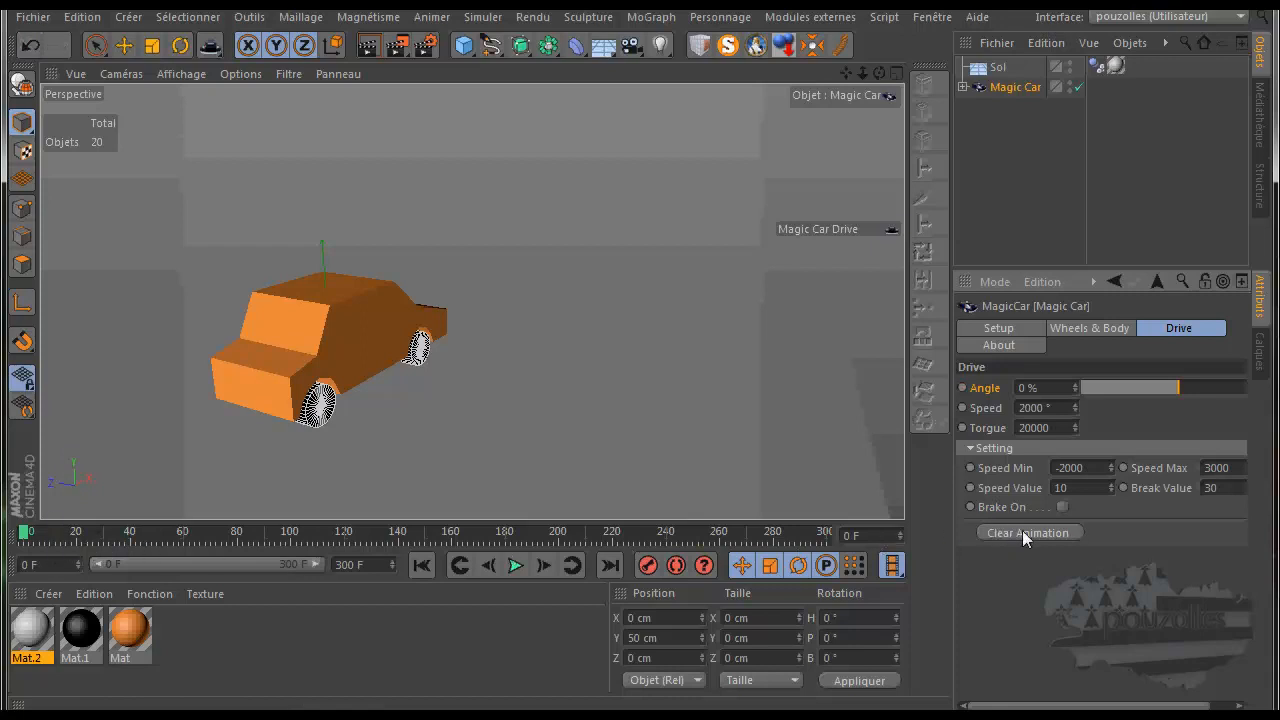
- Expand the front and back wheel groups, select the dynamics tags of the body and wheel pivots, and examine their Cache settings
left_click(961, 87)
left_click(974, 128)
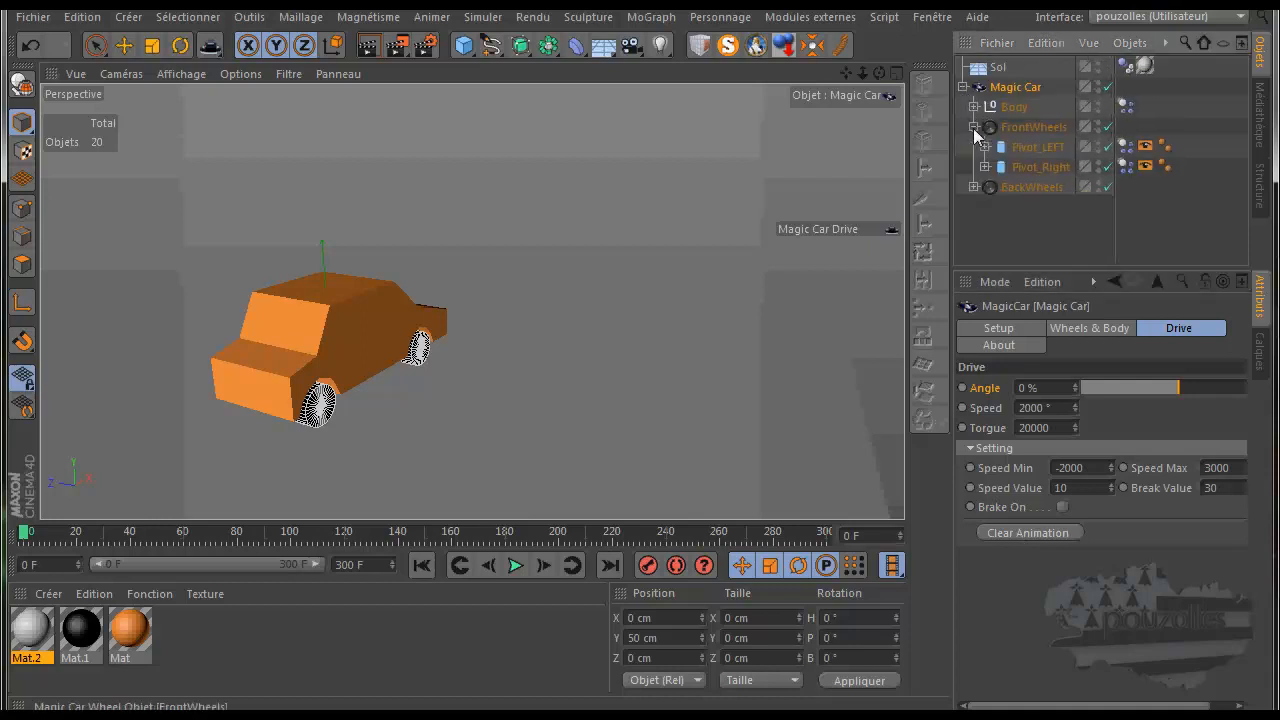
left_click(974, 188)
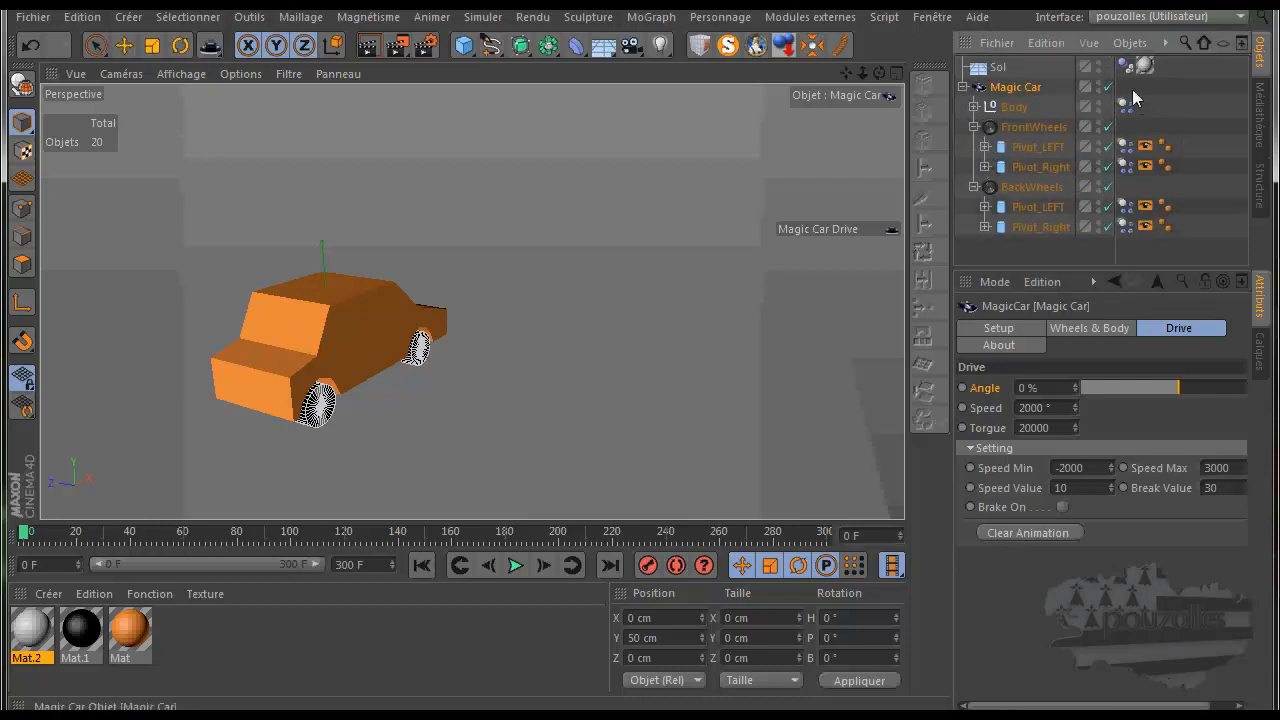
left_click_drag(1122, 101, 1123, 245)
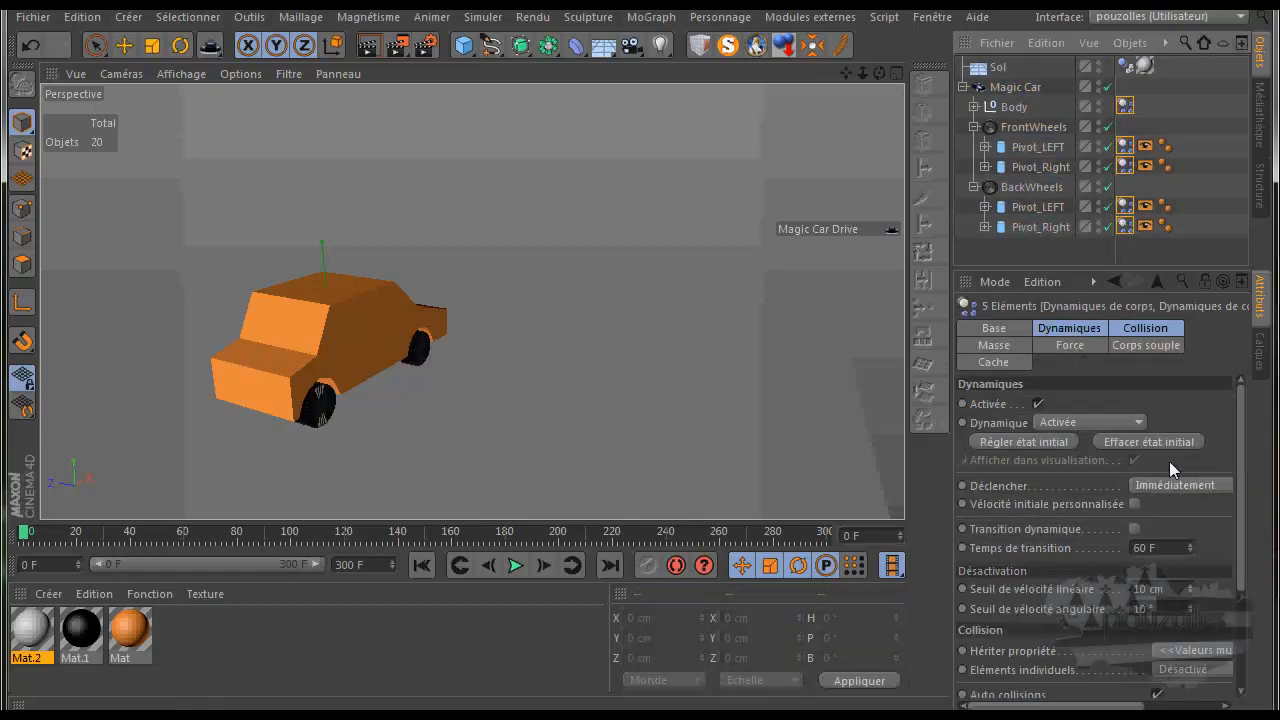
left_click(994, 362)
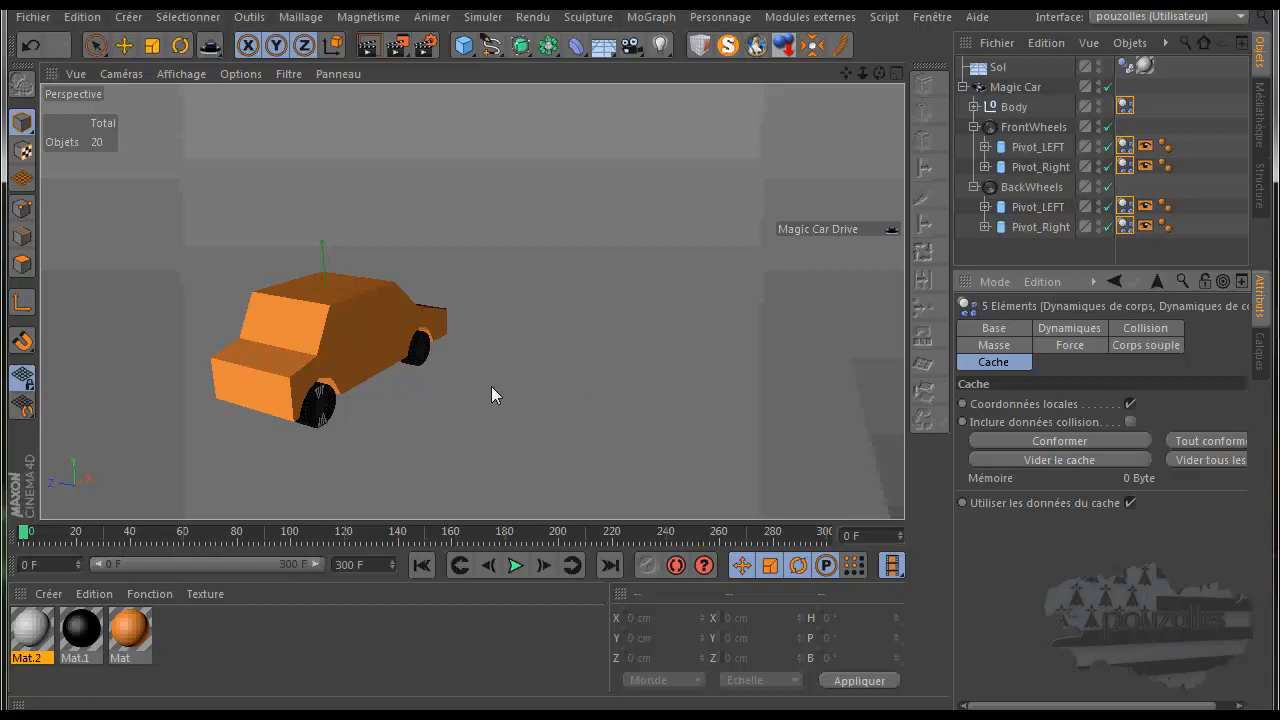
- Add a 200 cm cube at about X 1904 cm, Y 93 cm as an obstacle, and place a copy at about Z -746 cm
scroll(491, 386, "down", 3)
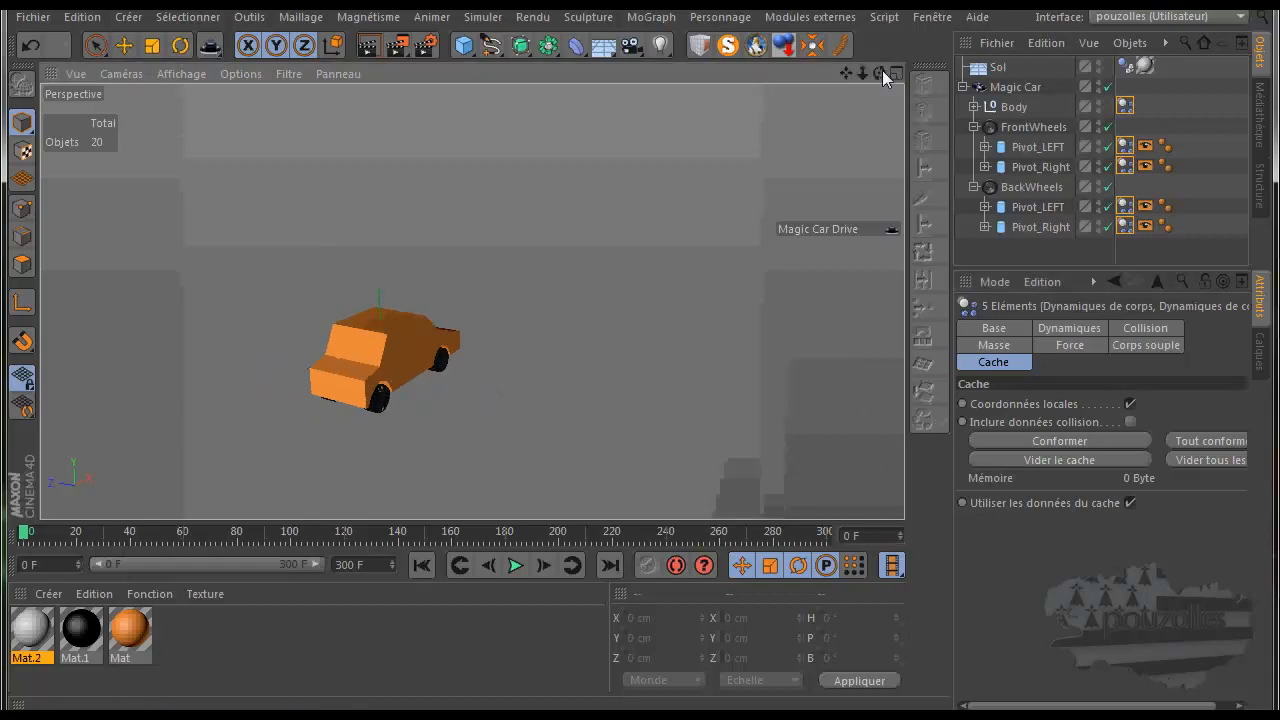
left_click_drag(846, 74, 640, 394)
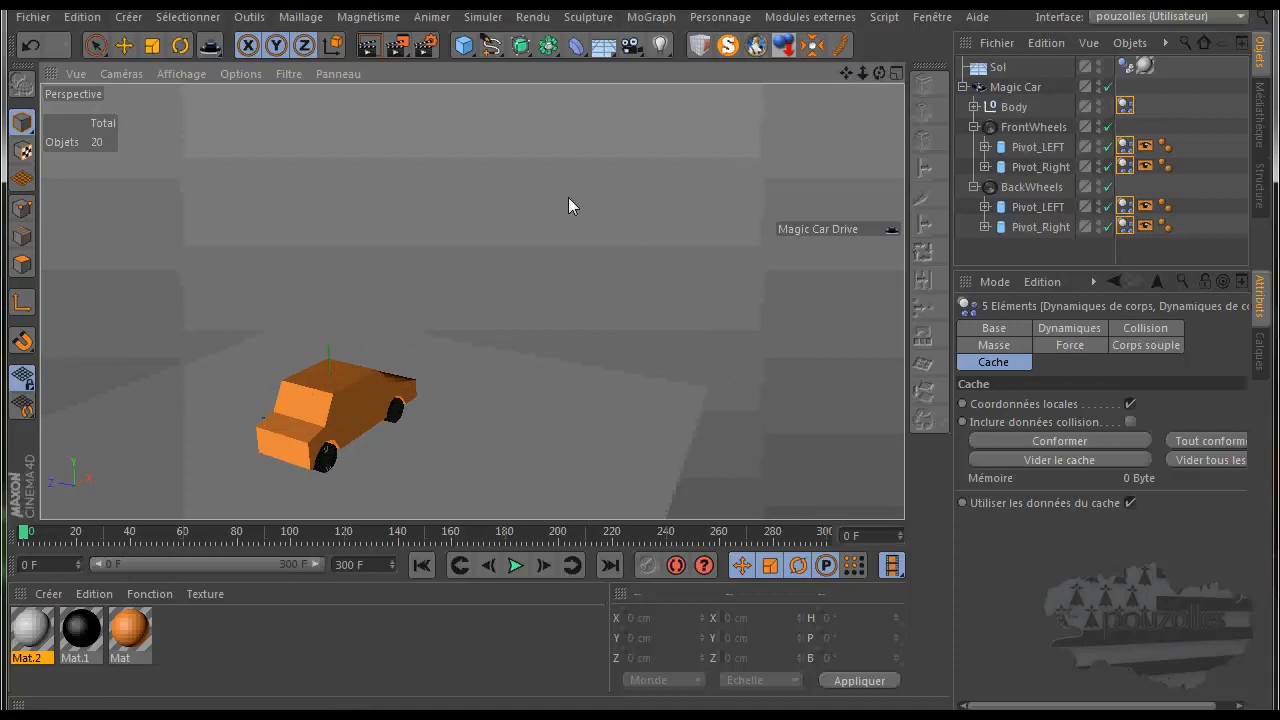
left_click(466, 46)
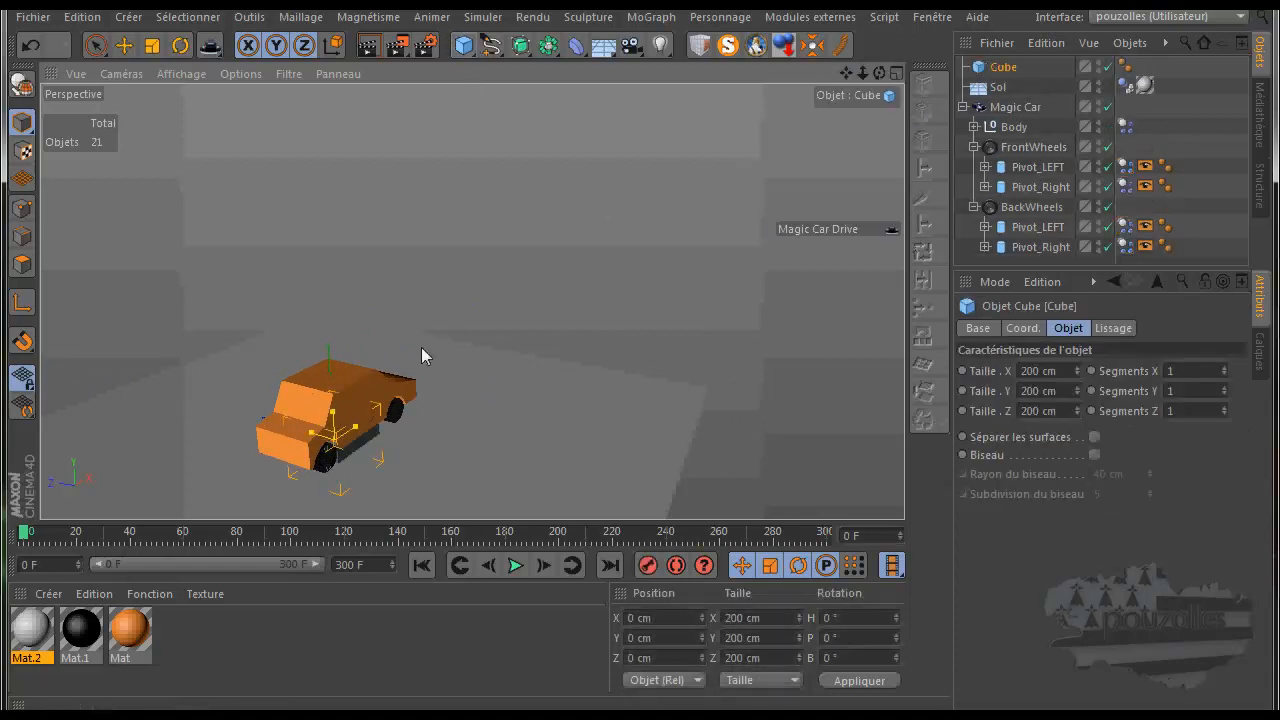
left_click(124, 45)
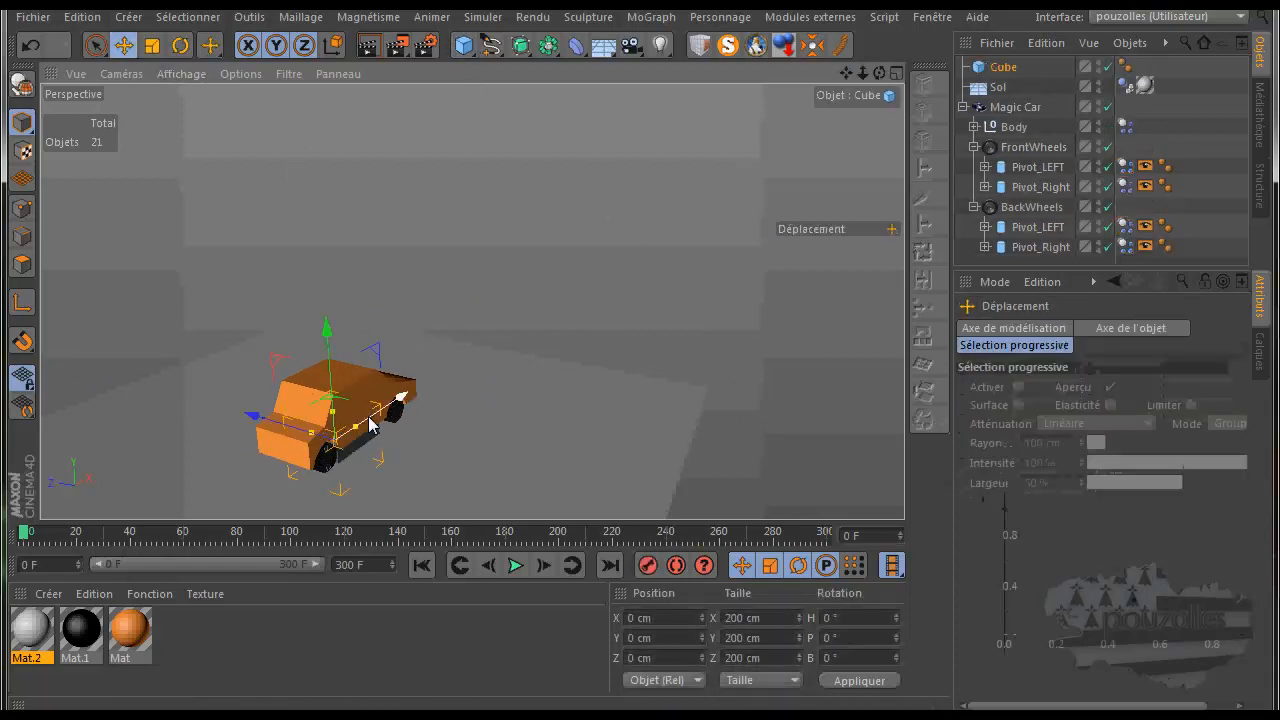
left_click_drag(403, 403, 589, 280)
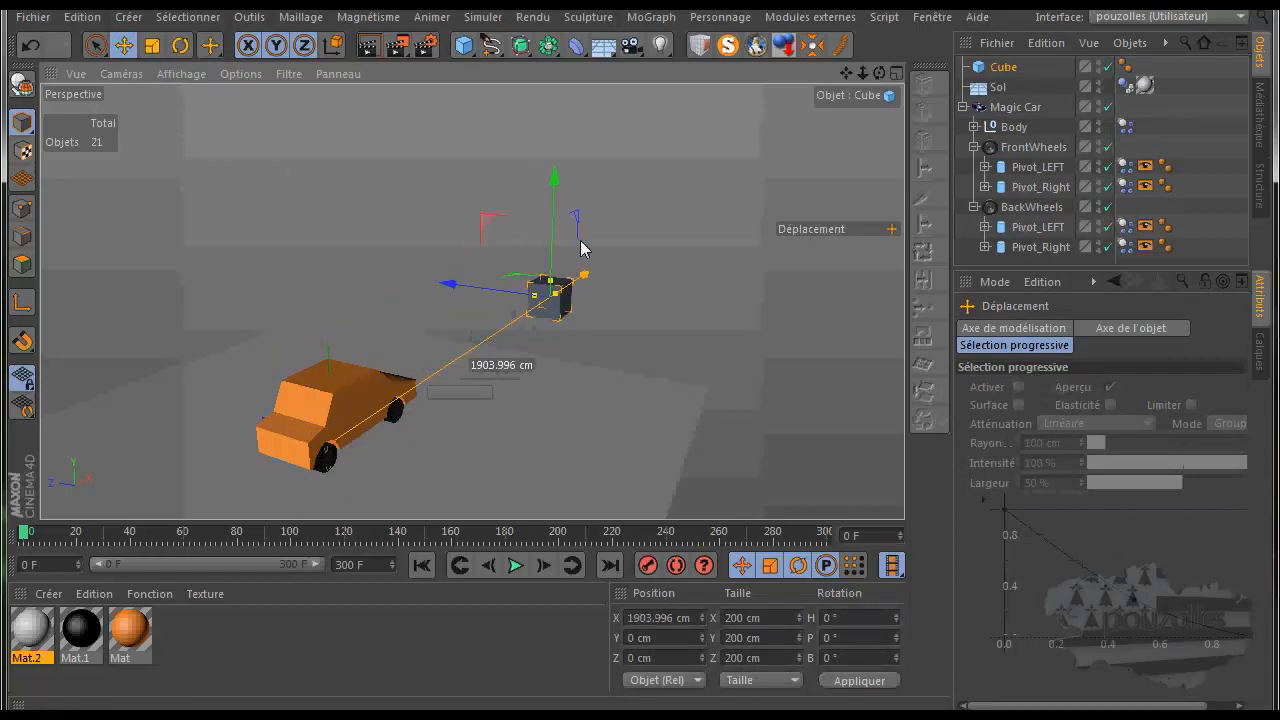
left_click_drag(557, 175, 557, 165)
left_click_drag(458, 274, 573, 321, "ctrl")
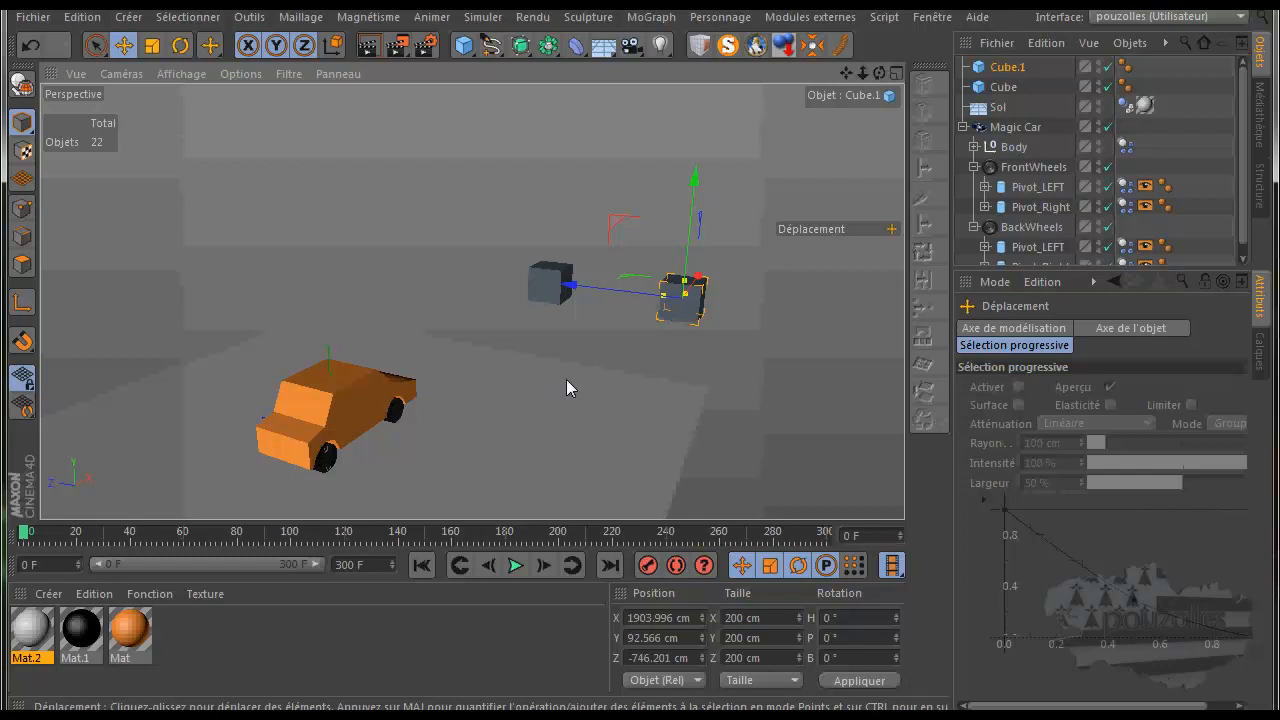
- Activate the Magic Car Drive tool, play the simulation to test-drive the car around the cubes, and rewind to frame 0
left_click(785, 17)
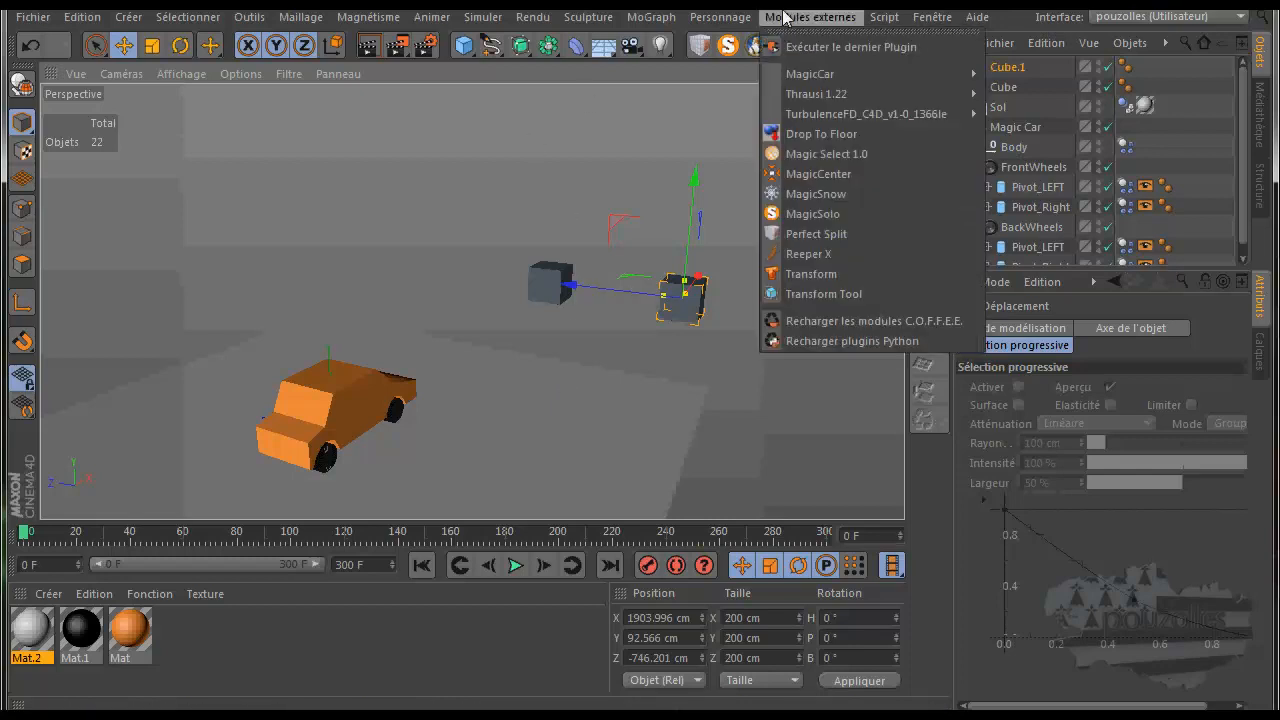
mouse_move(830, 74)
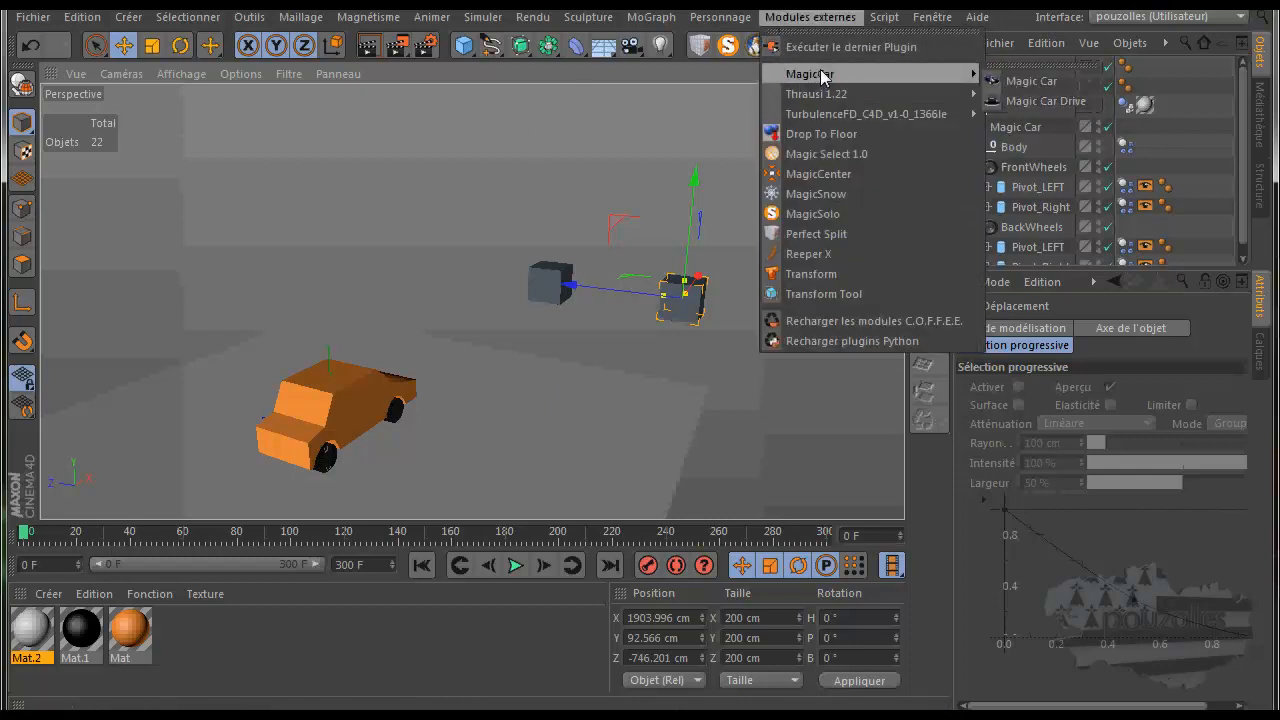
left_click(1032, 100)
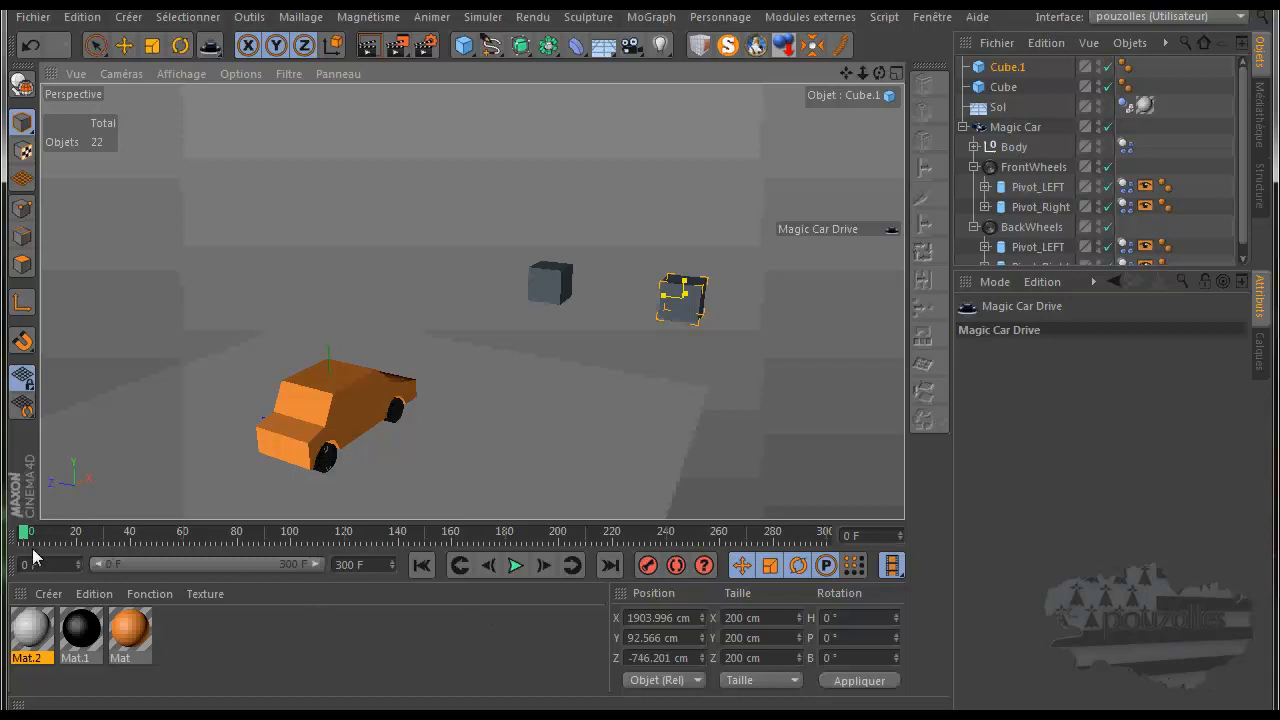
left_click(516, 566)
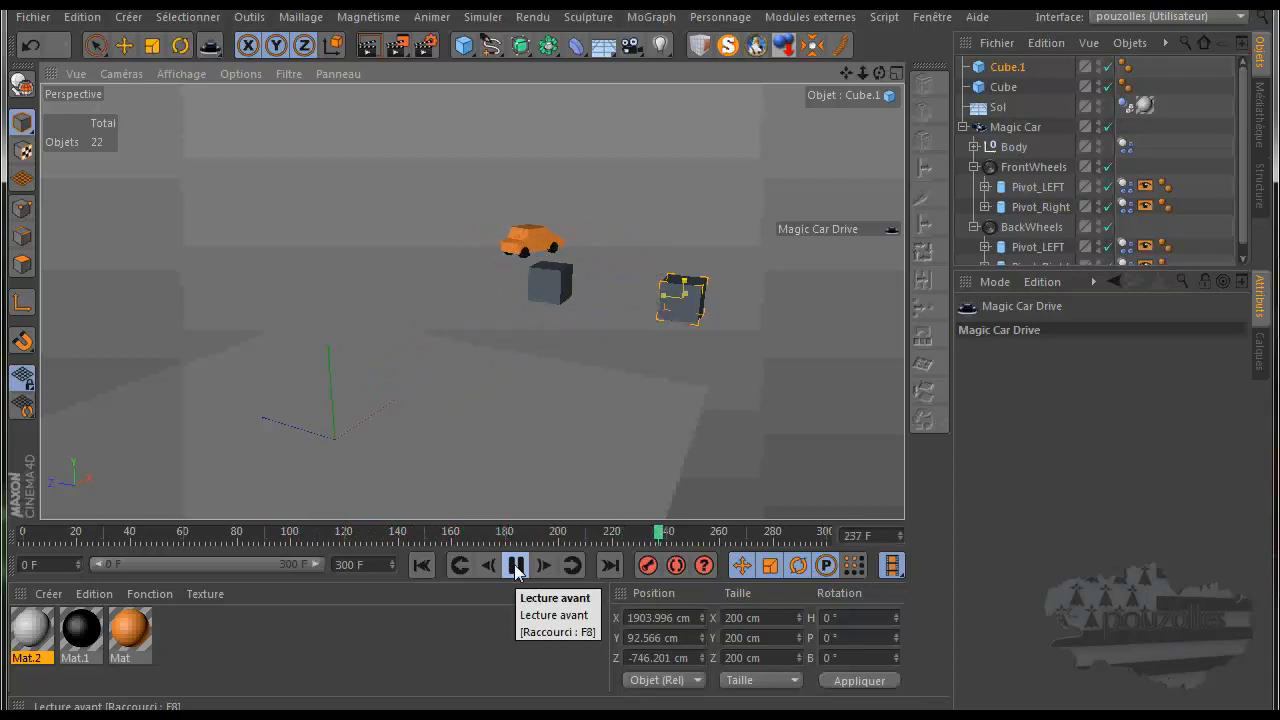
left_click(516, 567)
left_click(421, 566)
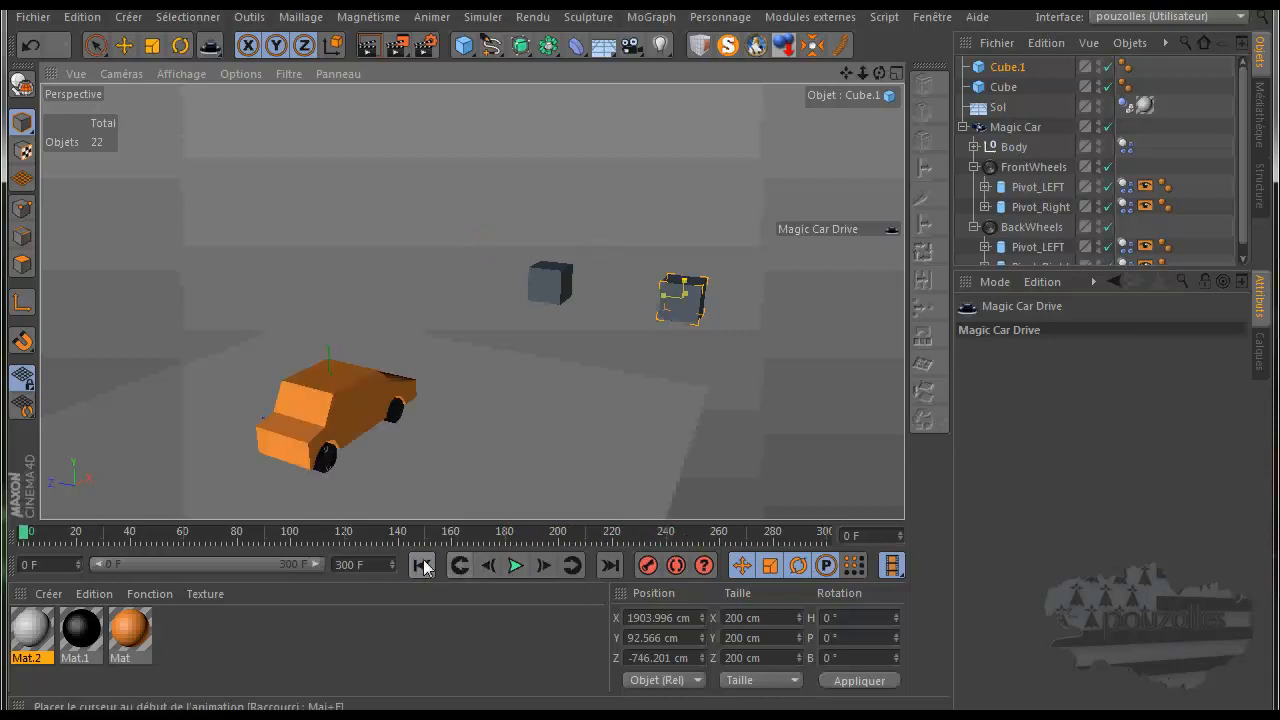
- Select the Magic Car, return to the Magic Car Drive tool, and record a drive past the cubes up to frame 169
left_click(1022, 127)
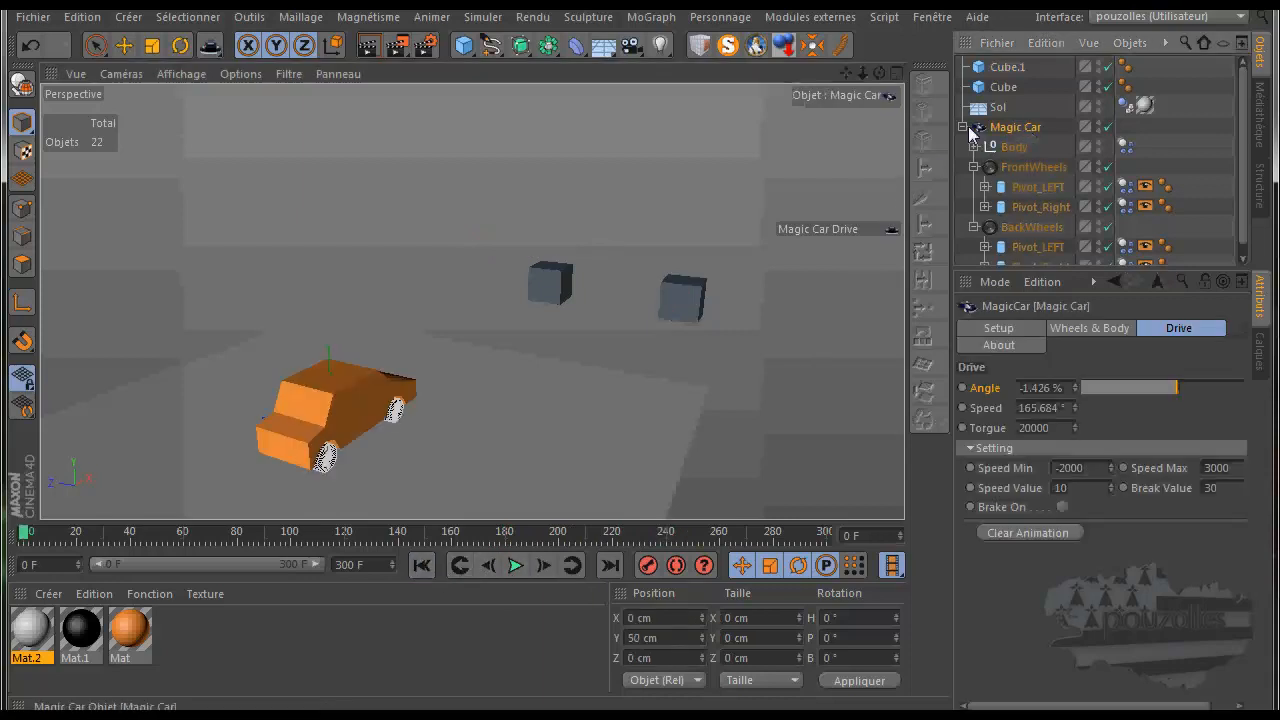
left_click(962, 127)
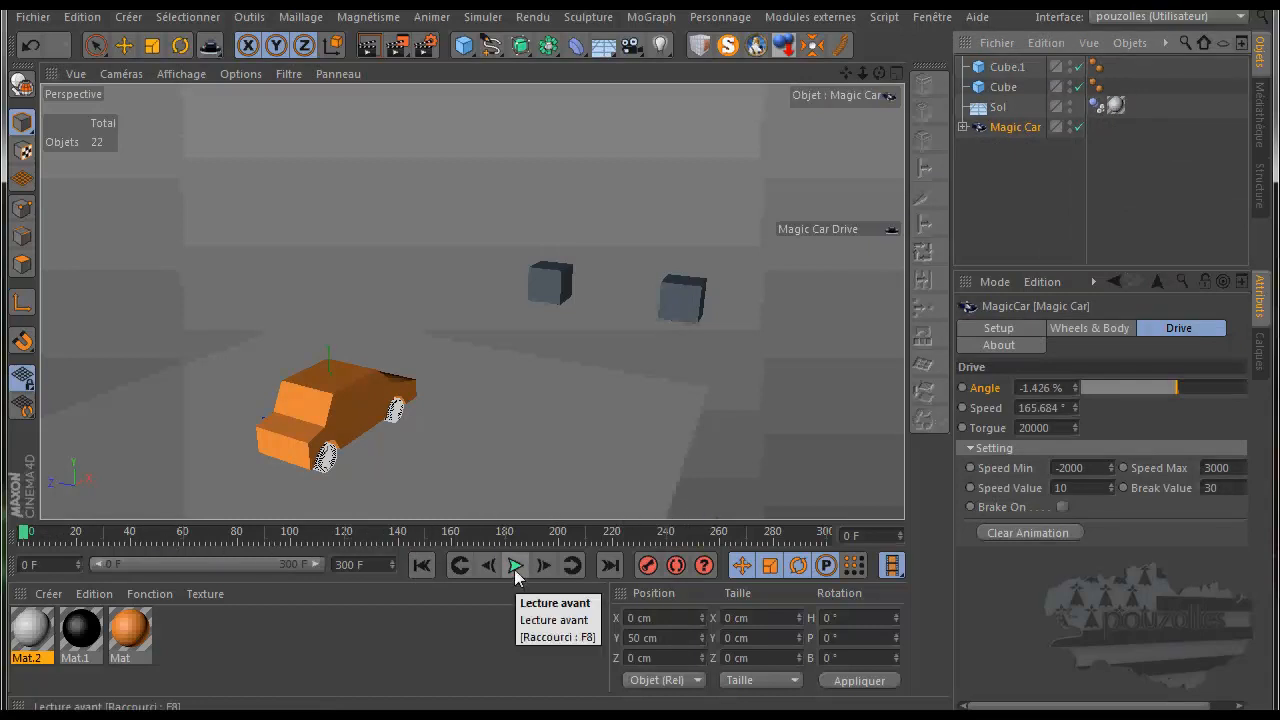
key("space")
key("space")
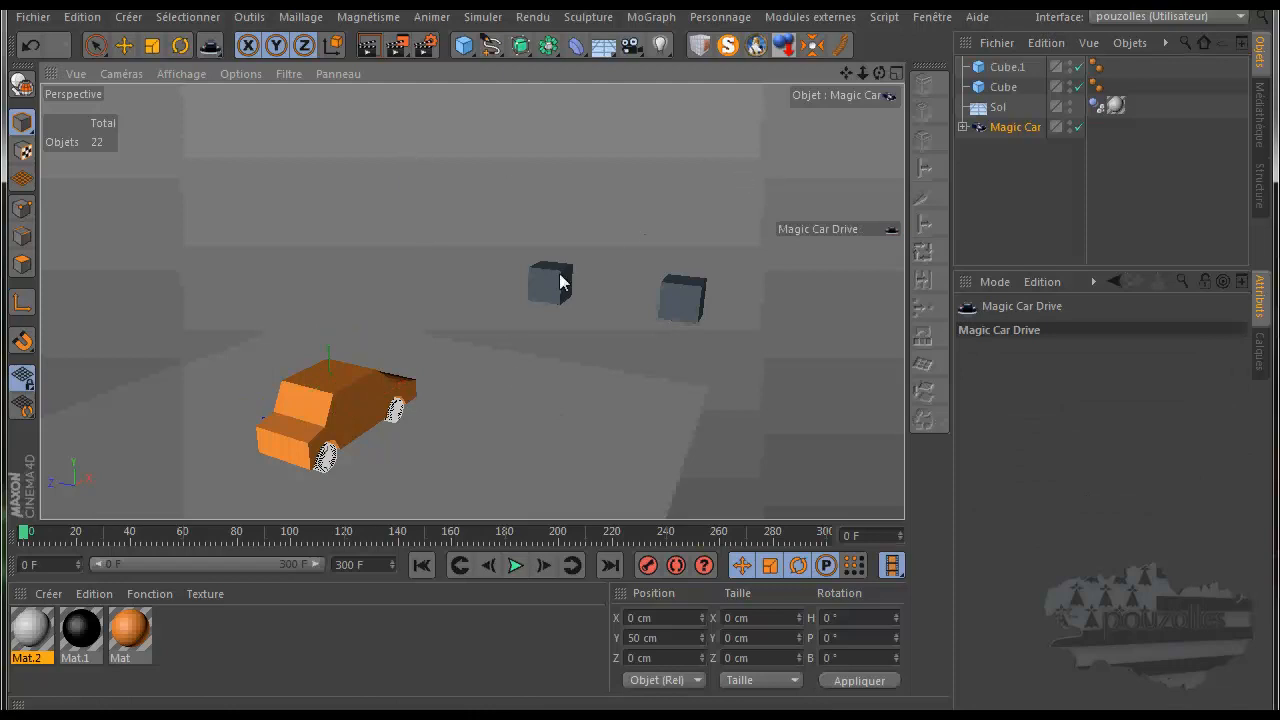
left_click(515, 564)
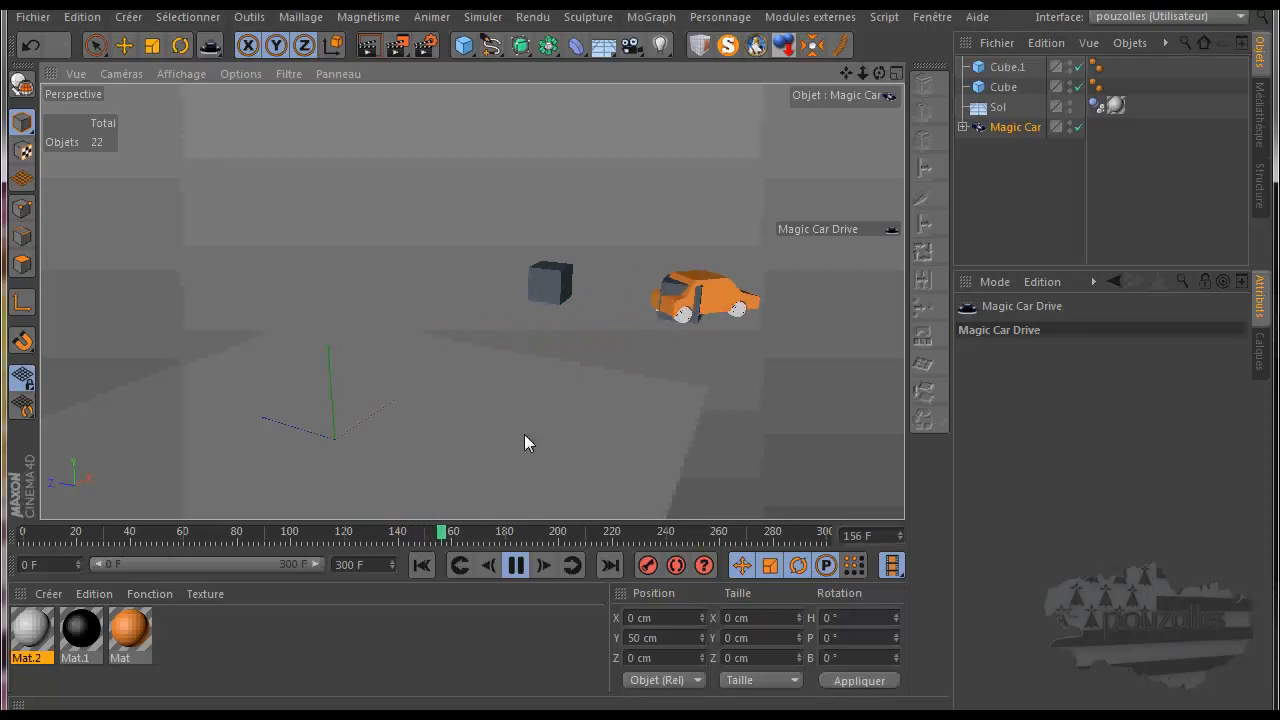
key("F7")
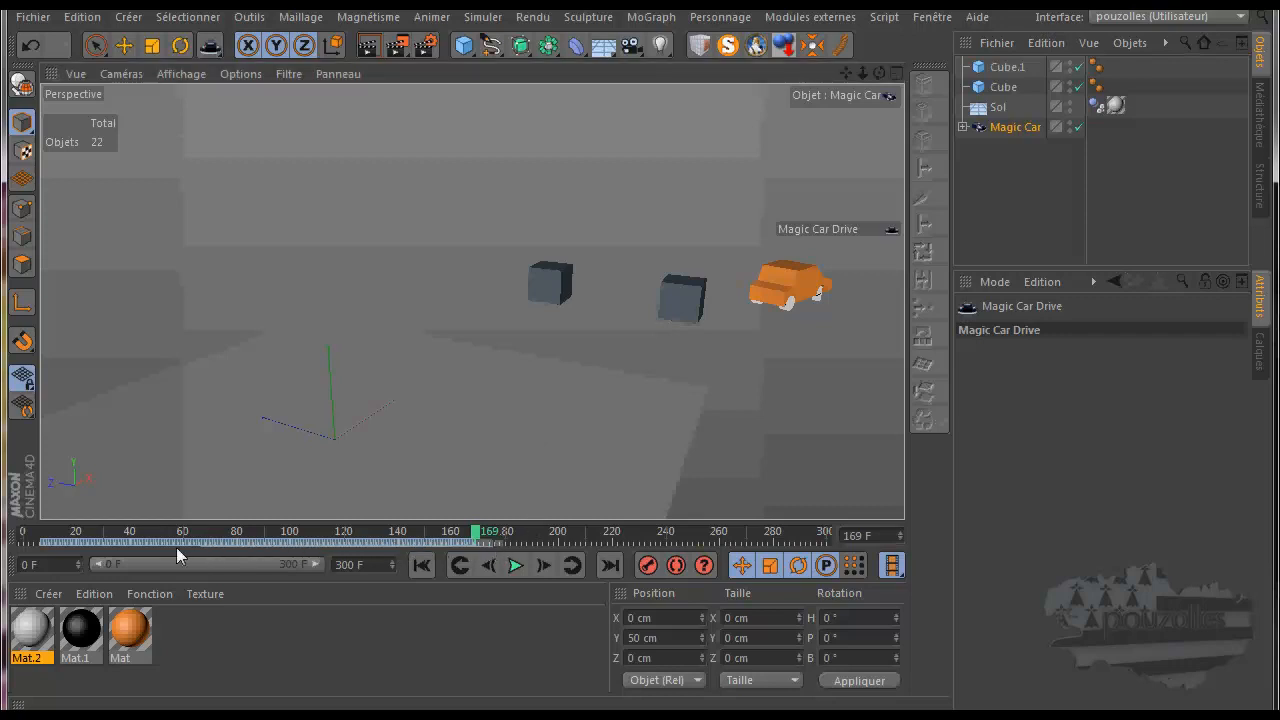
- Select all keys of the recorded drive in the timeline, play the recording back from frame 0, and rewind
left_click_drag(30, 542, 490, 542)
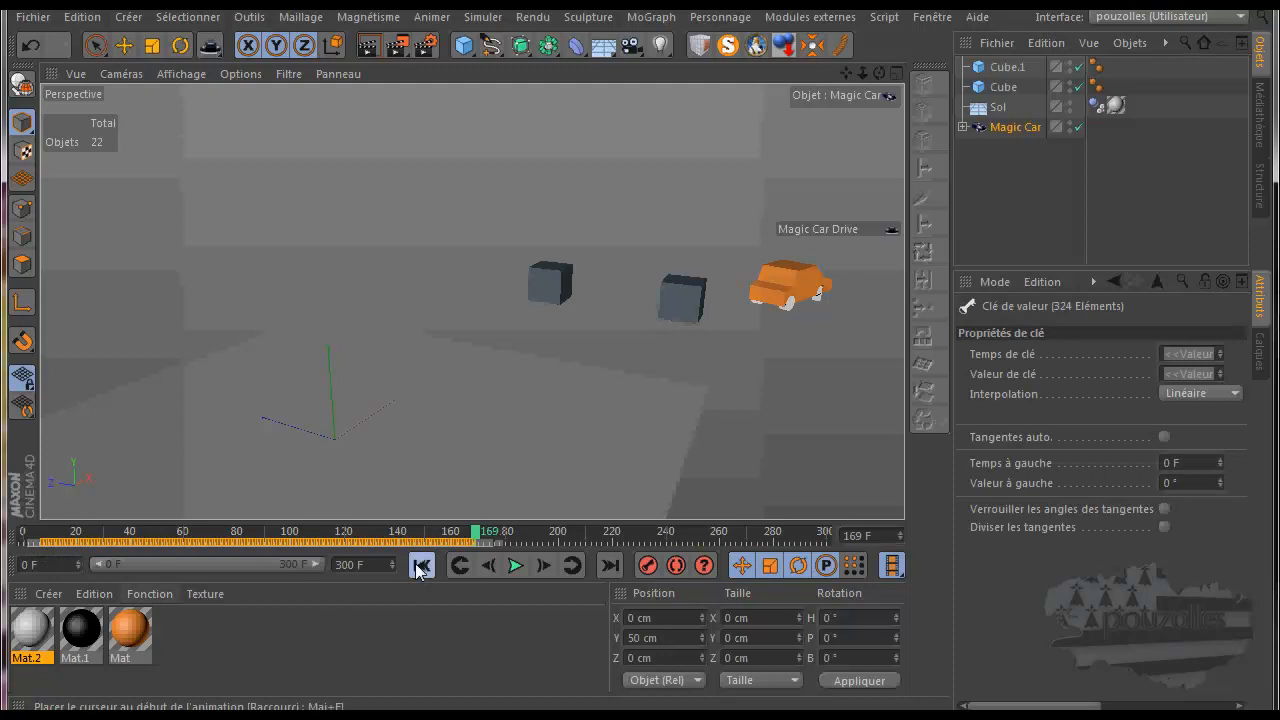
left_click(421, 565)
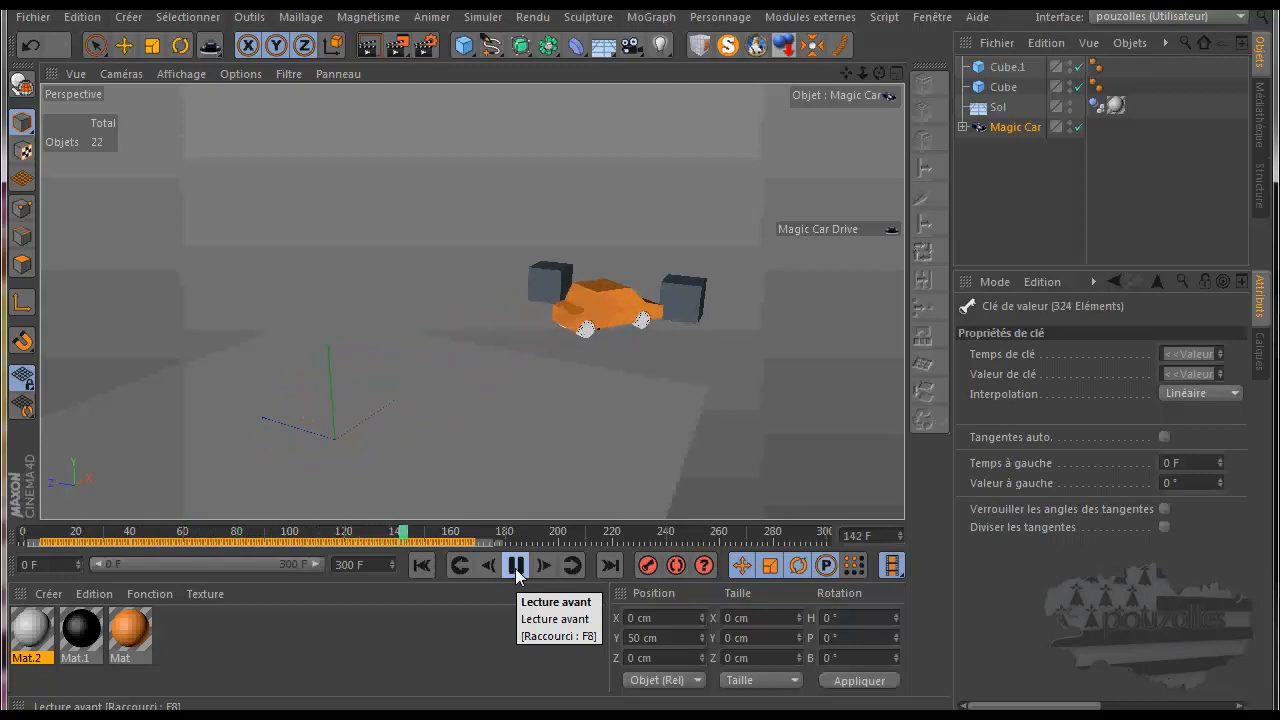
left_click(516, 566)
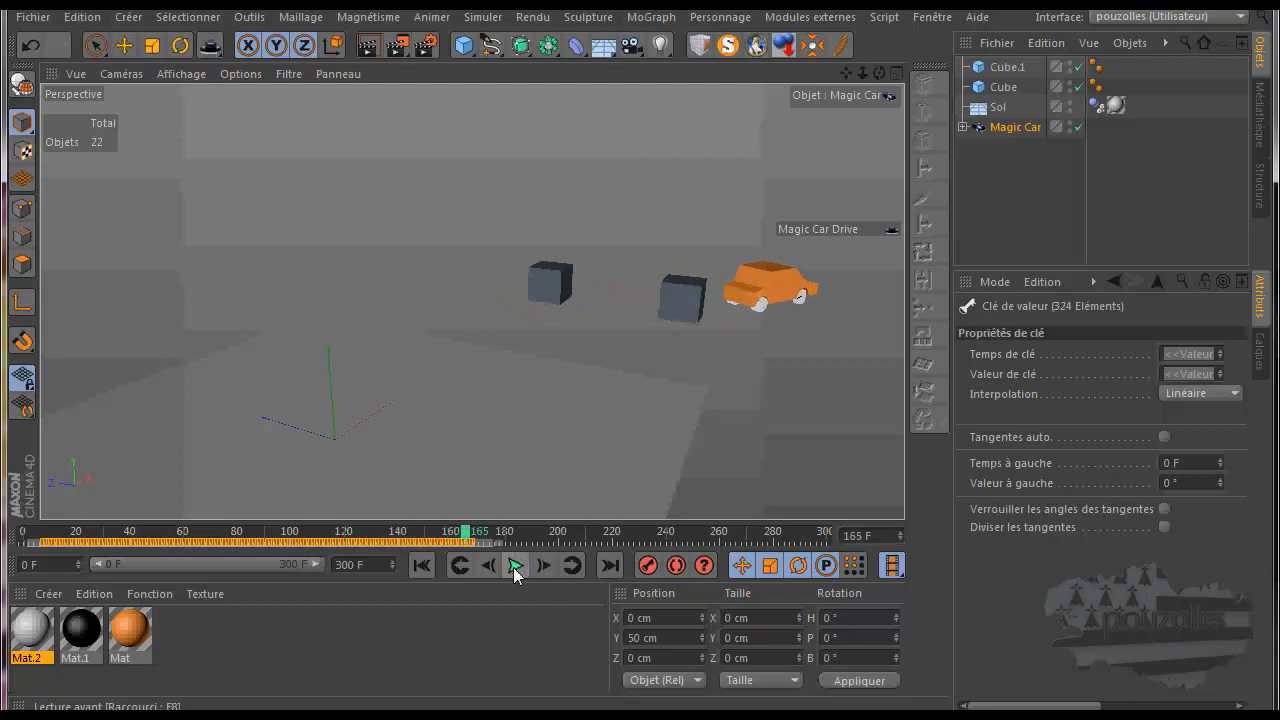
left_click(423, 566)
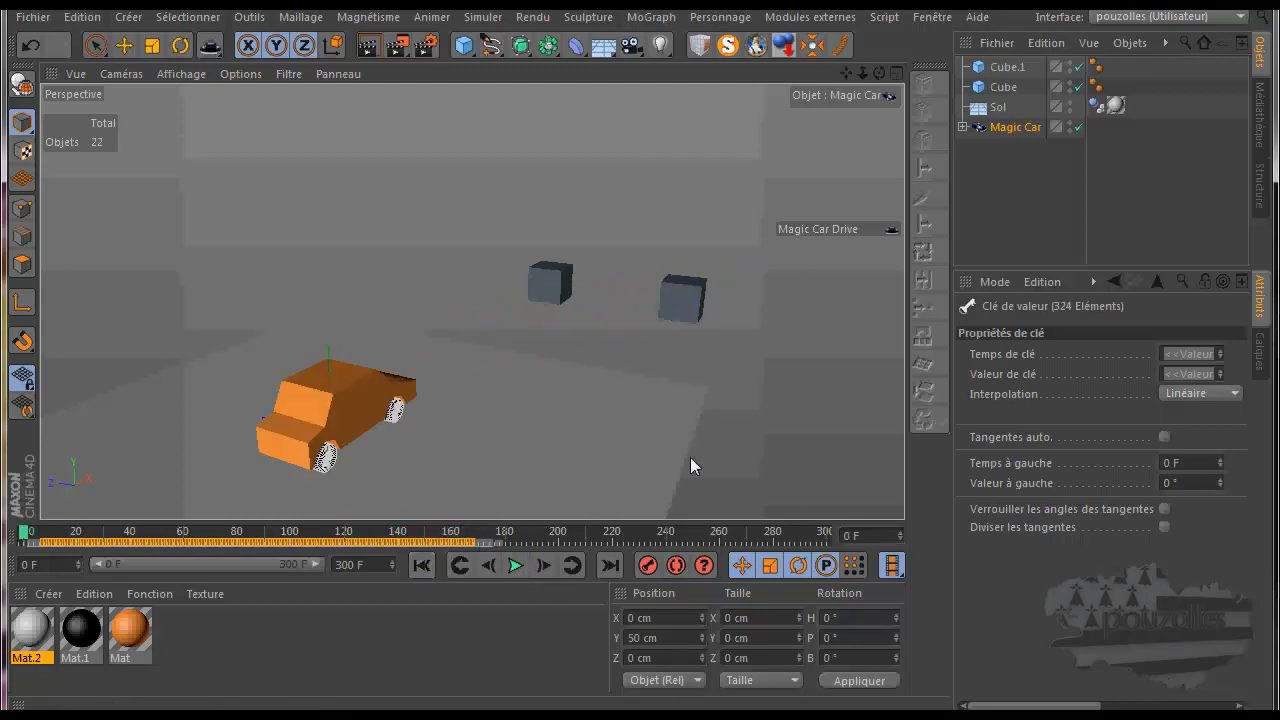
- Clear the Magic Car's recorded animation and extend the timeline and its visible range to 1000 frames
left_click(1012, 127)
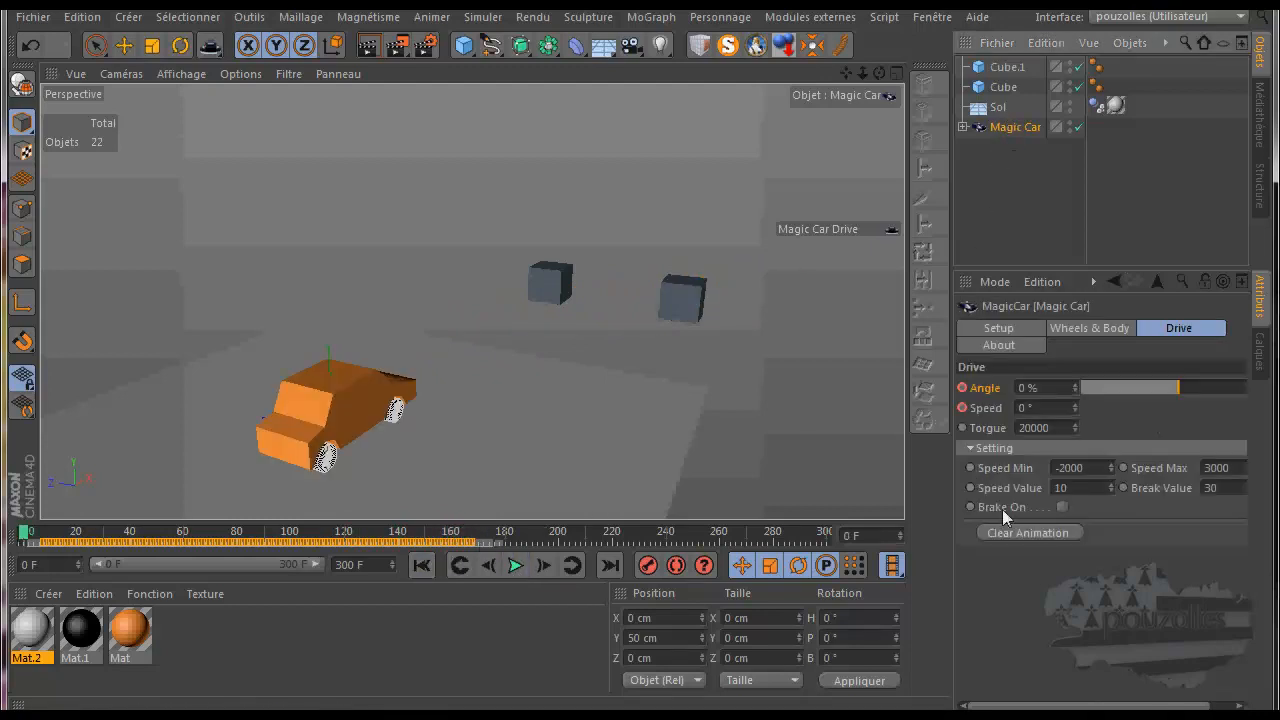
left_click(1038, 534)
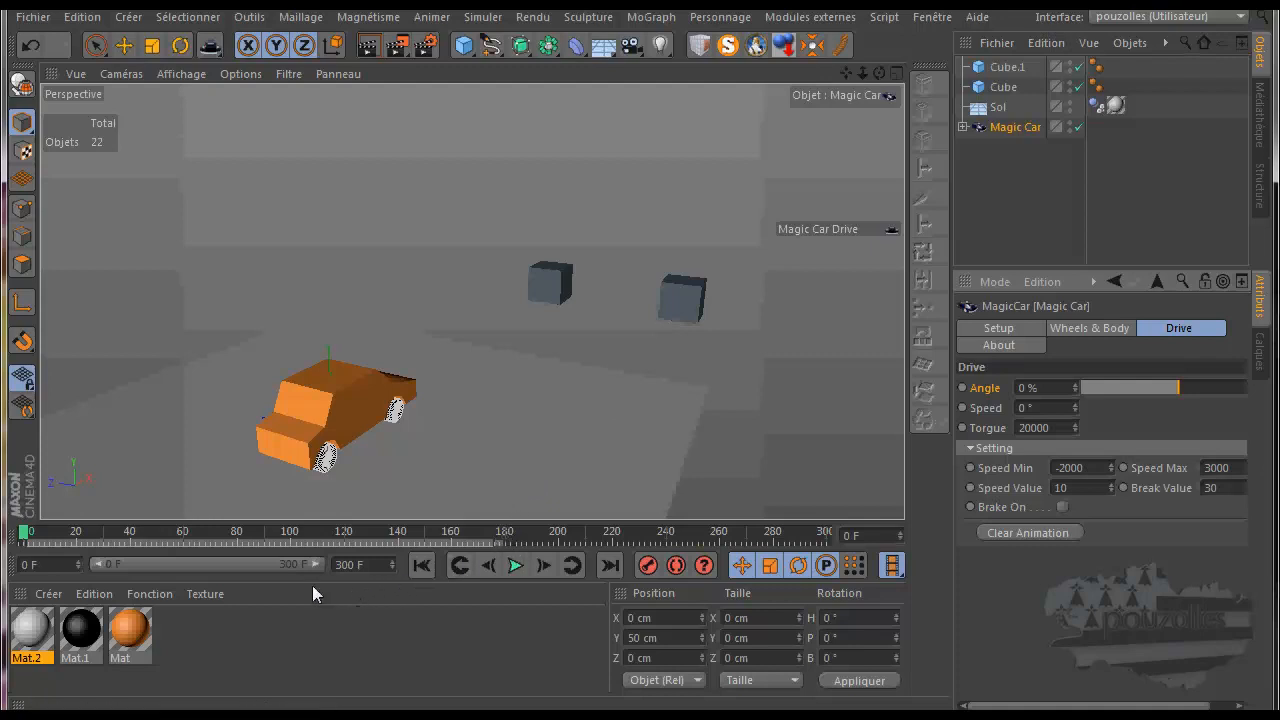
left_click_drag(370, 562, 326, 559)
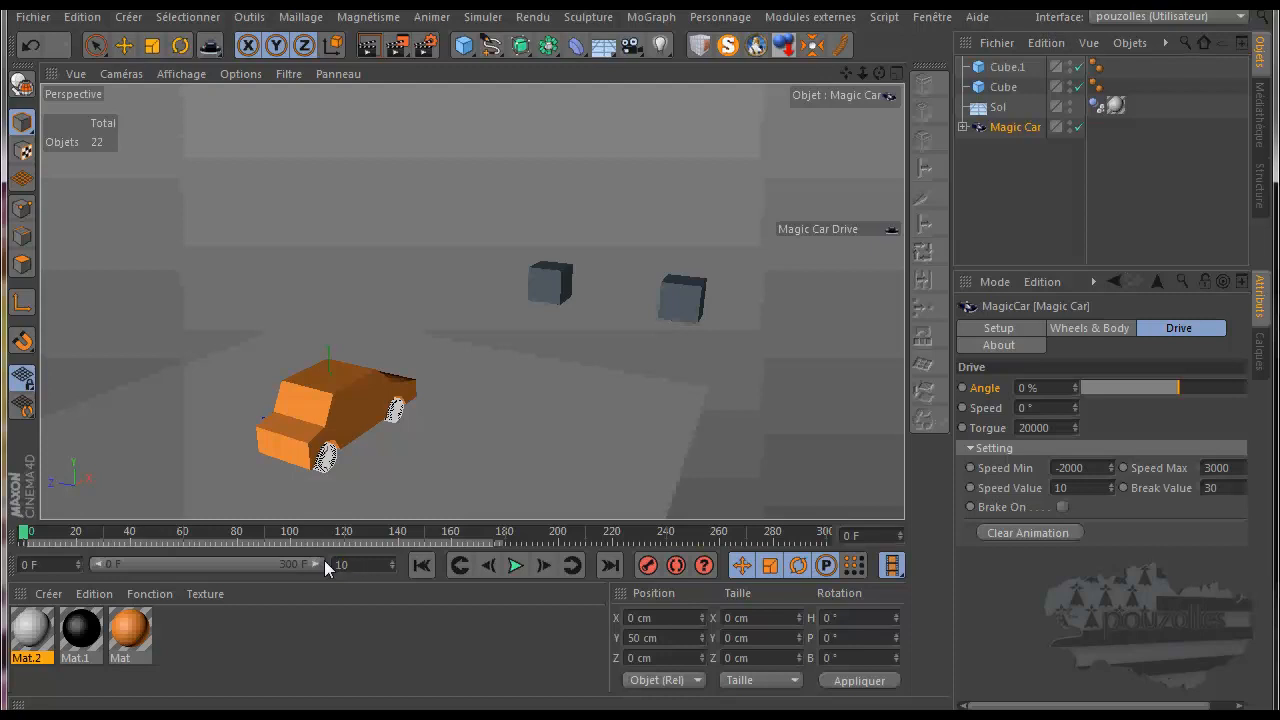
type("1000")
key("Return")
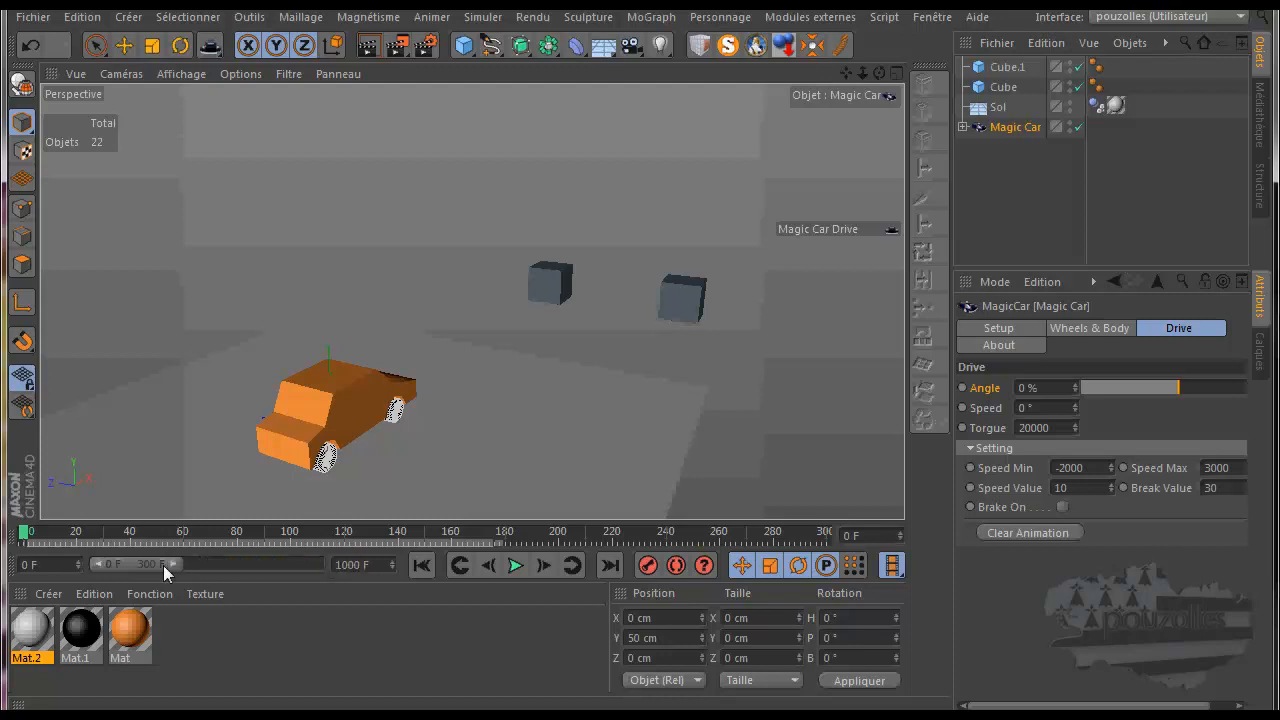
left_click_drag(171, 564, 335, 564)
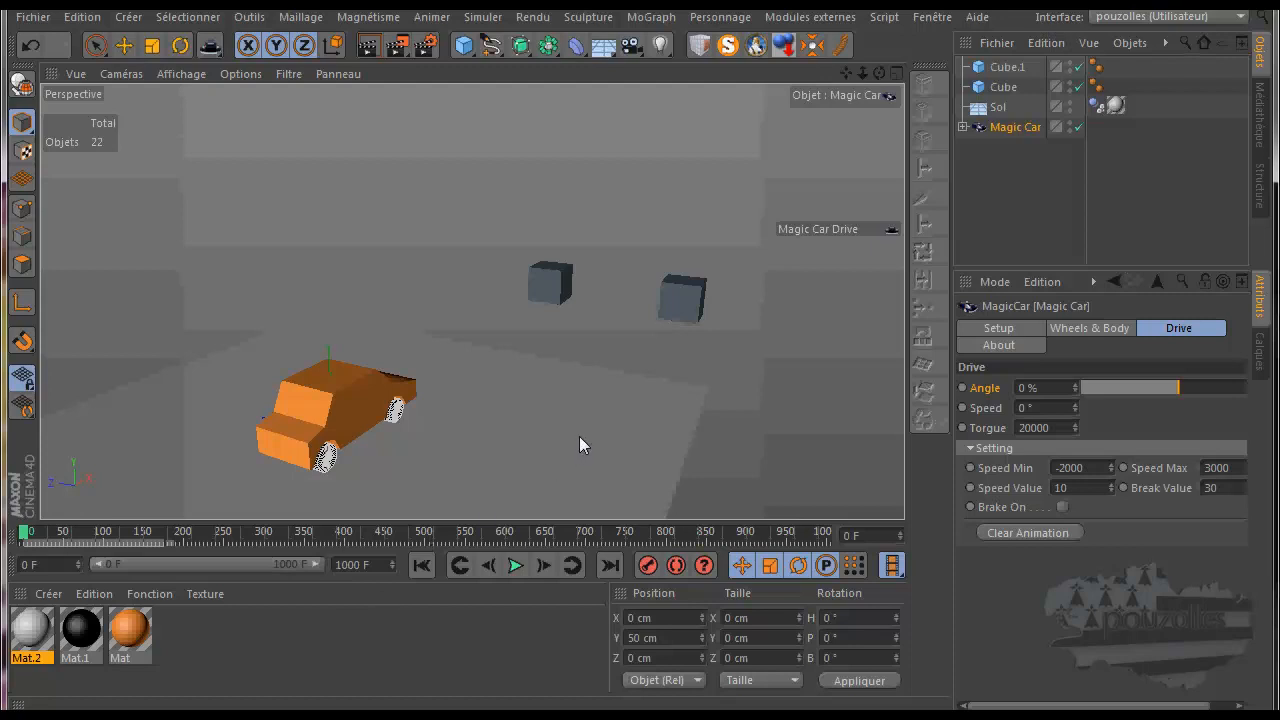
- Record another Magic Car Drive run toward the cubes, stopping at frame 145
scroll(583, 440, "down", 3)
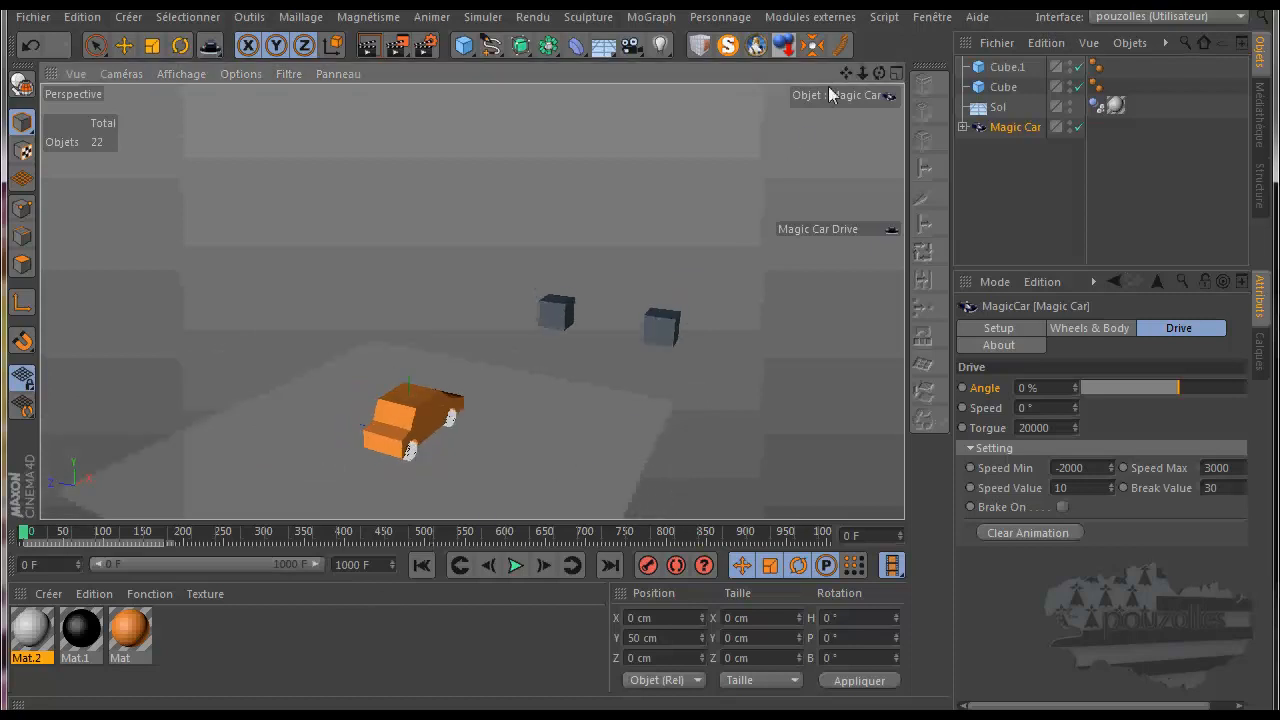
left_click_drag(848, 74, 638, 388)
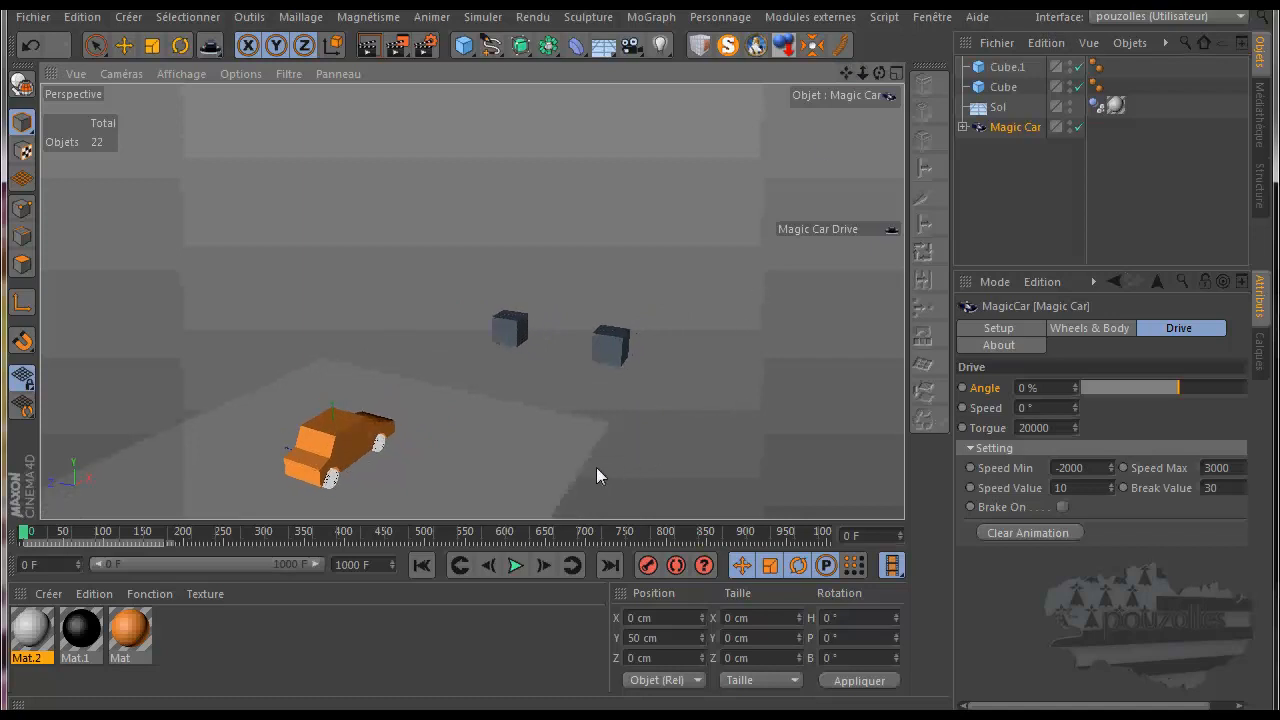
left_click(515, 565)
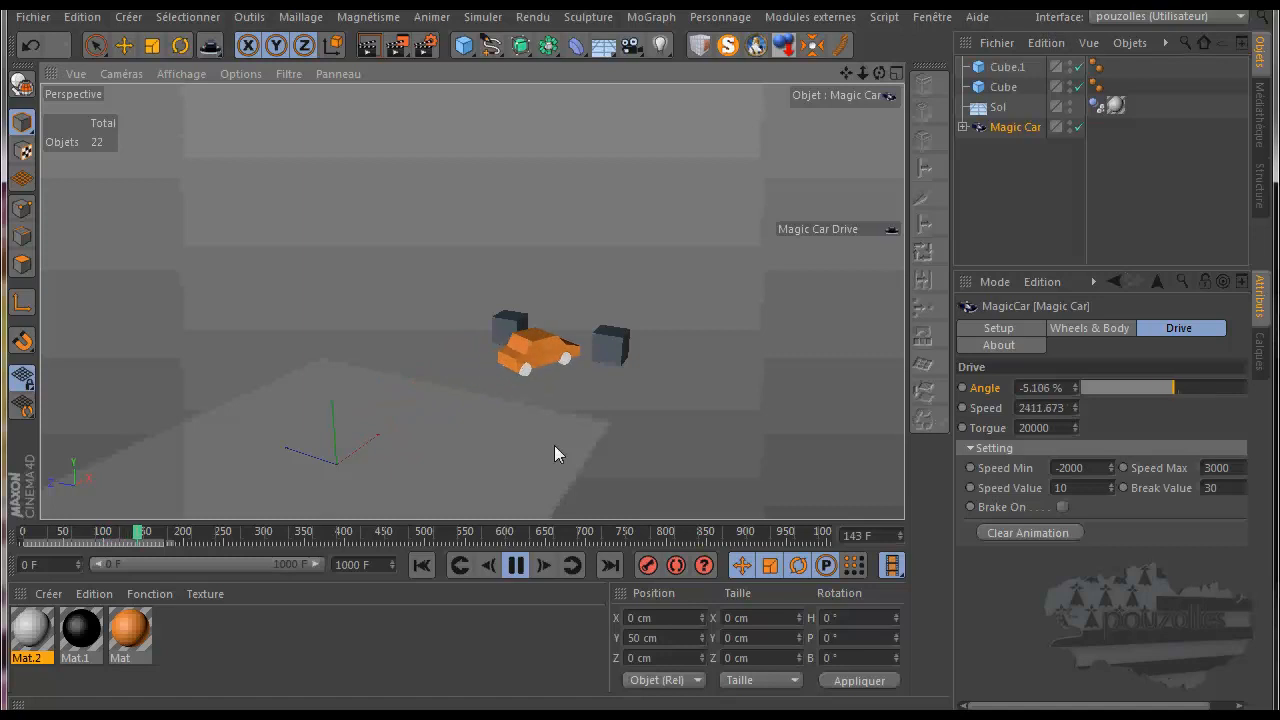
key("Escape")
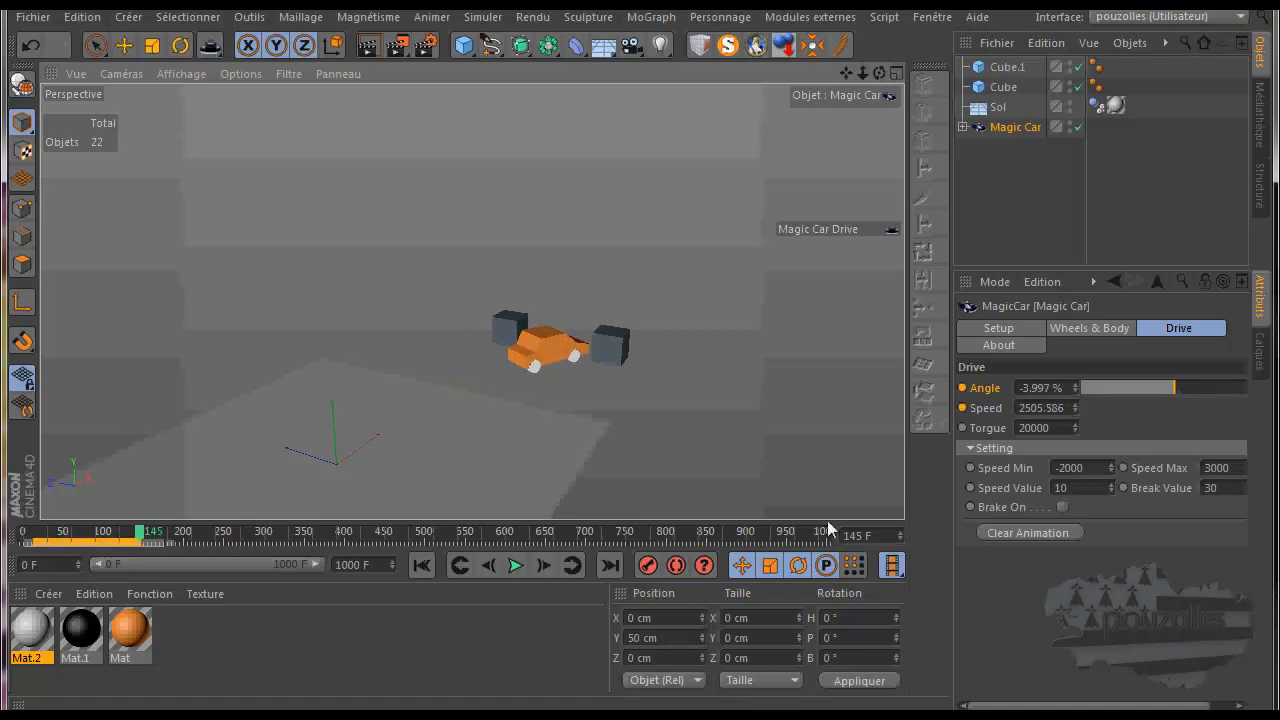
- Clear the recorded drive, rewind to frame 0, and set Angle to 0 %, Speed to 0 and Torgue to 30000
left_click(1022, 532)
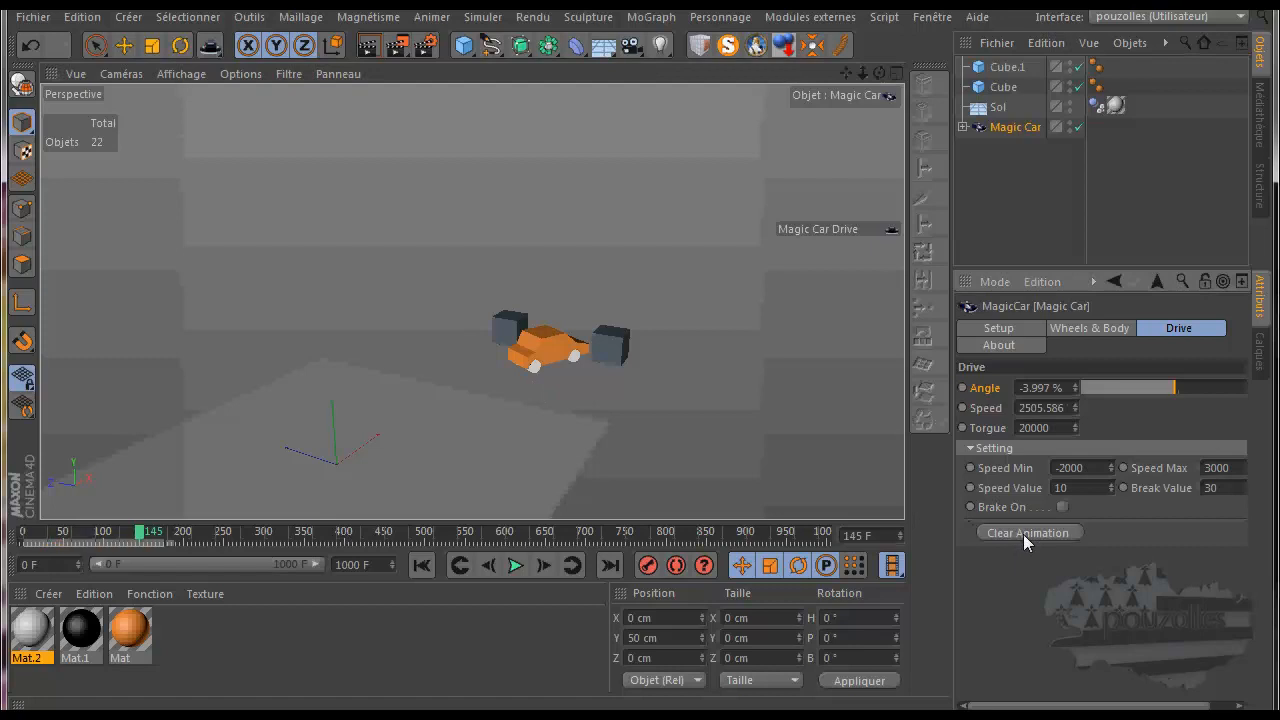
left_click(421, 566)
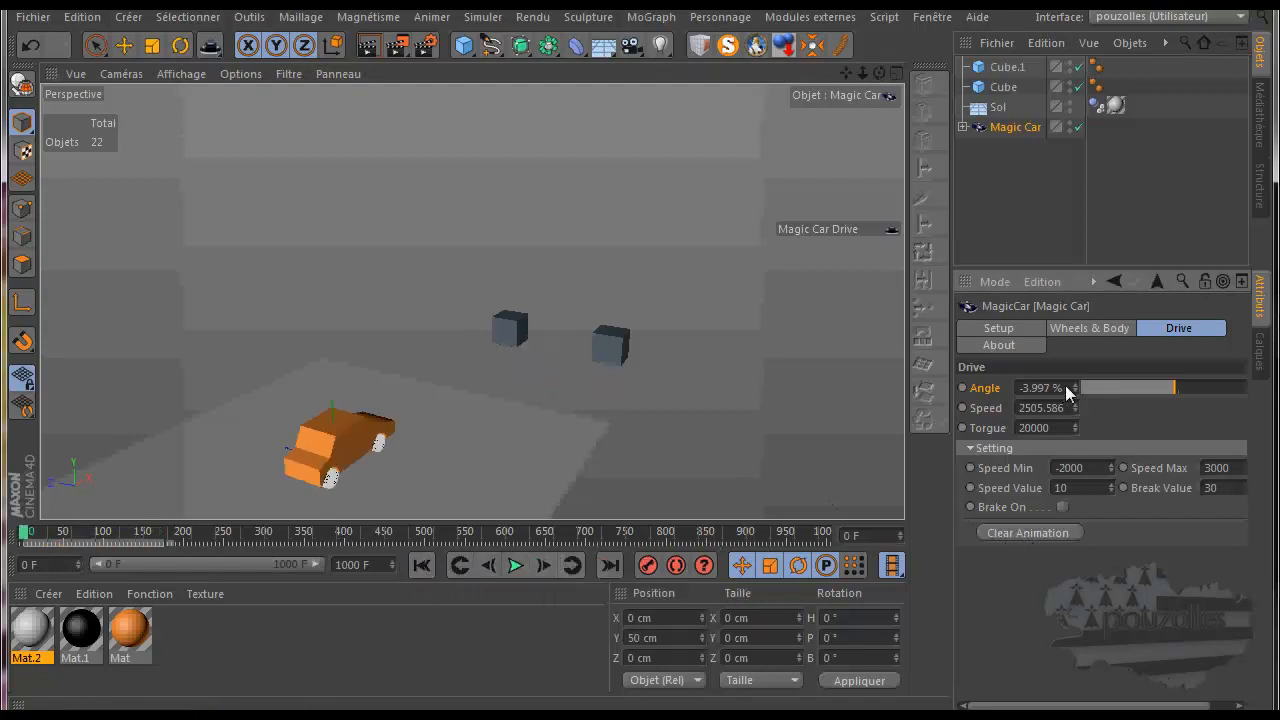
left_click_drag(1066, 391, 1018, 392)
type("0")
left_click_drag(1068, 412, 1026, 404)
type("0")
key("Return")
- Record a longer drive around the cubes up to frame 457 and rewind to frame 0
left_click(516, 564)
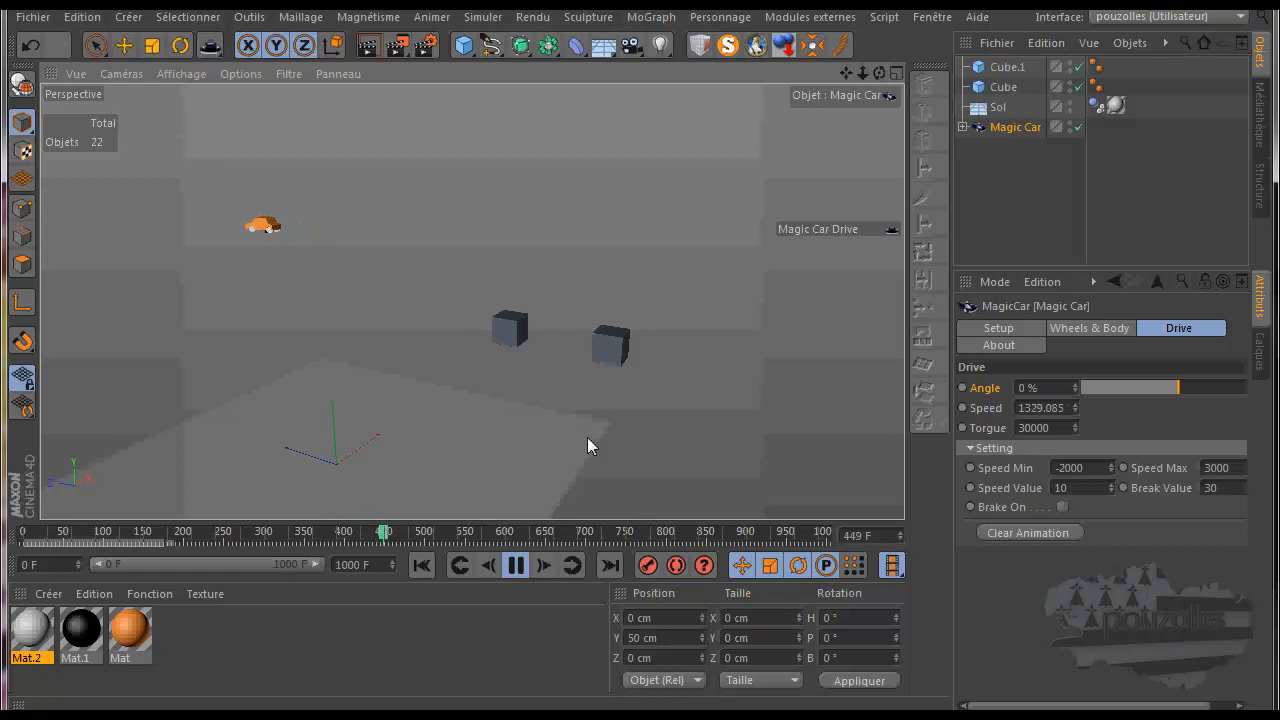
key("F8")
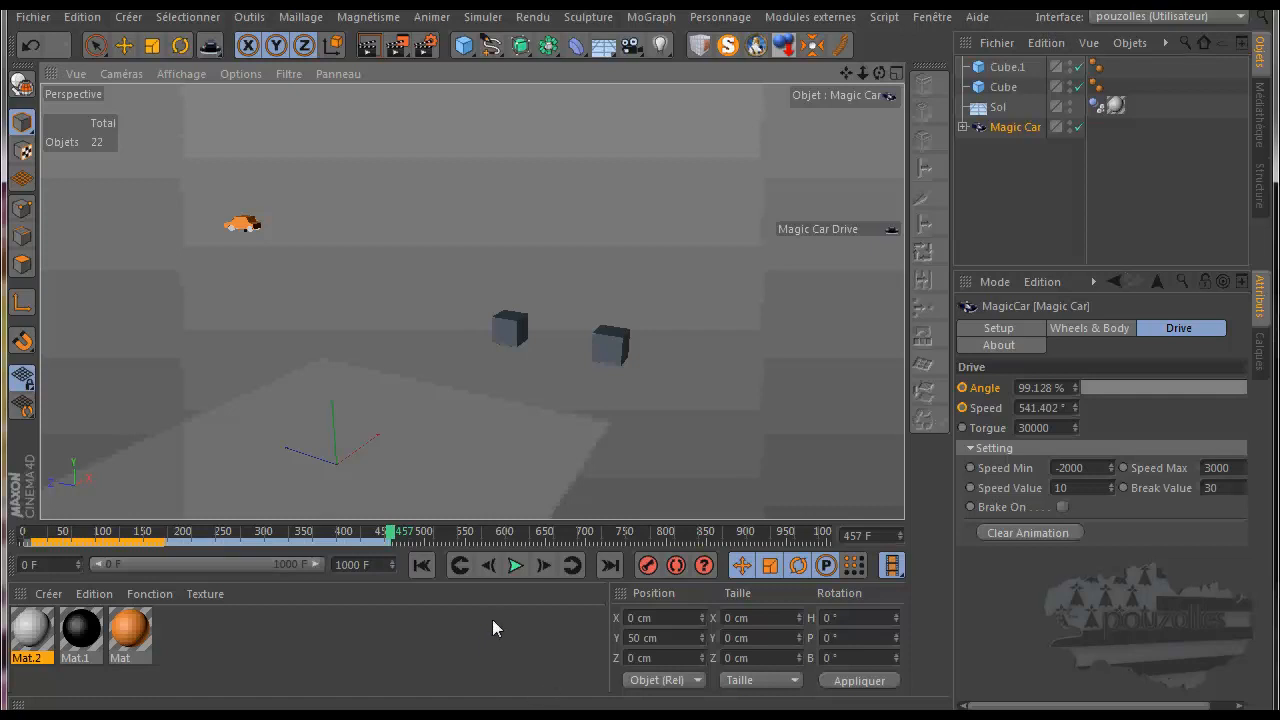
left_click(421, 565)
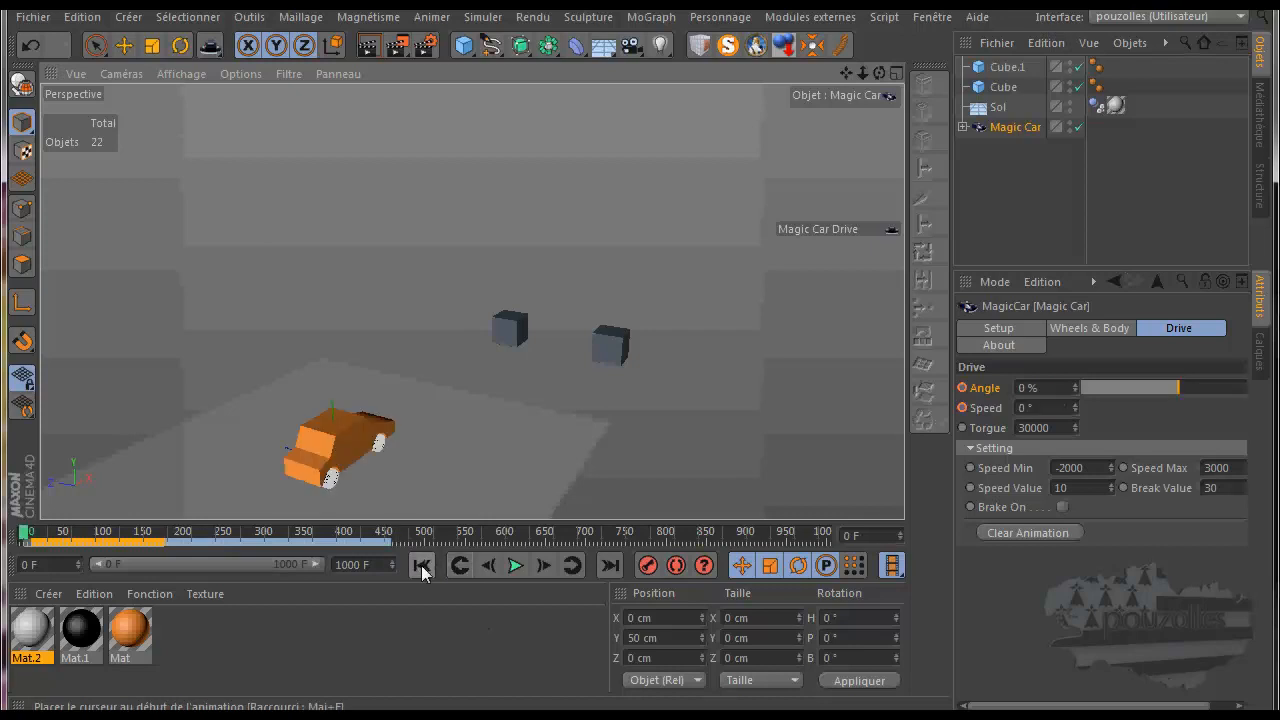
- Play back the recorded drive up to about frame 217 and return to the start
left_click(514, 566)
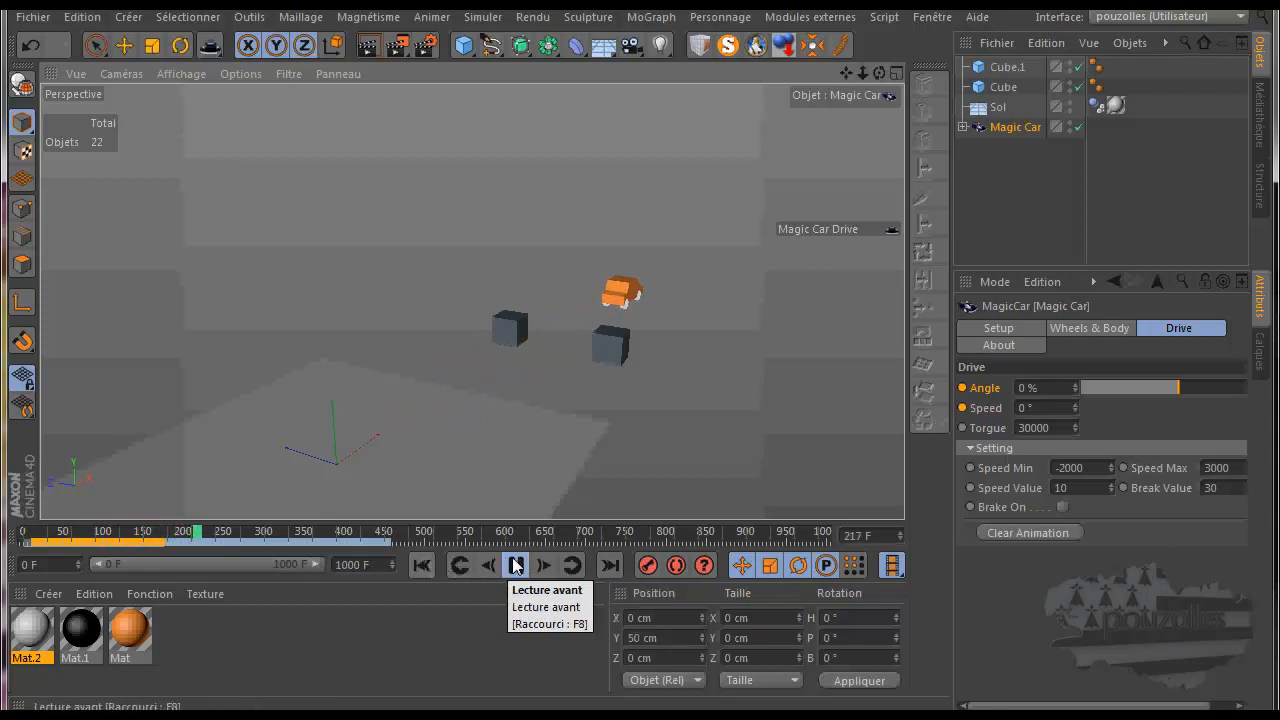
left_click(516, 566)
left_click(428, 567)
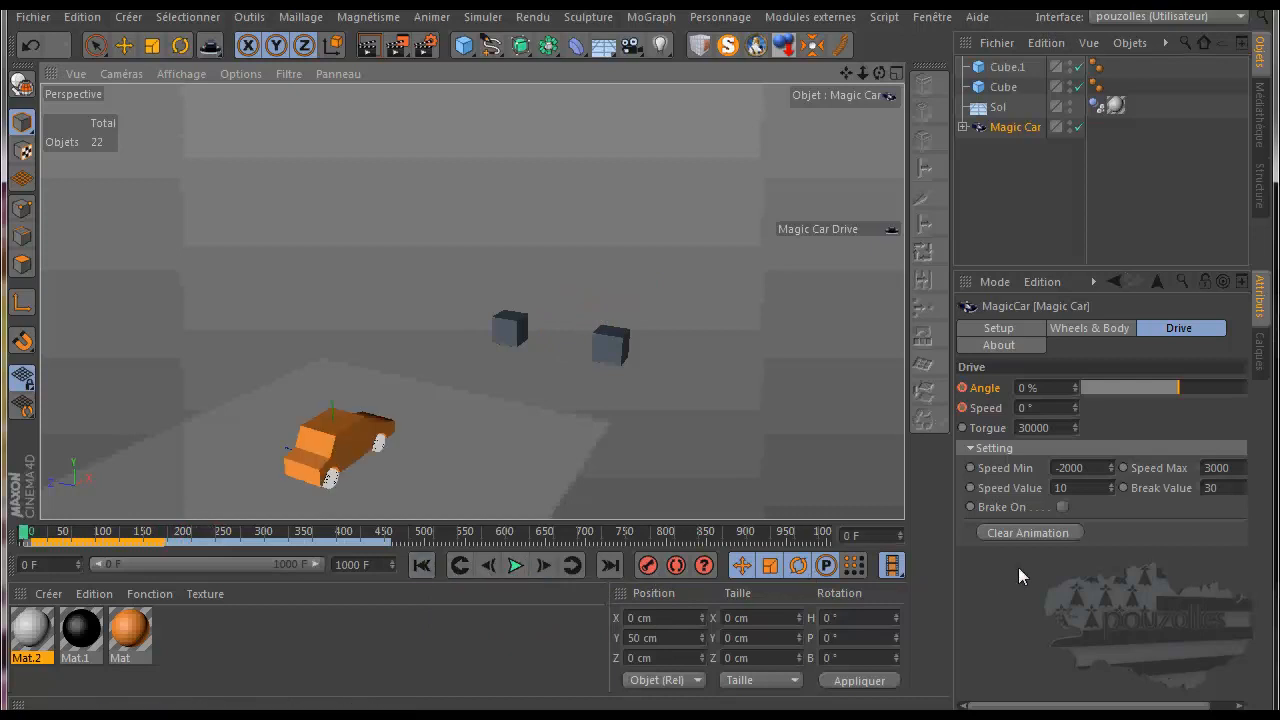
- Clear the Magic Car's recorded animation and, with the Move tool active, set its Speed to 3000
left_click(1033, 534)
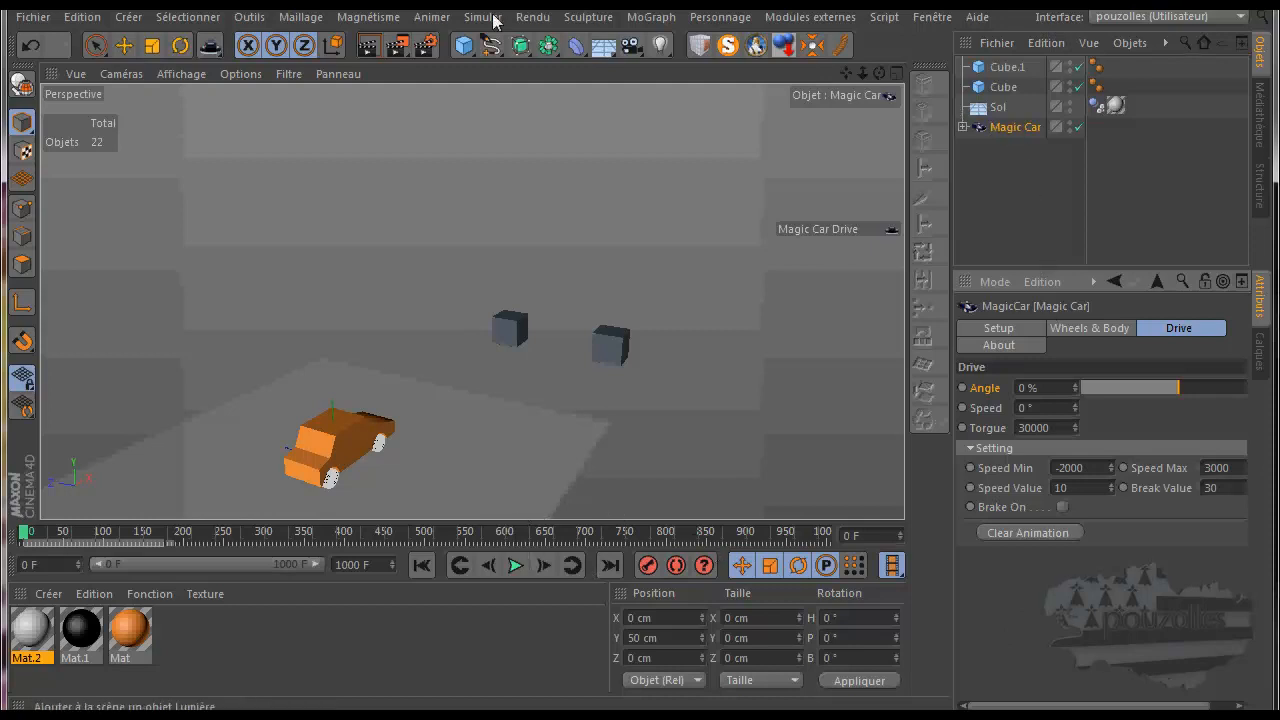
left_click(125, 44)
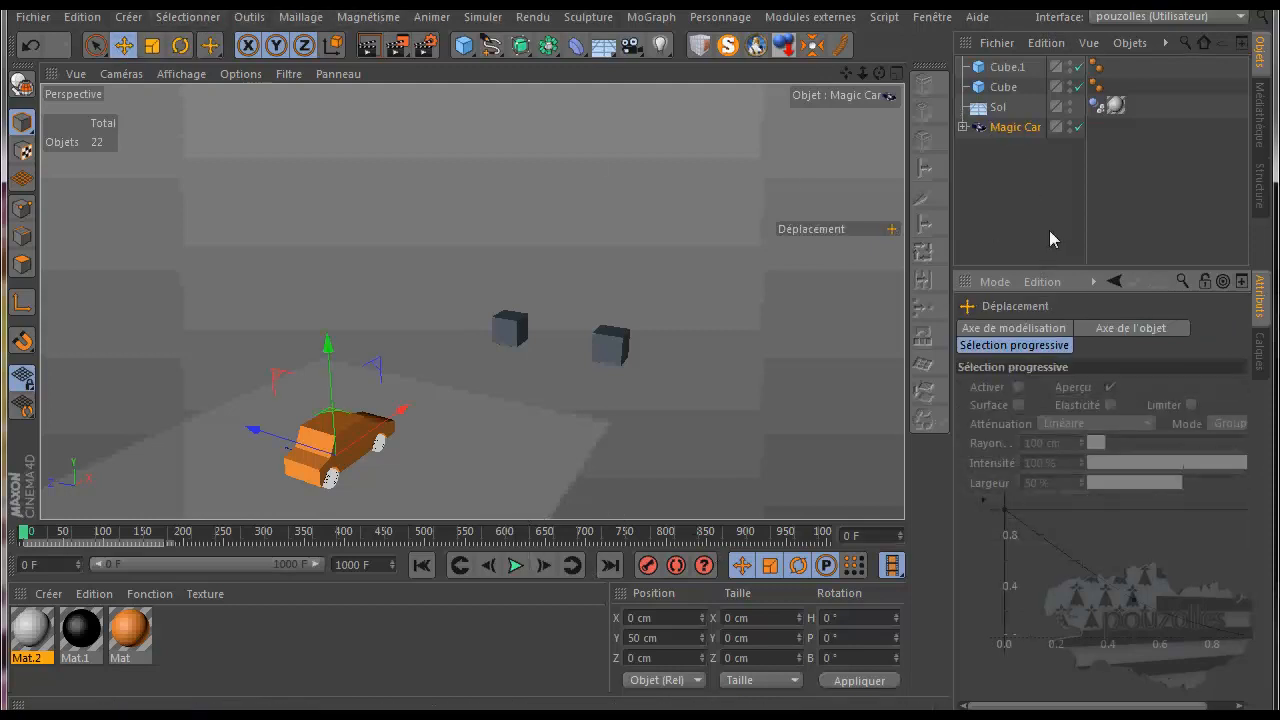
left_click(1008, 127)
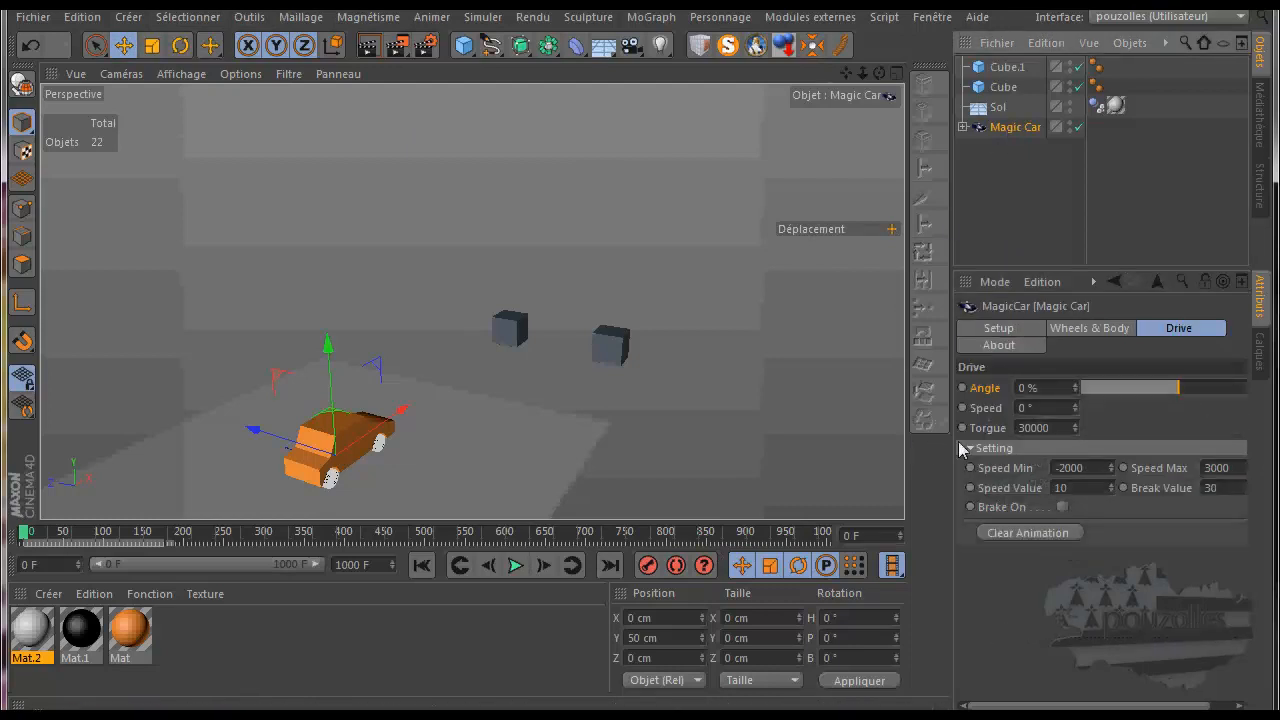
left_click(1039, 404)
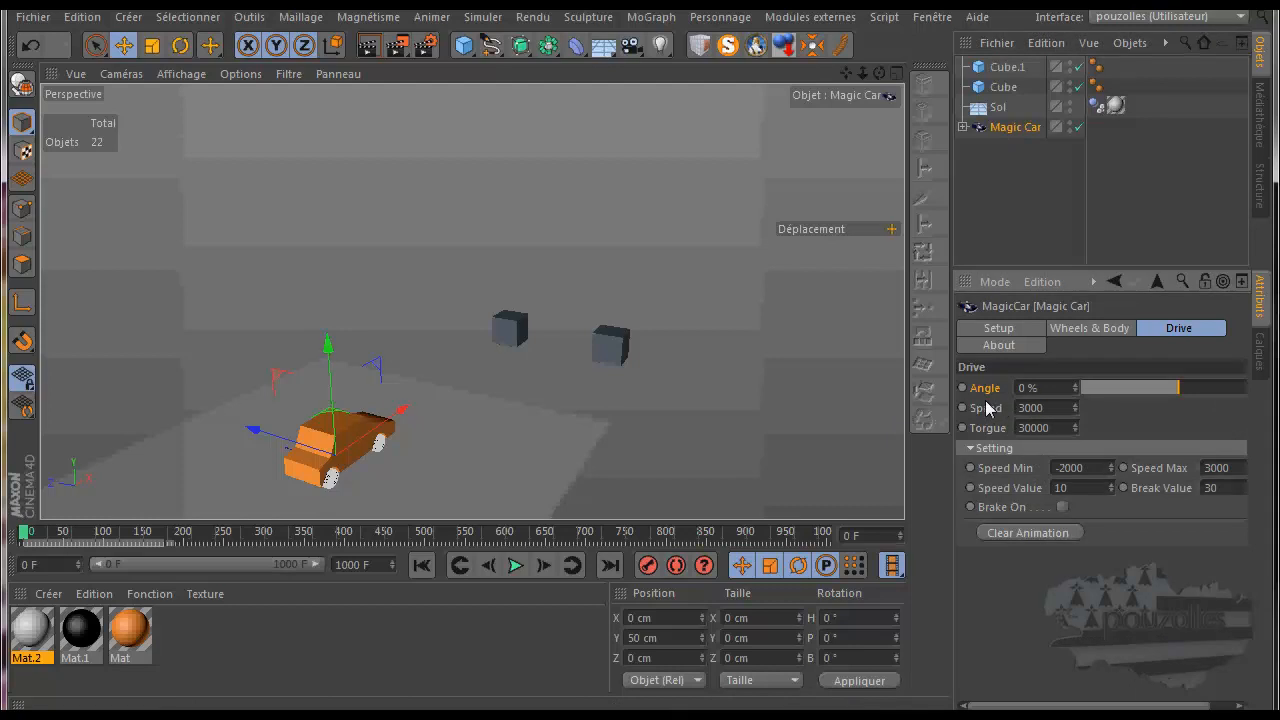
- Play to frame 30 and keyframe the car's Angle at 0 % there and at -37 % on frame 31
left_click(515, 566)
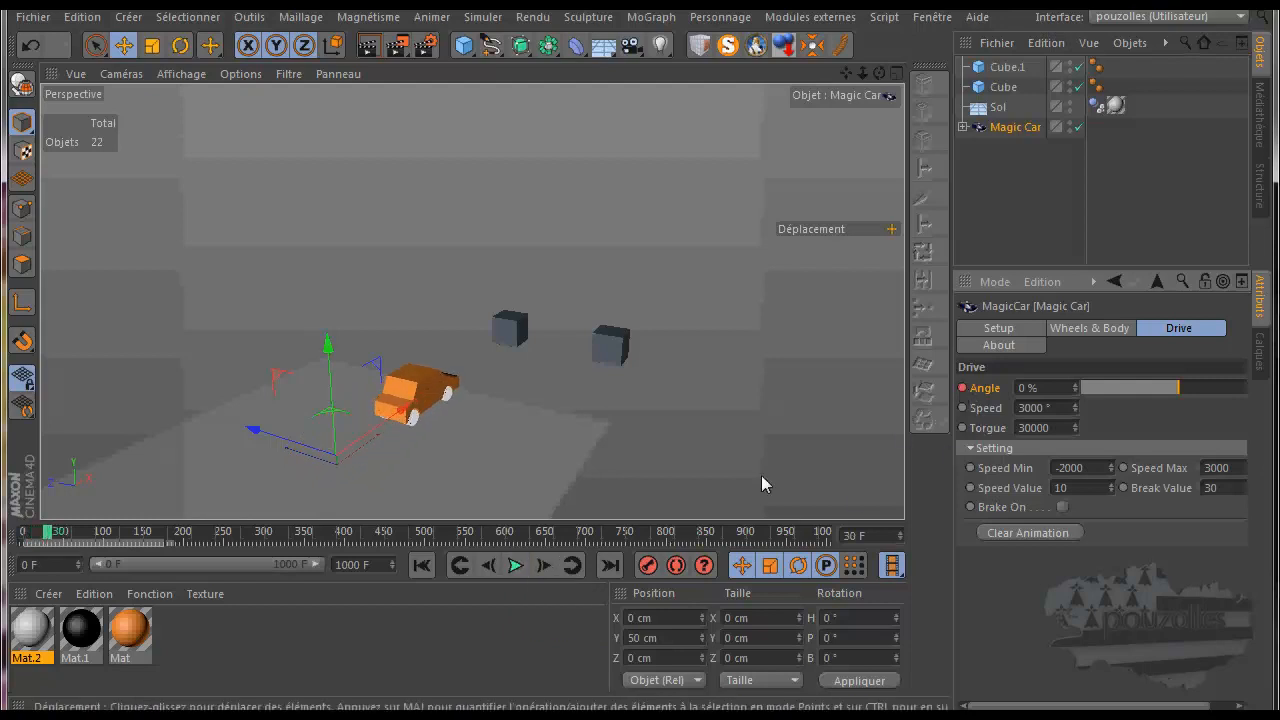
left_click(541, 566)
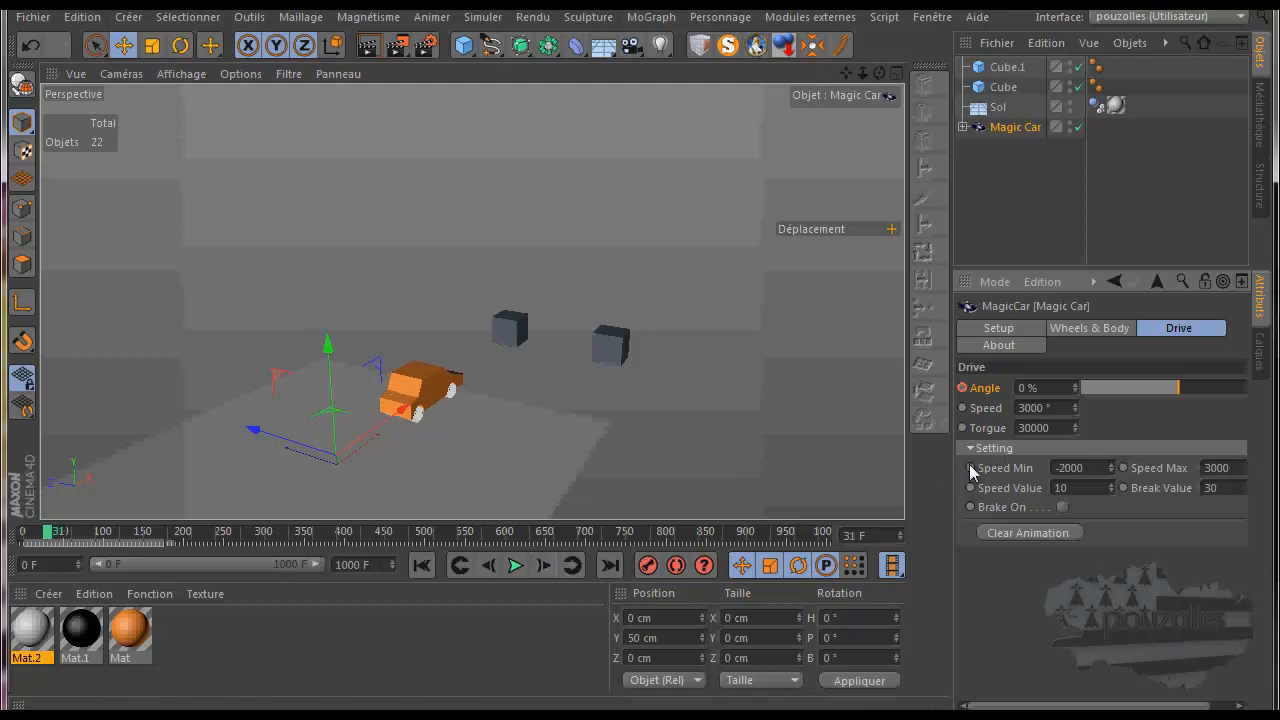
left_click(1142, 388)
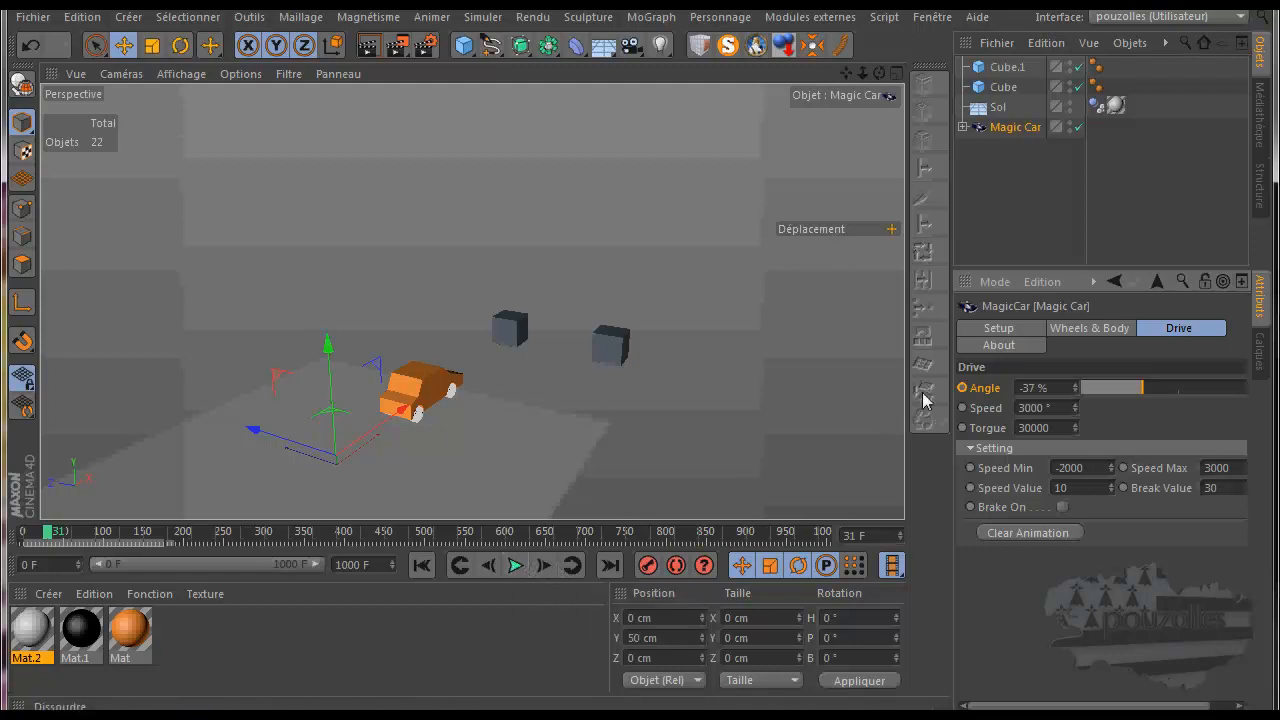
- Advance the simulation frame by frame to frame 52, with the car turning between the cubes
left_click(545, 566)
left_click(545, 566)
left_click(545, 566)
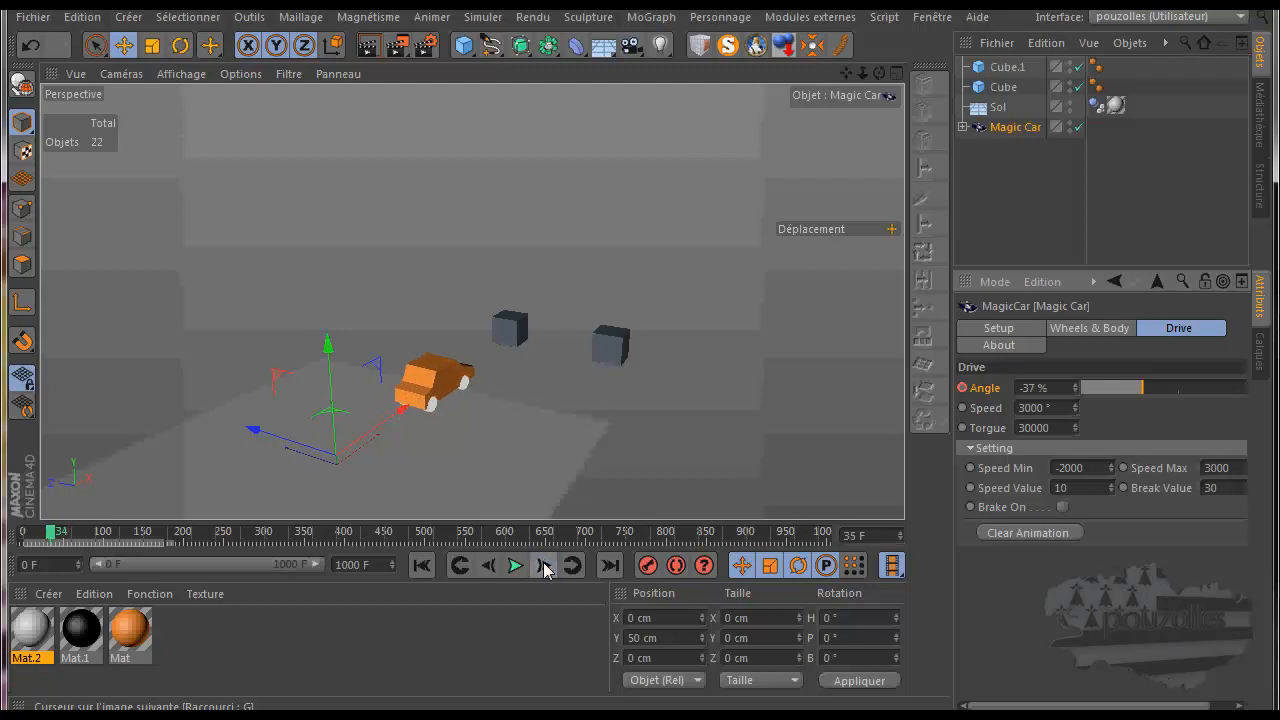
left_click(545, 566)
left_click(545, 566)
left_click(545, 566)
left_click(545, 566)
left_click(545, 566)
left_click(545, 566)
left_click(545, 566)
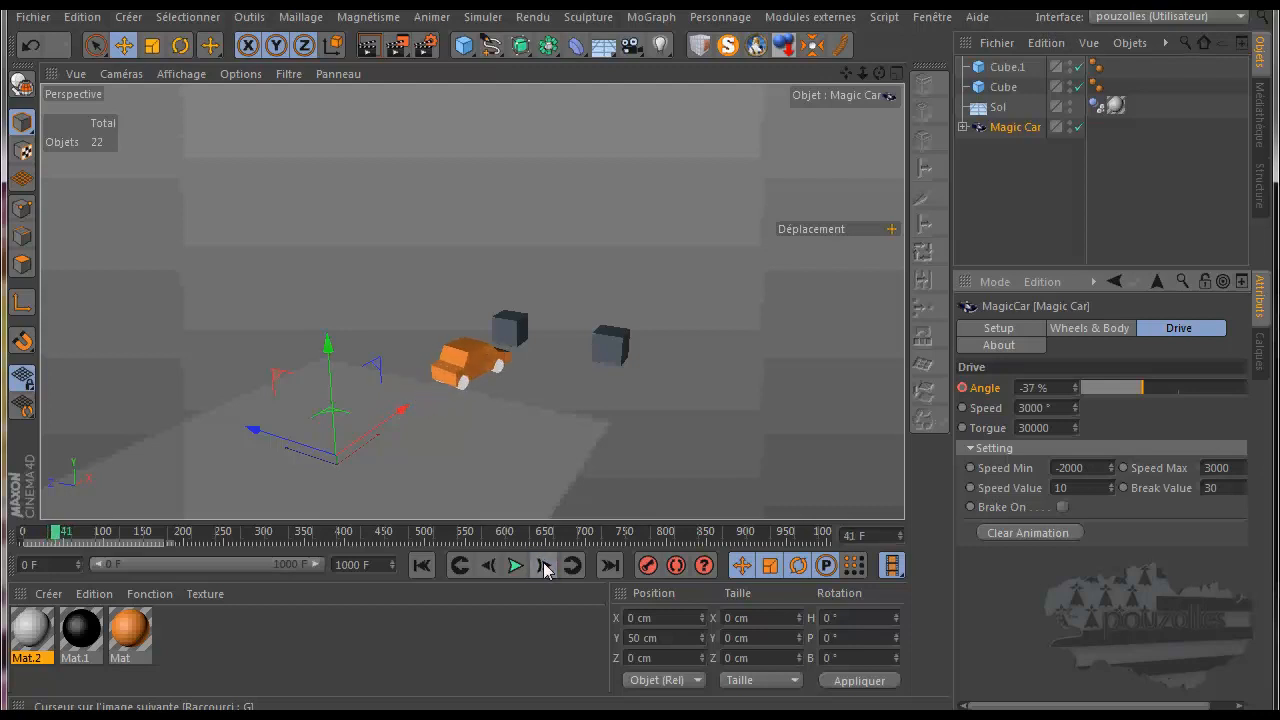
left_click(545, 566)
left_click(545, 566)
left_click(545, 566)
left_click(545, 566)
left_click(545, 566)
left_click(545, 566)
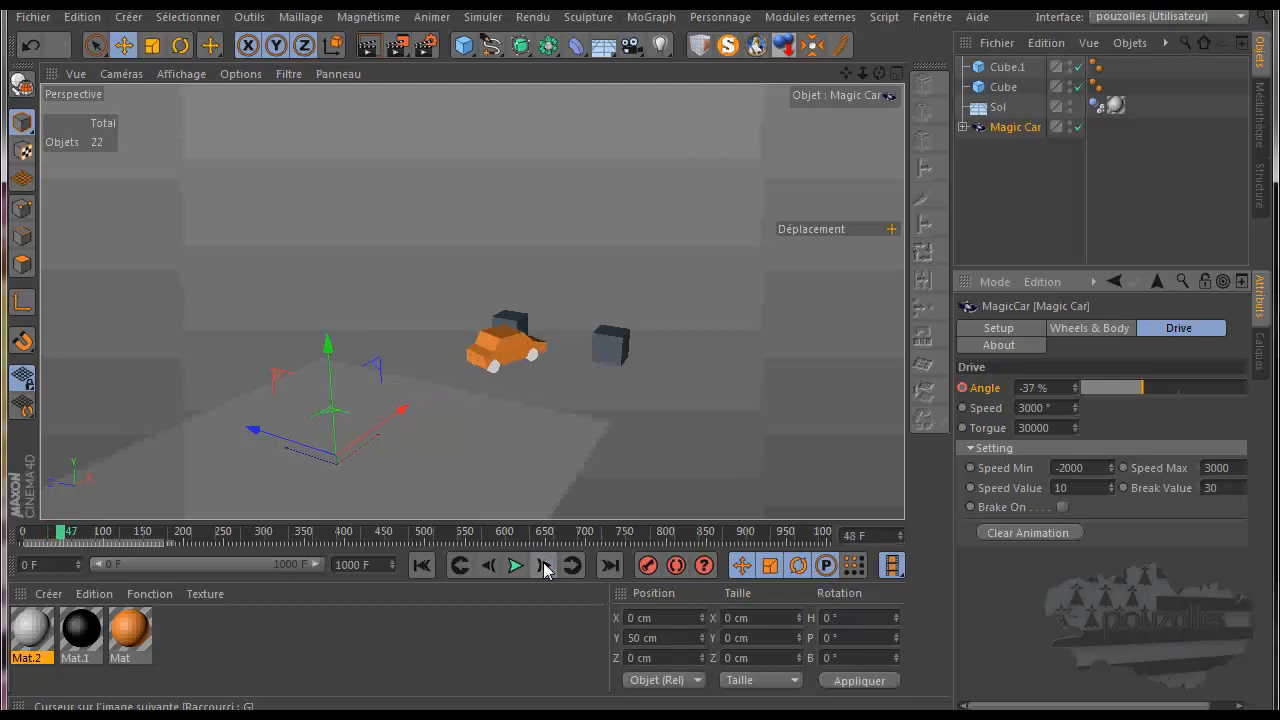
left_click(545, 566)
left_click(545, 566)
left_click(545, 566)
left_click(545, 566)
left_click(545, 566)
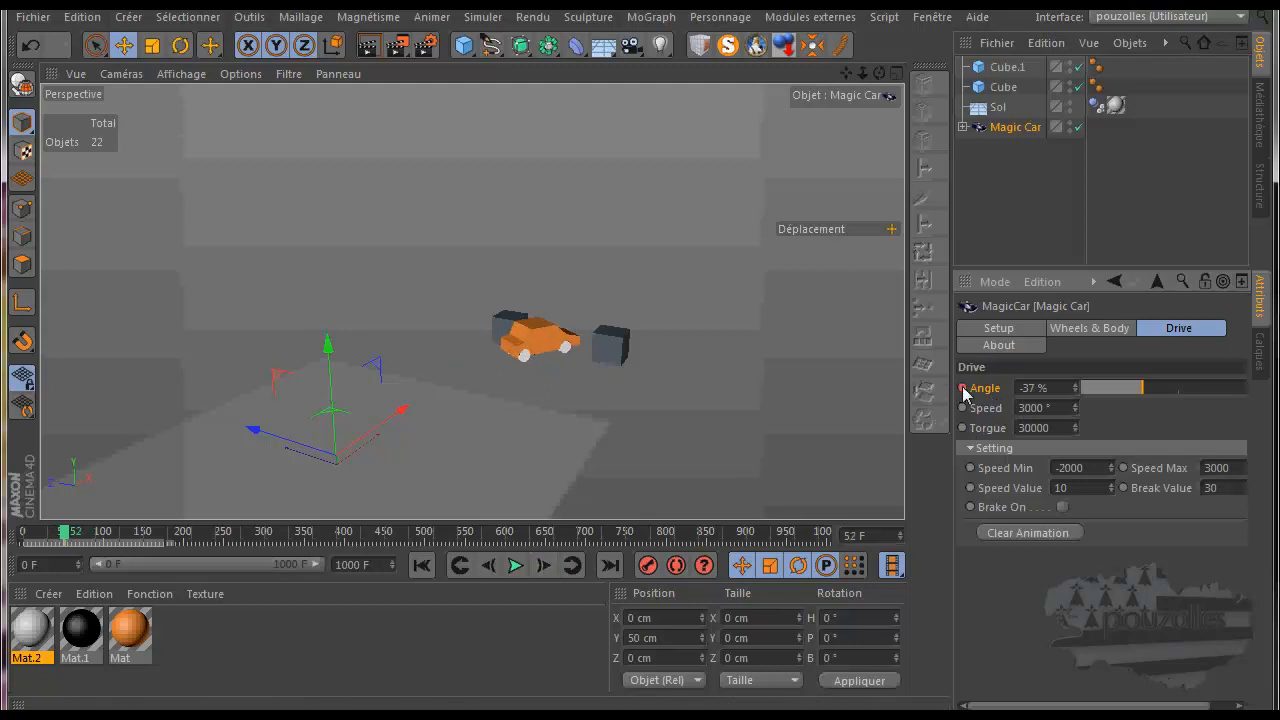
- Advance to frame 53 and keyframe the Magic Car's Angle at 26 % there
left_click(1199, 387)
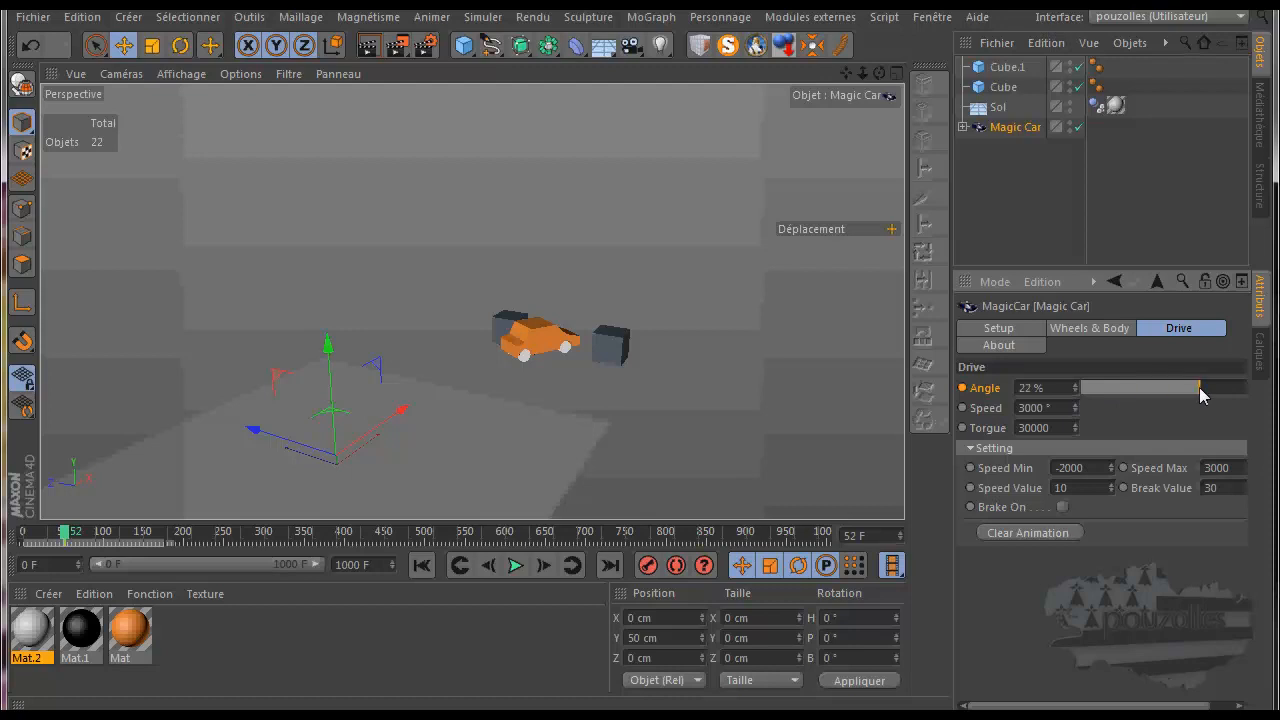
left_click(962, 388)
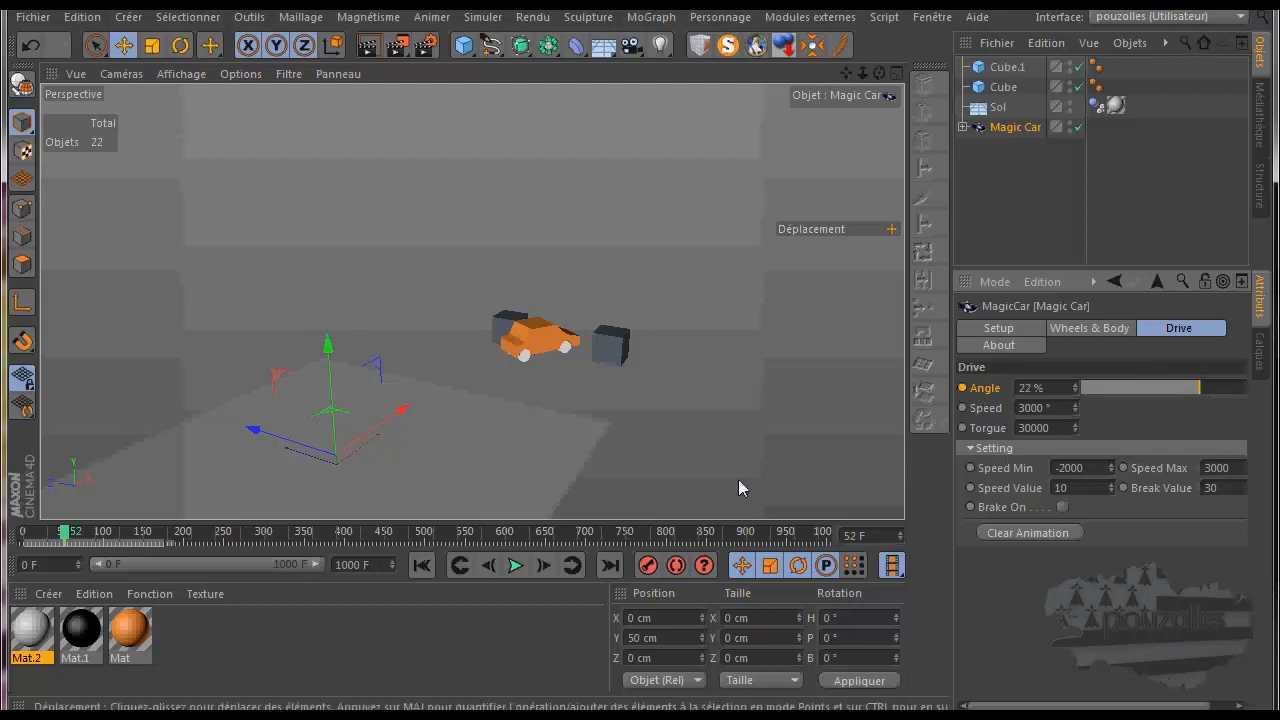
left_click(543, 566)
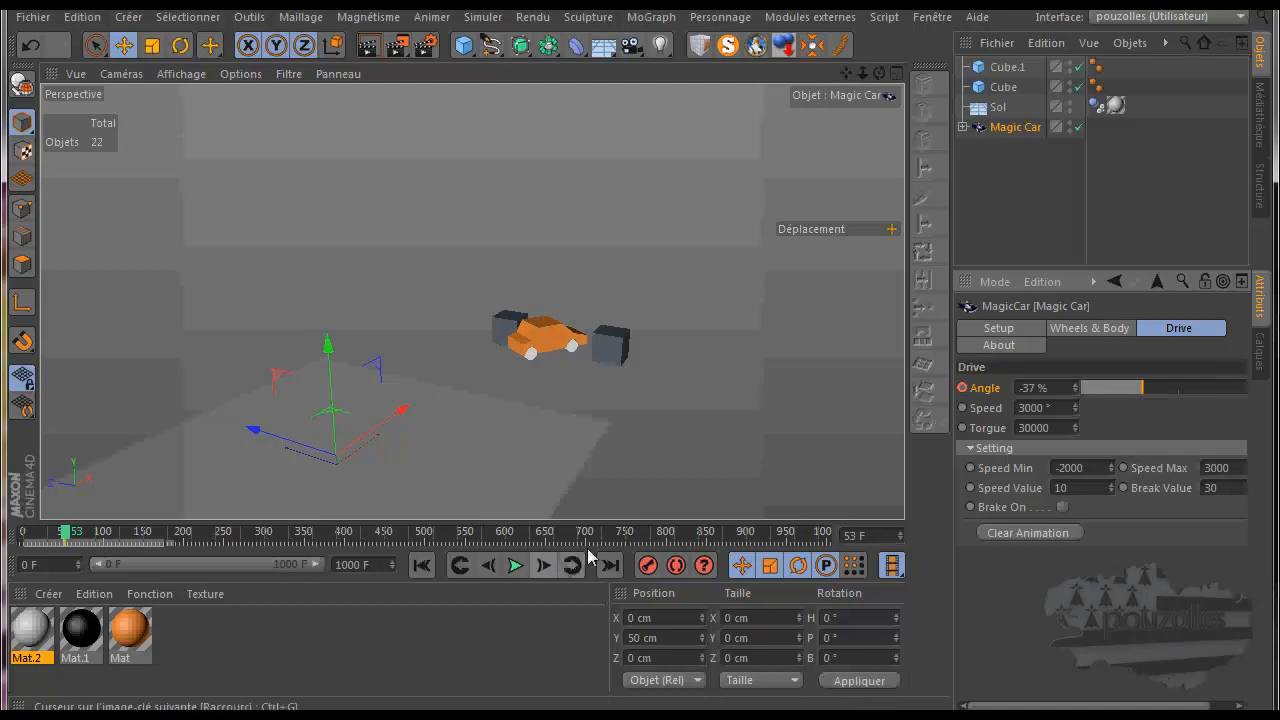
left_click_drag(1075, 383, 1203, 385)
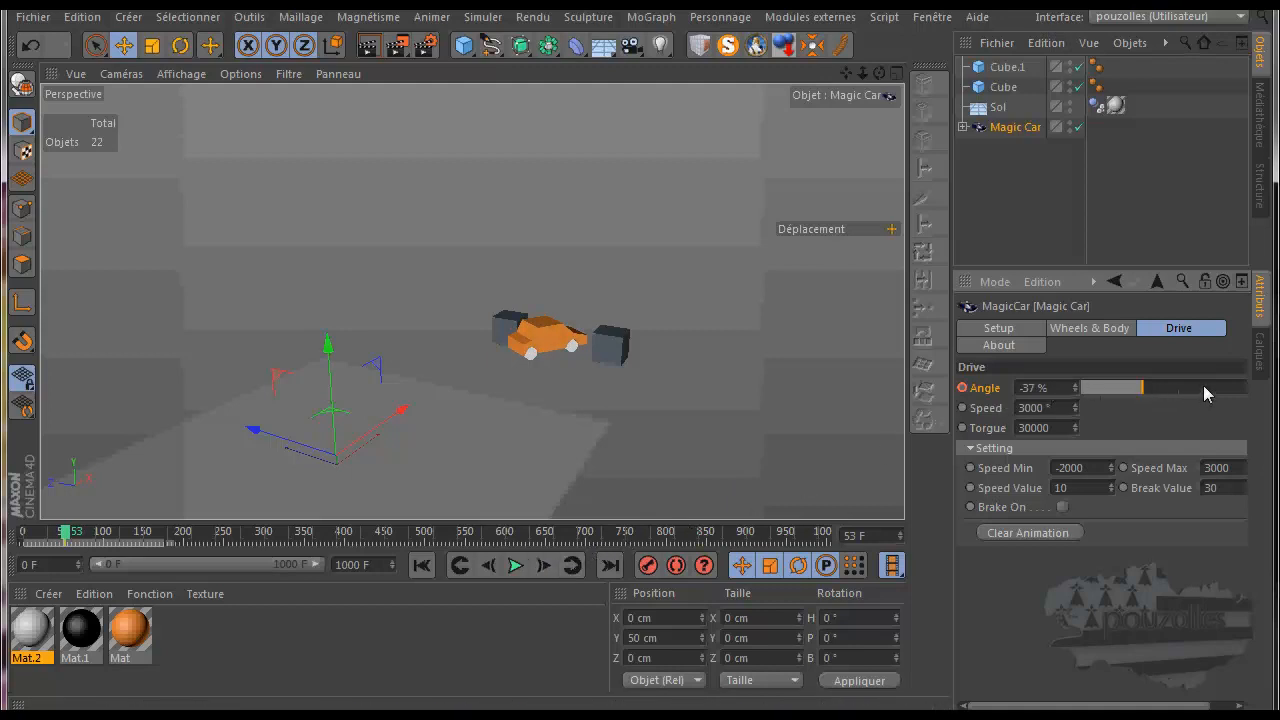
left_click(963, 389)
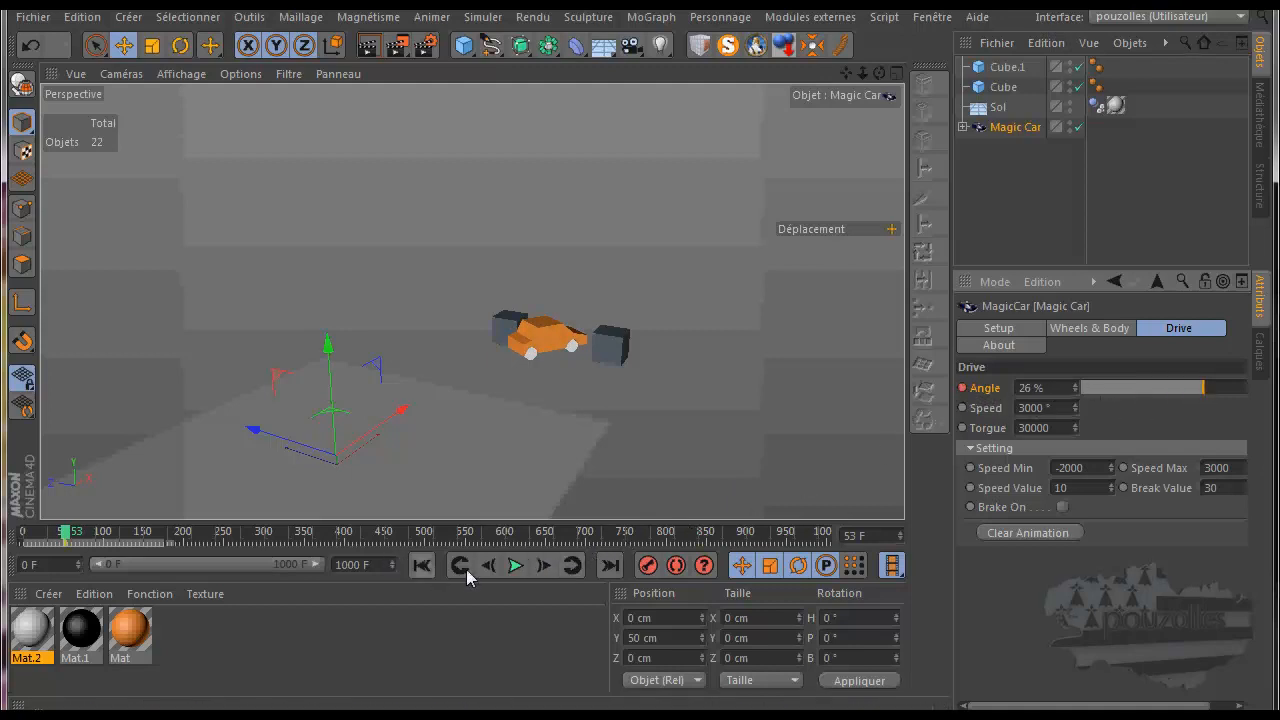
- Advance the simulation frame by frame to frame 82, with the car passing behind the second cube
left_click(543, 566)
left_click(543, 566)
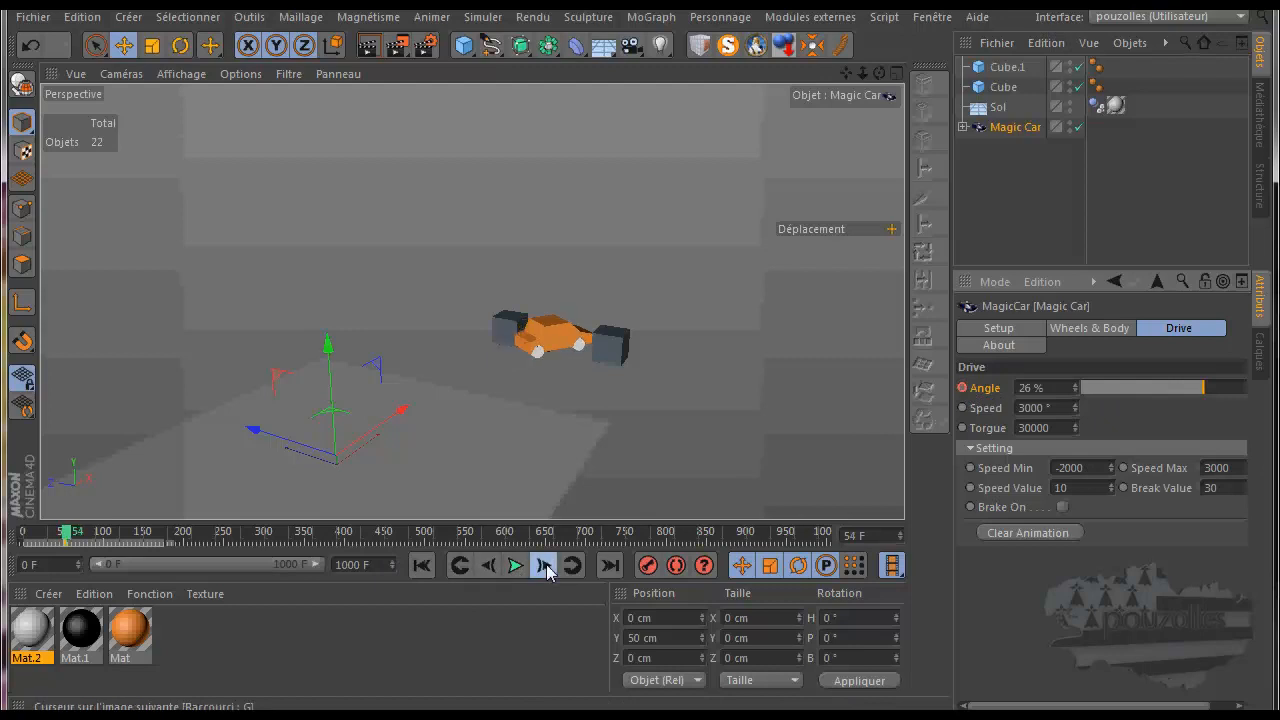
left_click(544, 566)
left_click(545, 566)
left_click(545, 566)
left_click(545, 566)
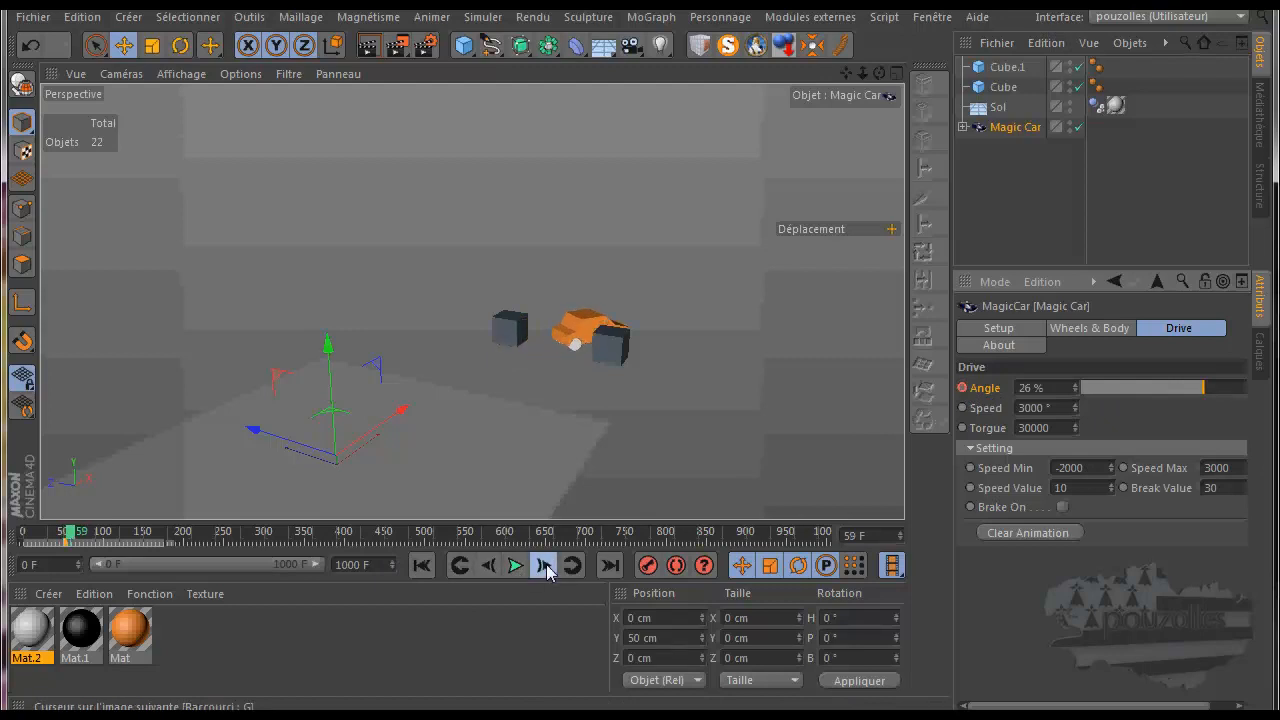
left_click(545, 566)
left_click(545, 566)
left_click(545, 566)
left_click(545, 566)
left_click(545, 566)
left_click(545, 566)
left_click(545, 566)
left_click(545, 566)
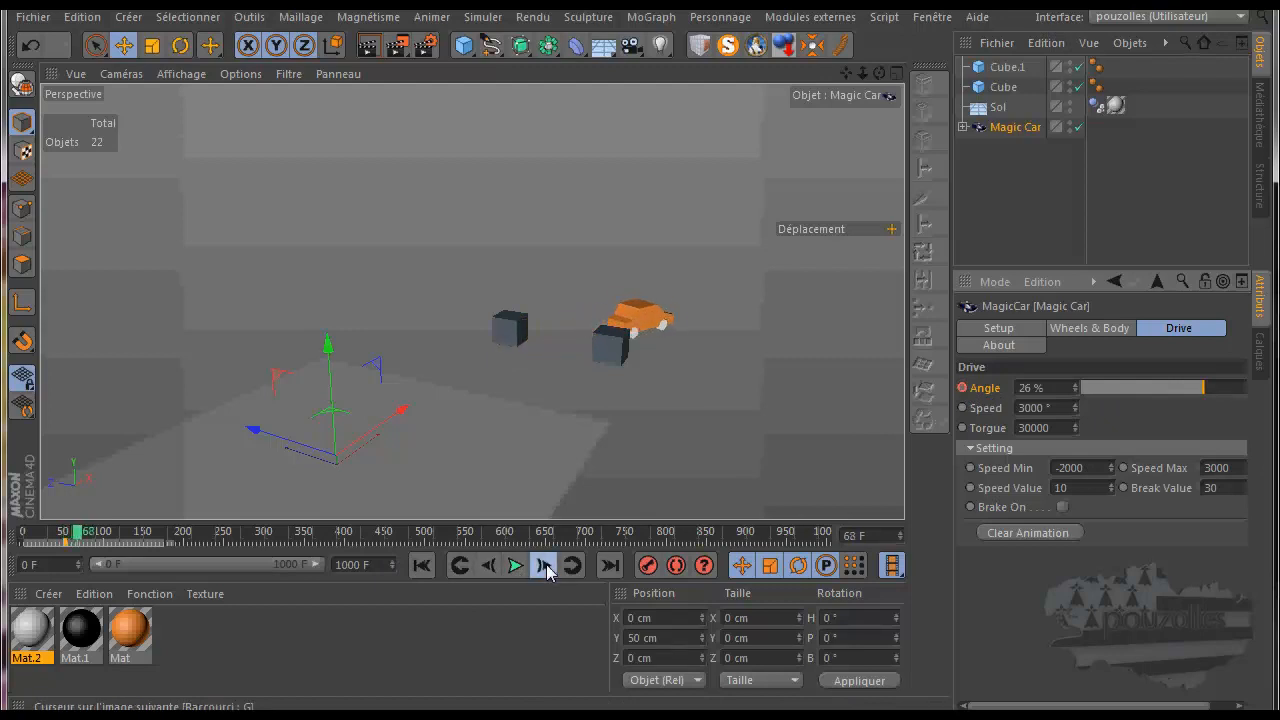
left_click(545, 566)
left_click(545, 566)
left_click(545, 566)
left_click(545, 566)
left_click(545, 566)
left_click(545, 566)
left_click(545, 566)
left_click(545, 566)
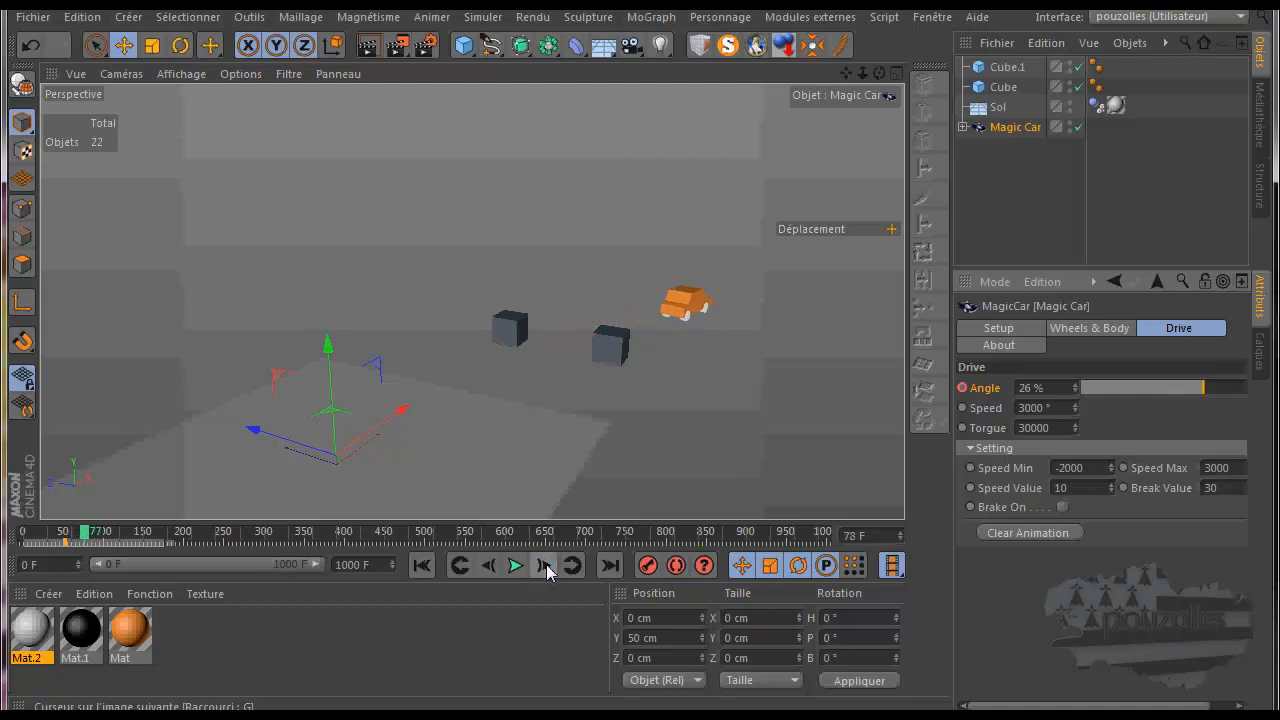
left_click(545, 566)
left_click(545, 566)
left_click(545, 566)
left_click(545, 566)
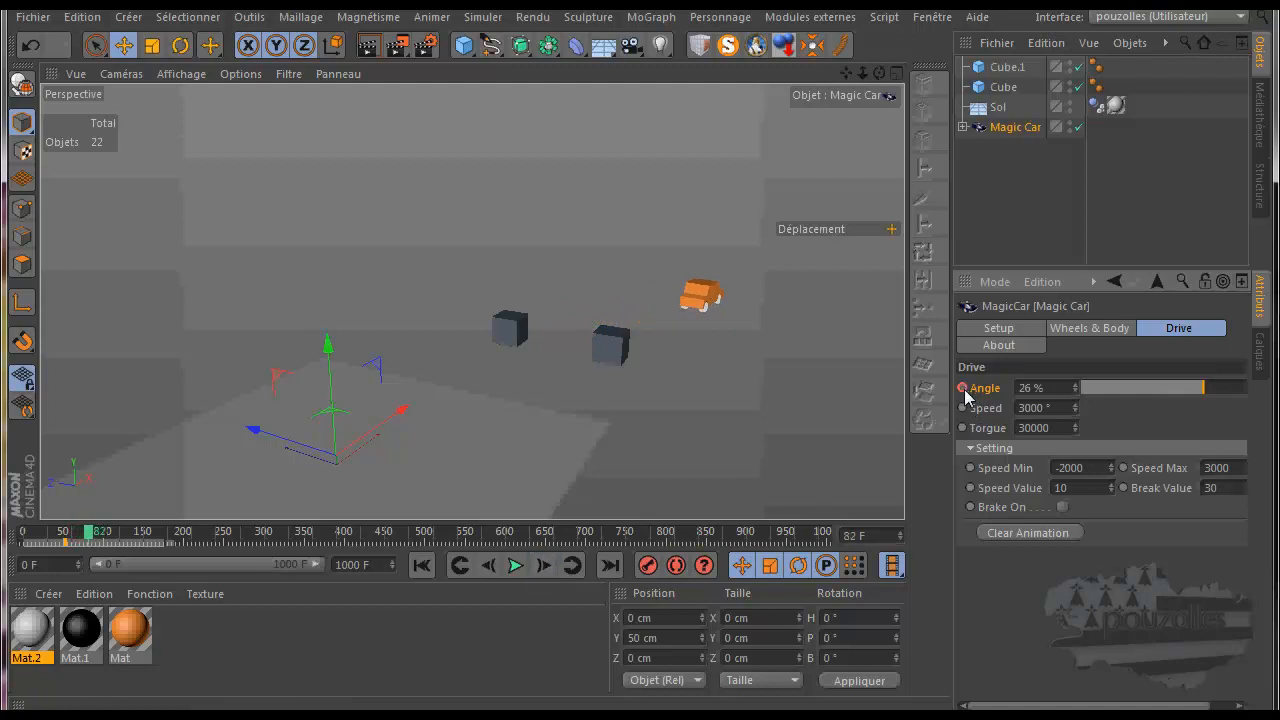
- Advance one frame past frame 82 and keyframe the car's Angle at 100 %
left_click(1246, 391)
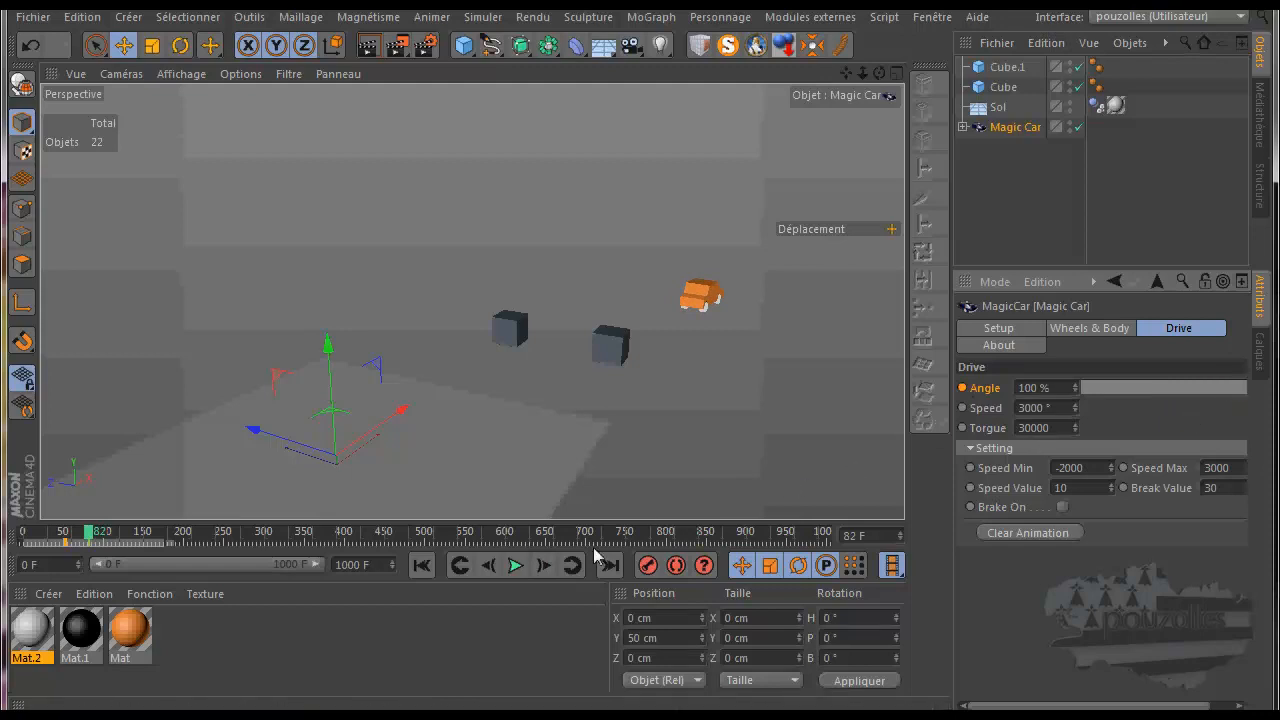
left_click(545, 566)
left_click_drag(1213, 390, 1250, 390)
- Play the simulation to frame 130 and keyframe the car's Angle at 1 % on frame 131
left_click(515, 566)
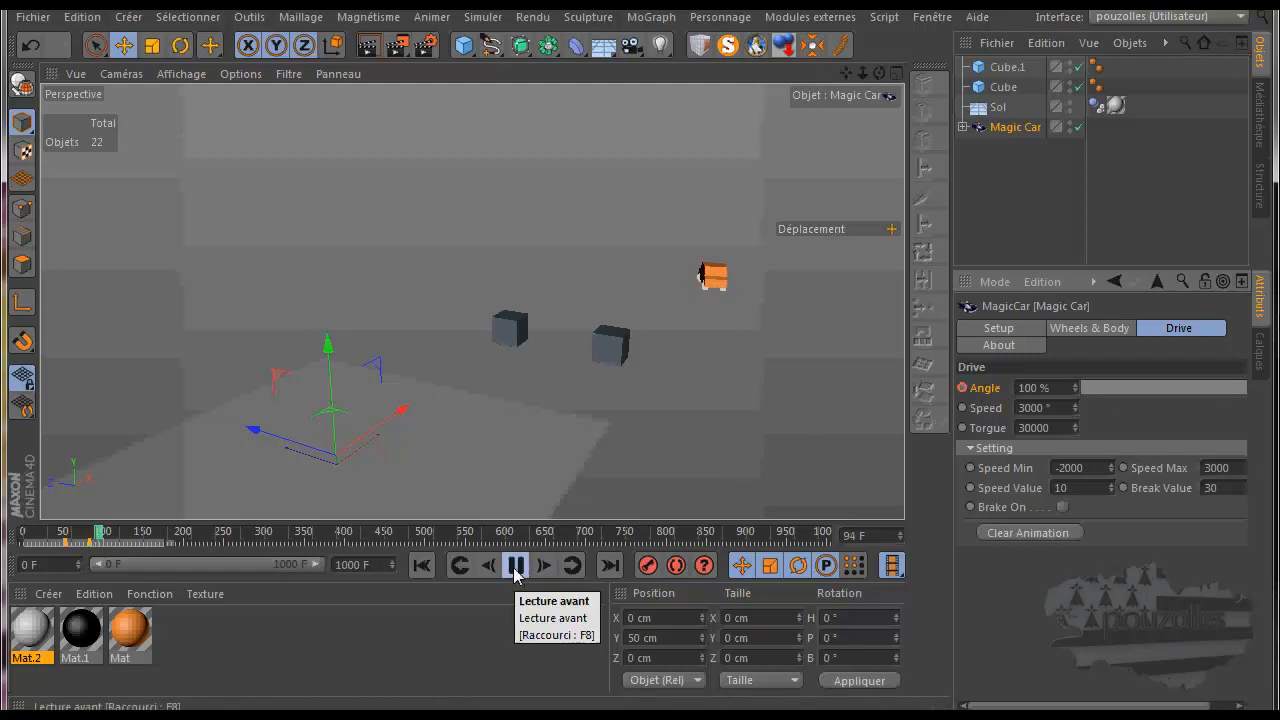
left_click(514, 566)
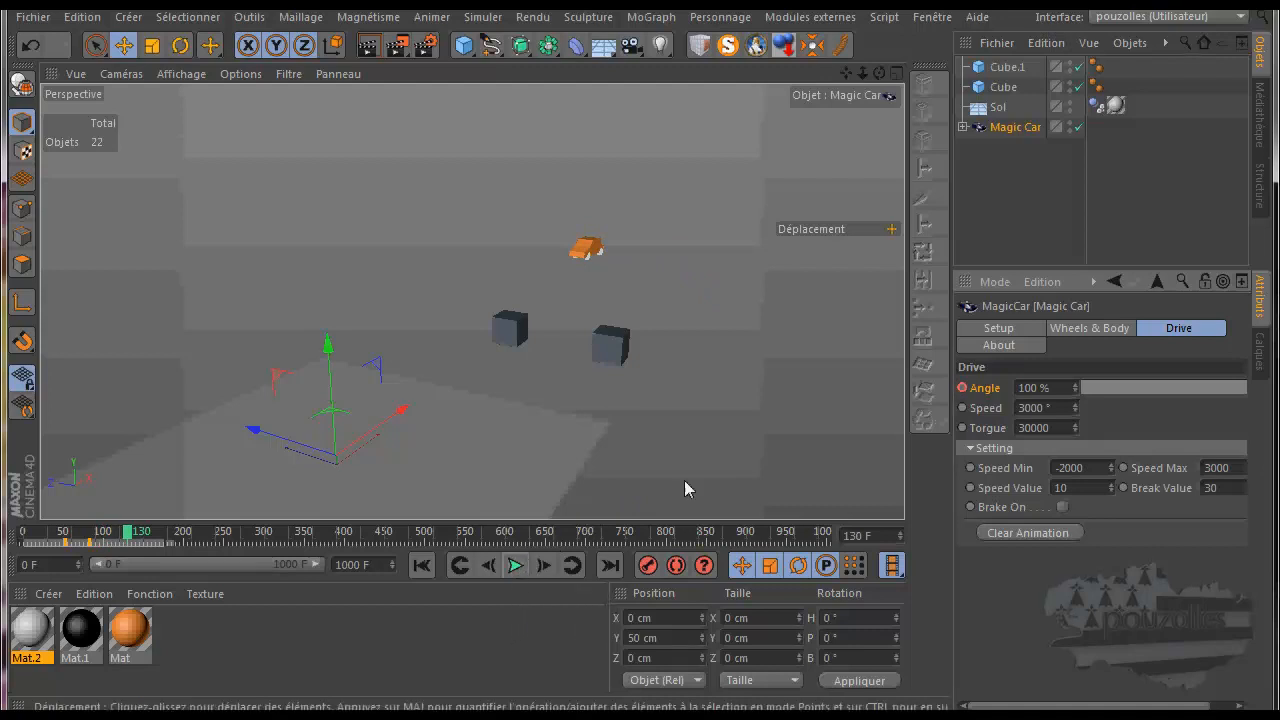
left_click(543, 565)
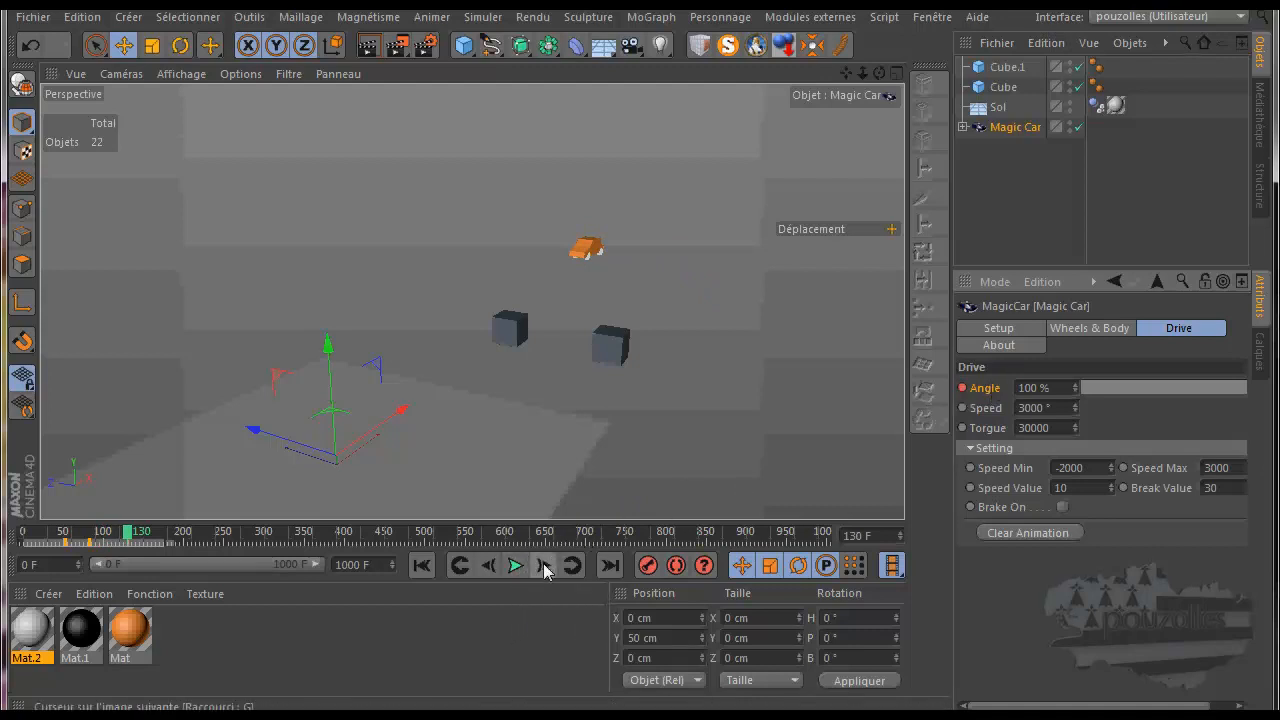
left_click(1180, 393)
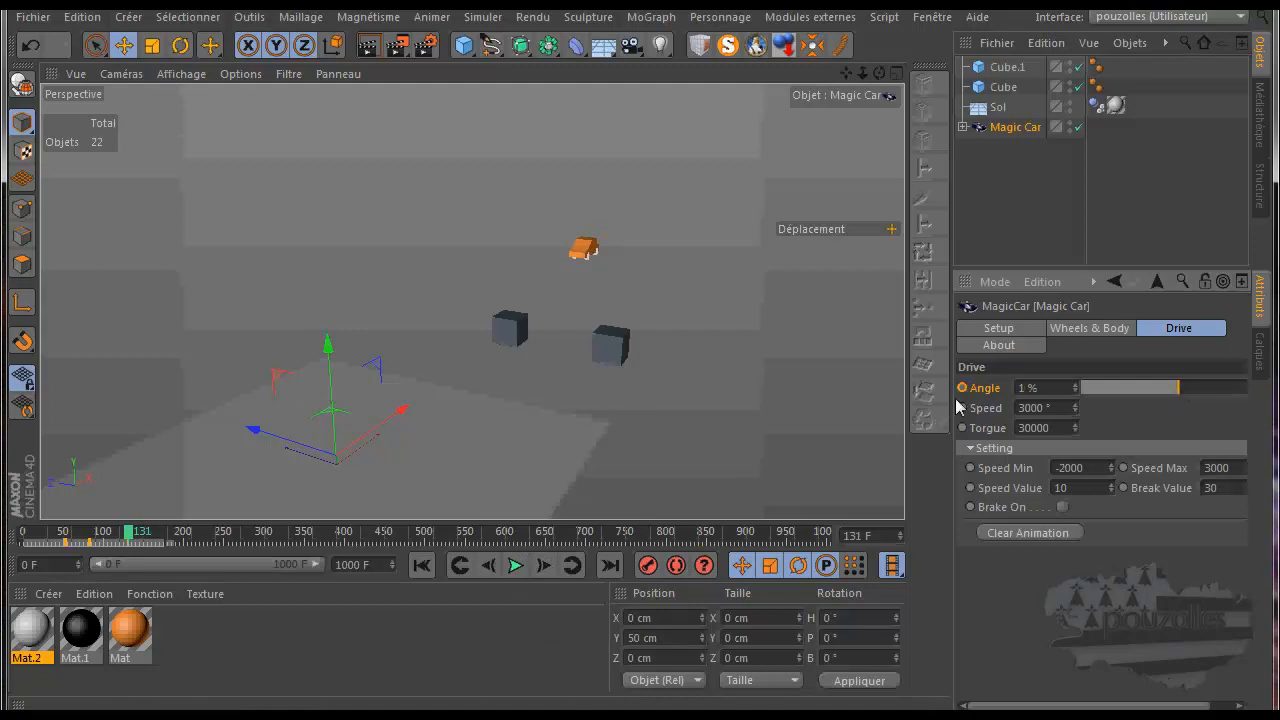
- Play the simulation on to about frame 197 and return to the start of the timeline
left_click(515, 566)
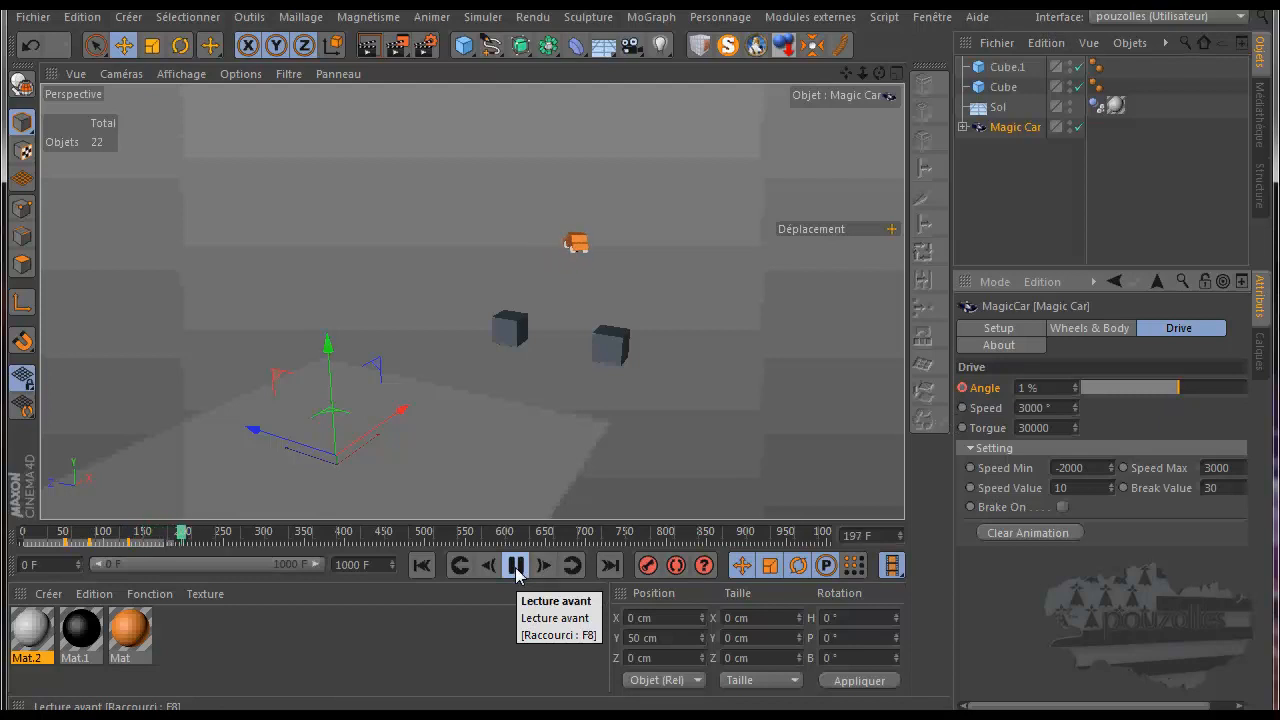
left_click(516, 566)
left_click(420, 566)
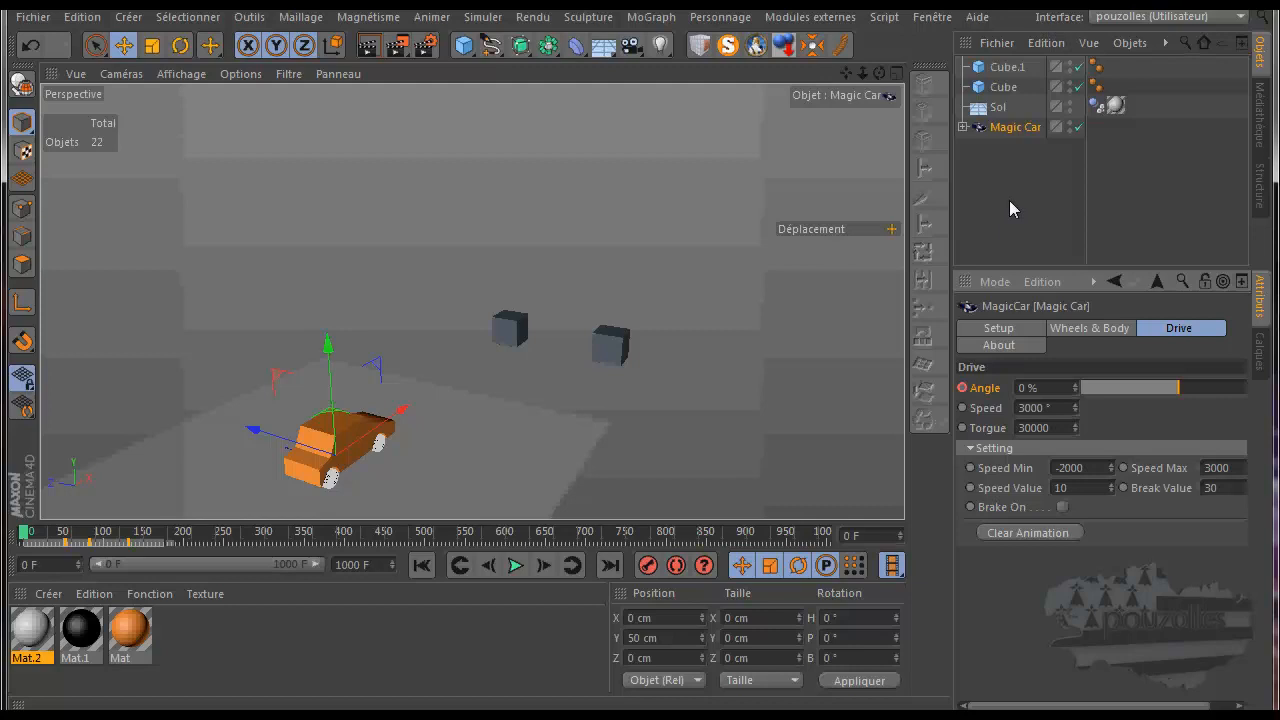
- Expand the Magic Car hierarchy and select the dynamics body tags of all four wheel pivots together
left_click(962, 127)
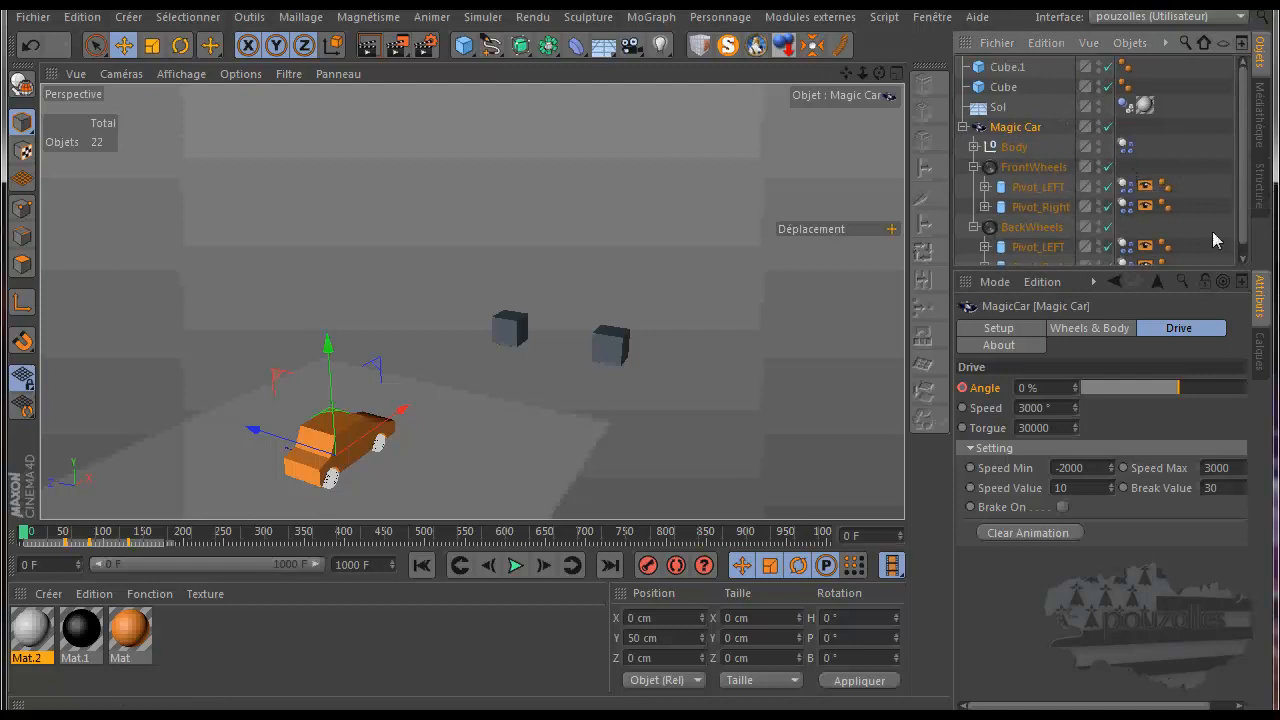
left_click_drag(1195, 270, 1195, 356)
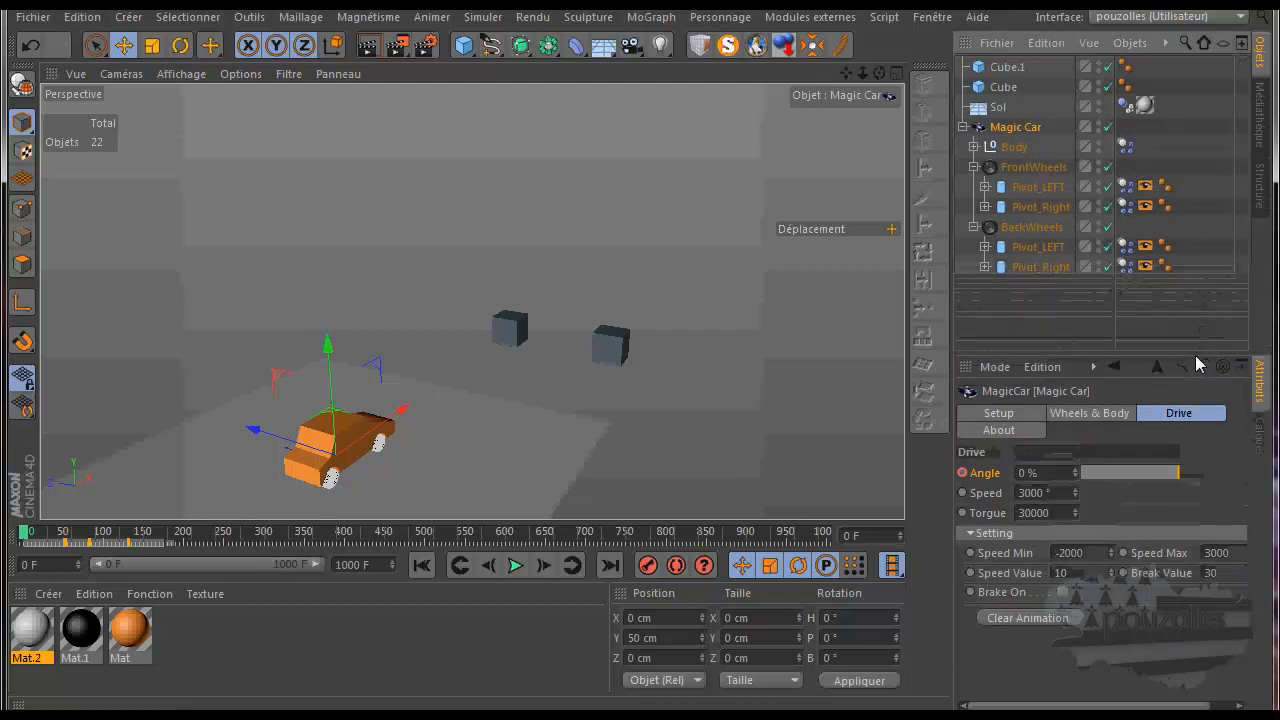
left_click_drag(1127, 175, 1127, 294)
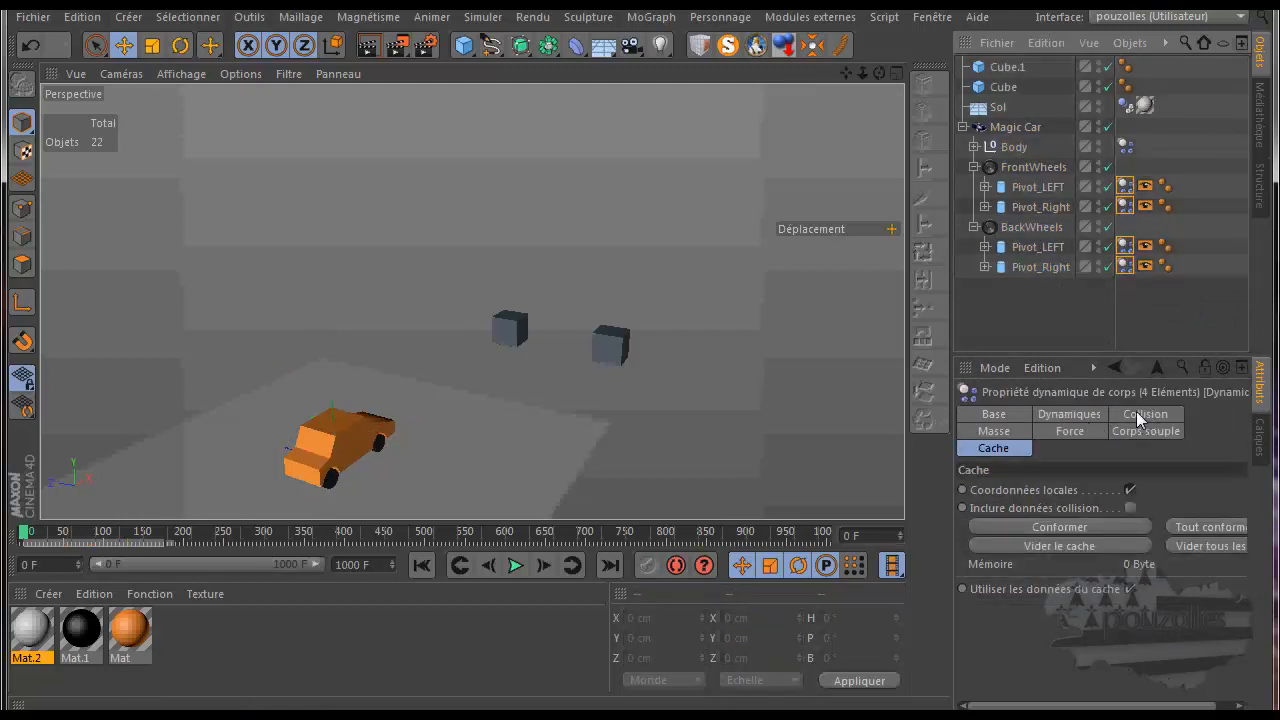
- Examine the wheel tags' Dynamiques, Masse, Force, Corps souple and Cache settings
left_click(1078, 416)
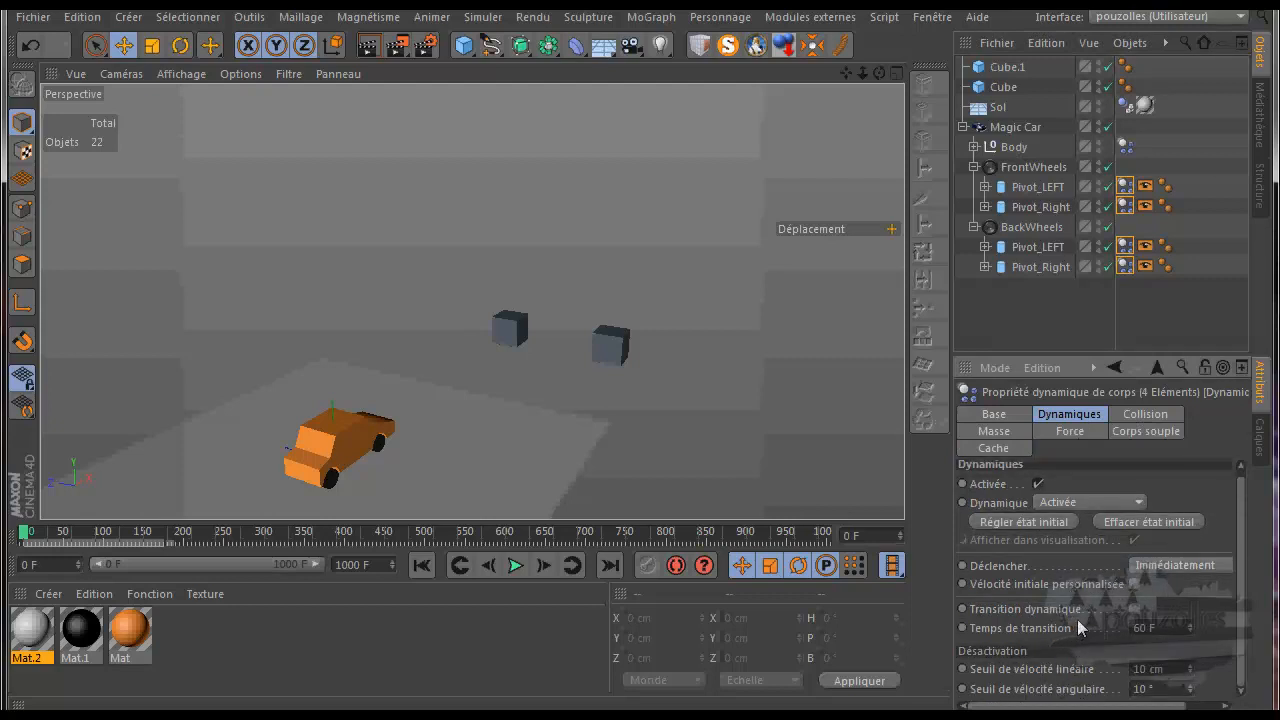
scroll(1092, 598, "up", 1)
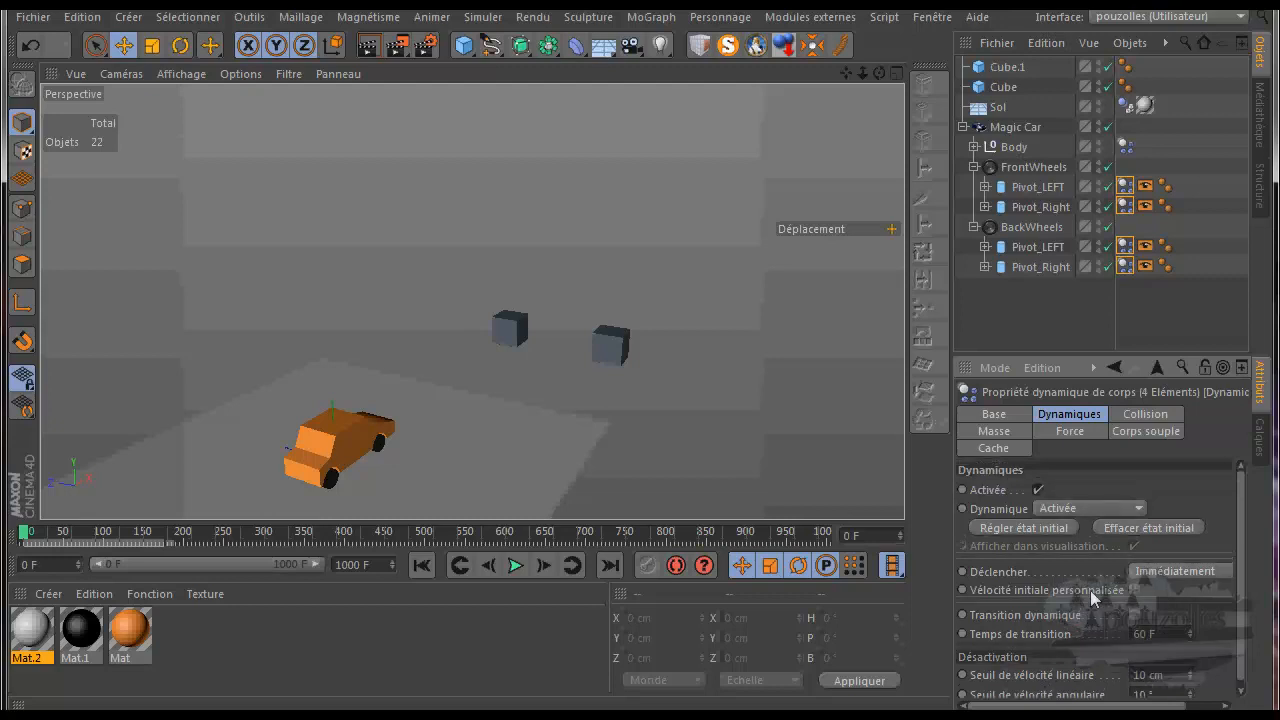
left_click(1011, 430)
left_click(1074, 432)
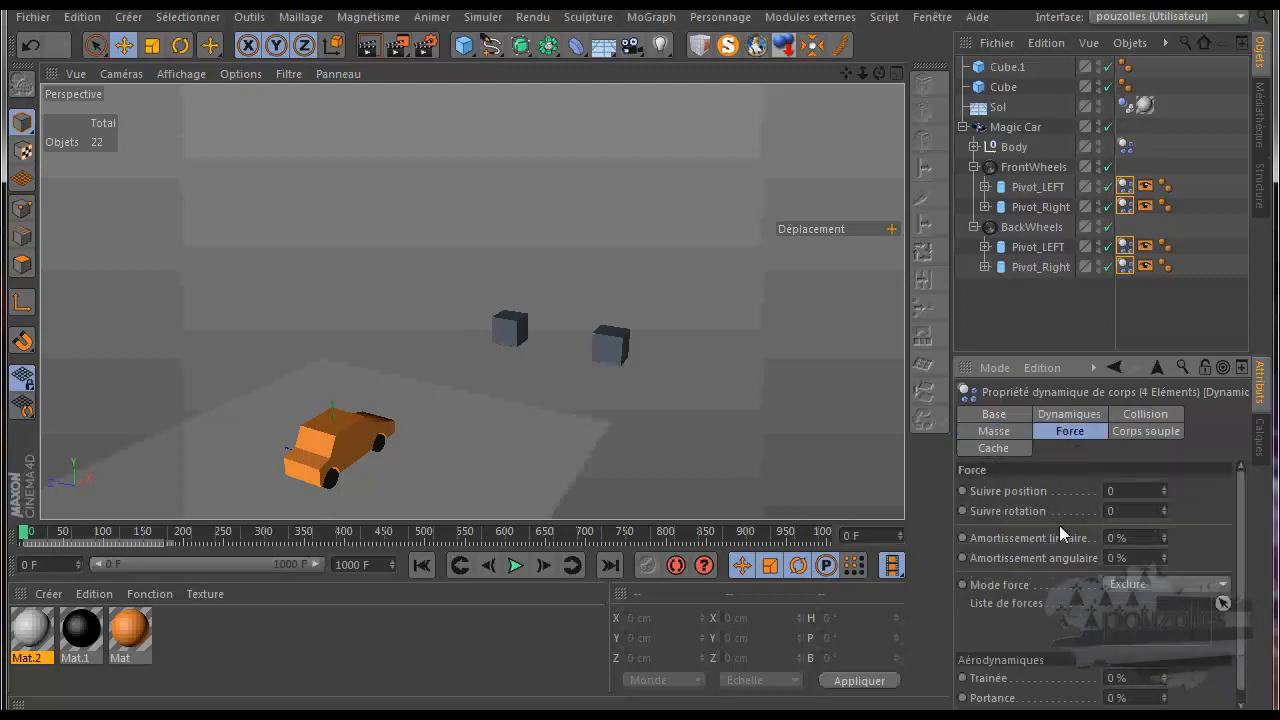
scroll(1059, 540, "down", 1)
left_click(1146, 430)
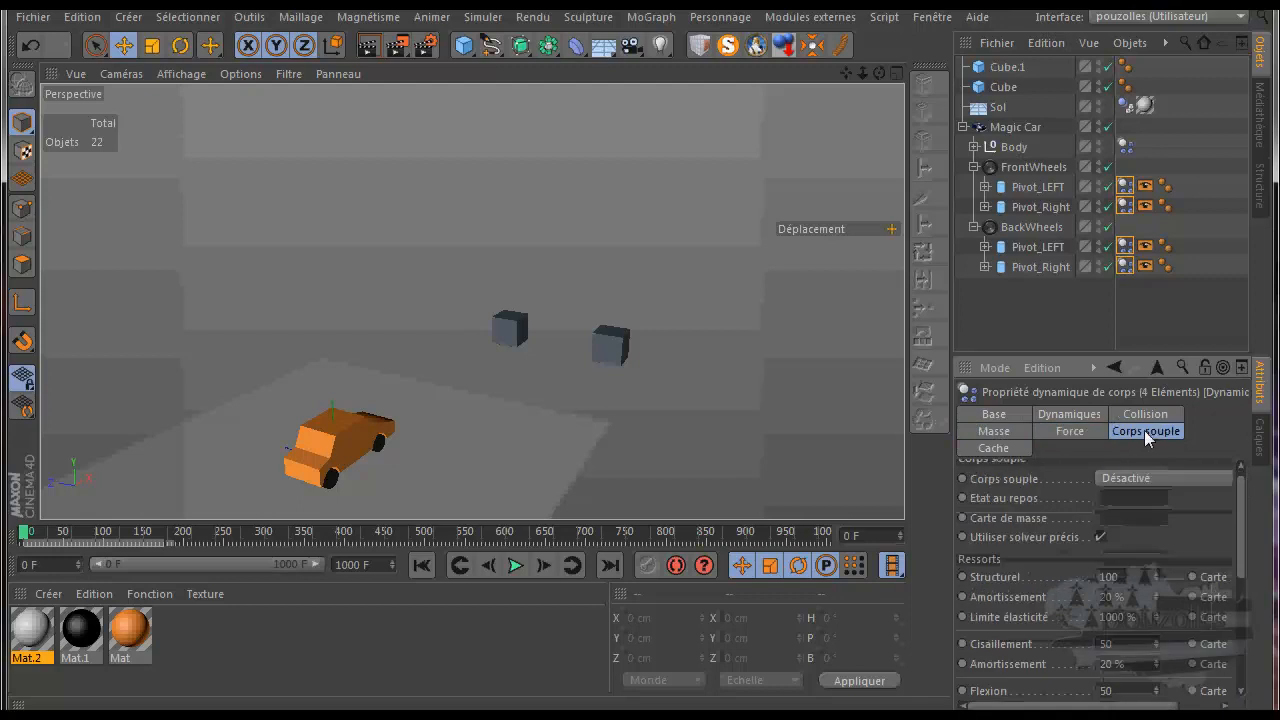
left_click(1008, 449)
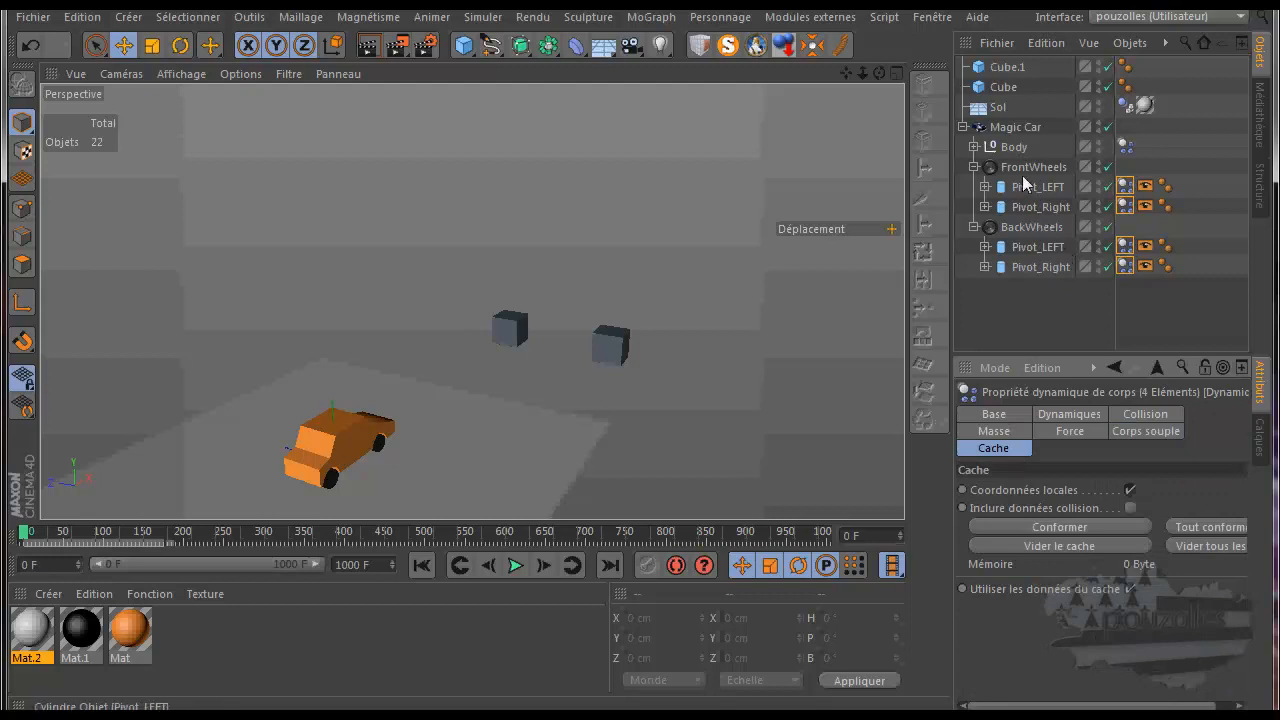
- Select the Magic Car and review its About, Drive and Wheels & Body settings, including the Suspencion group
left_click(1012, 128)
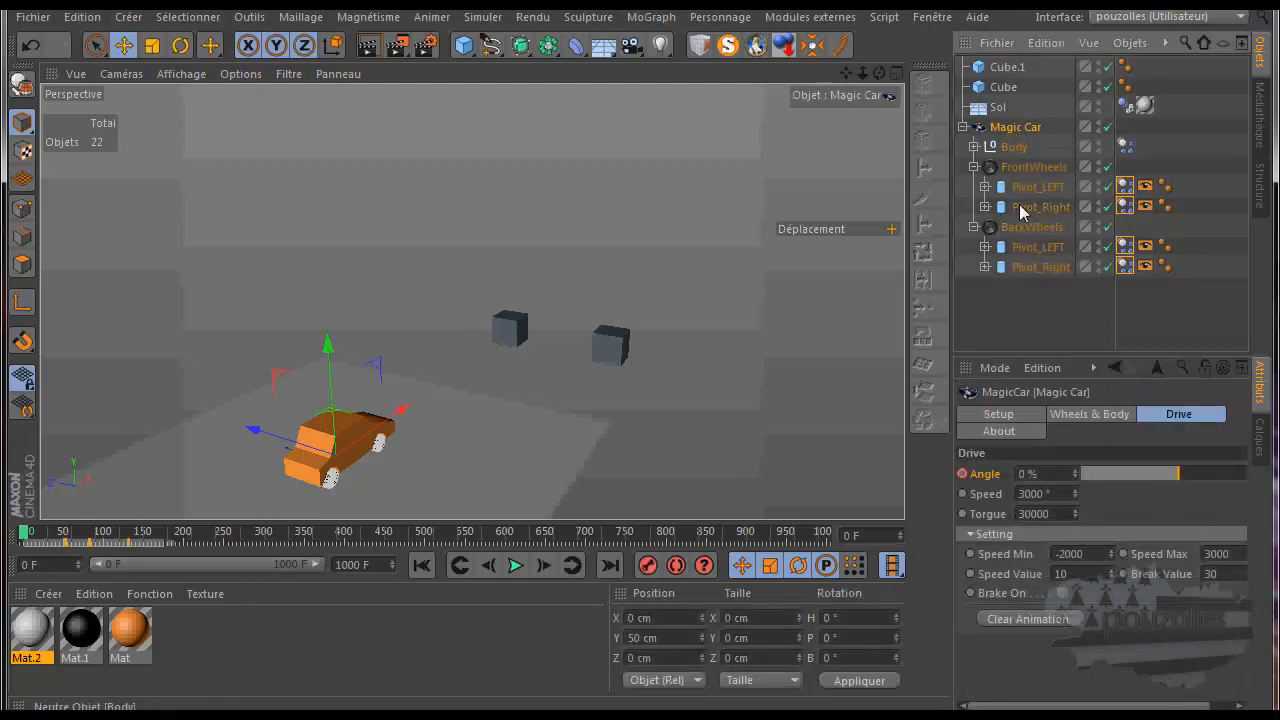
left_click(1000, 431)
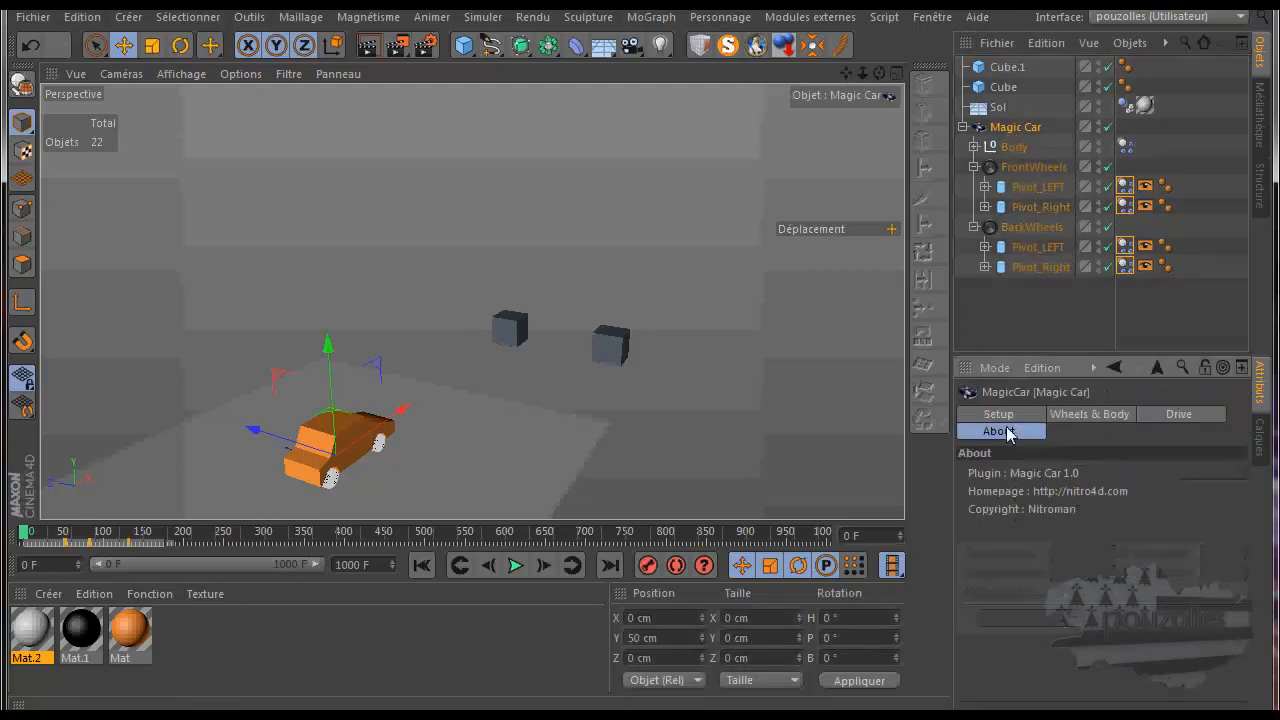
left_click(1190, 415)
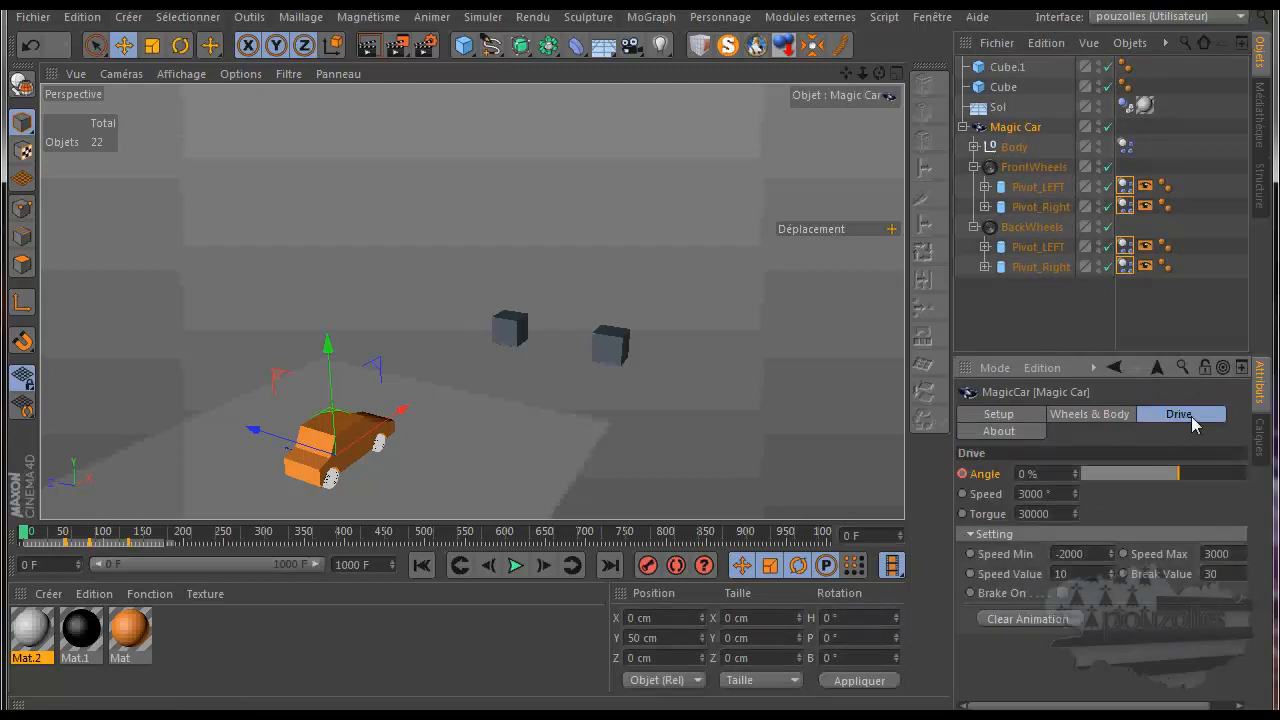
left_click(1100, 416)
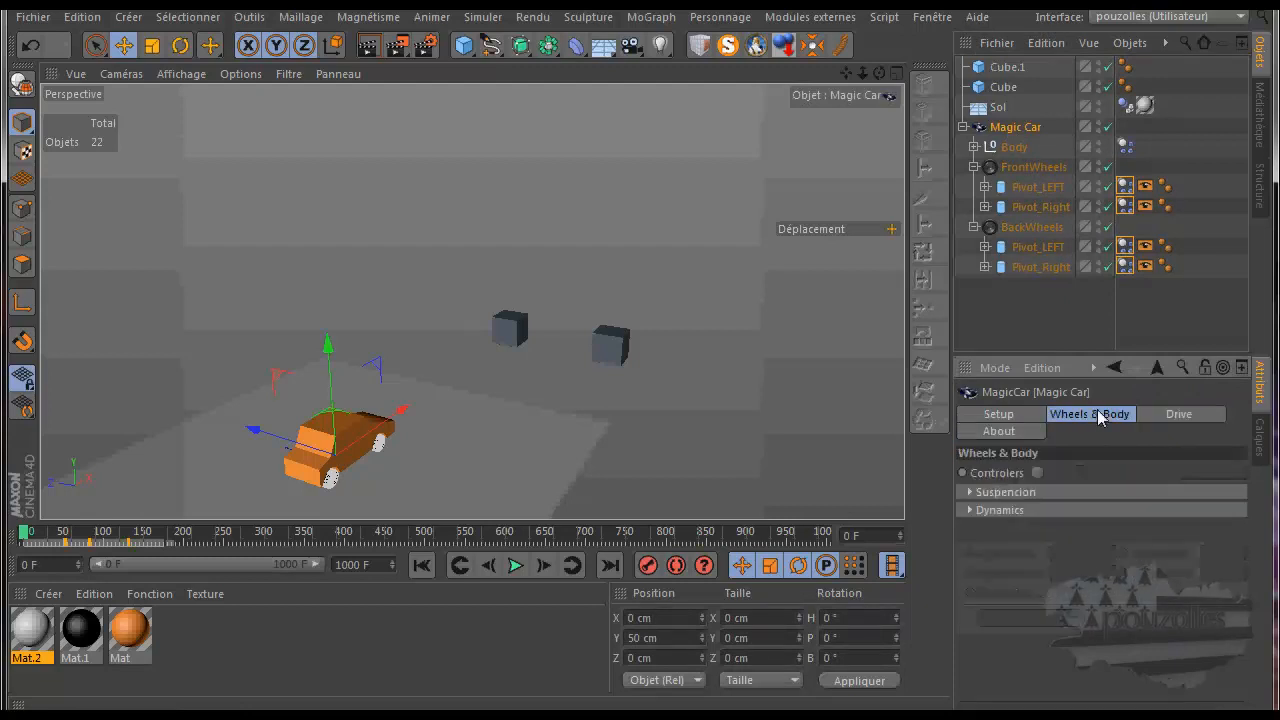
left_click(969, 492)
left_click(969, 492)
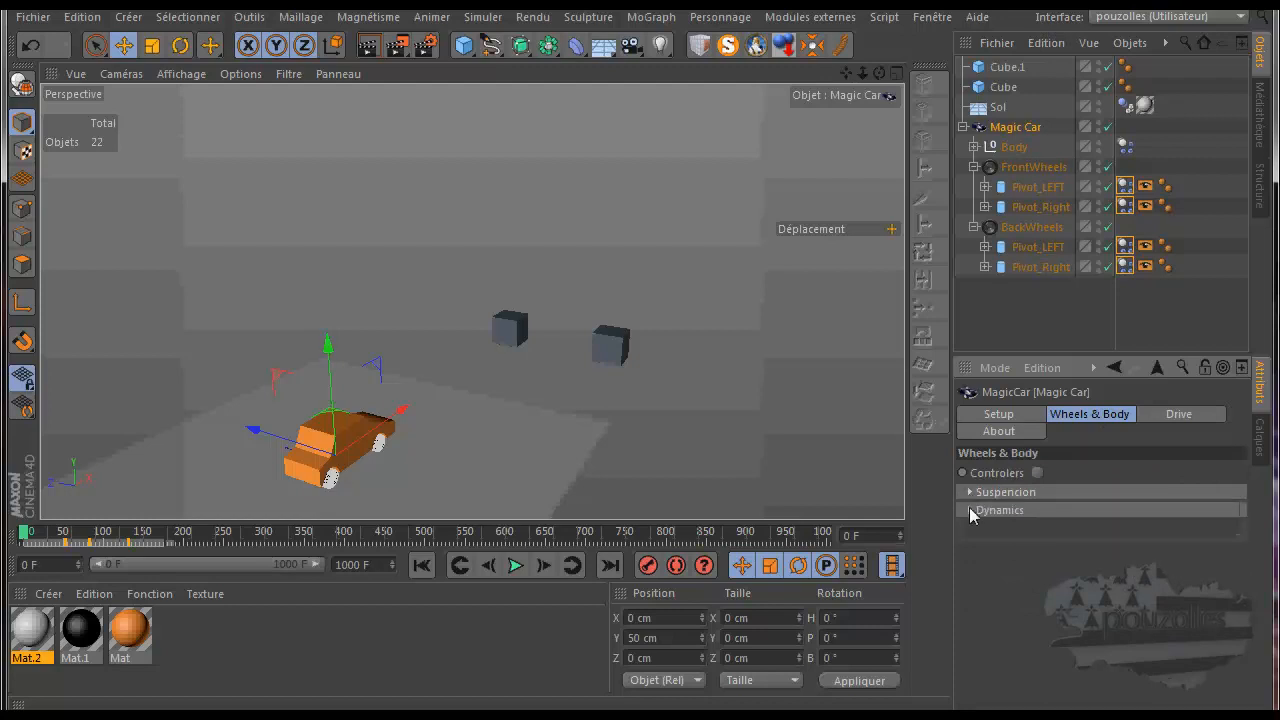
- In the Magic Car's Dynamics settings, set the Friction of both the Front and Back wheels to 200 %
left_click(969, 509)
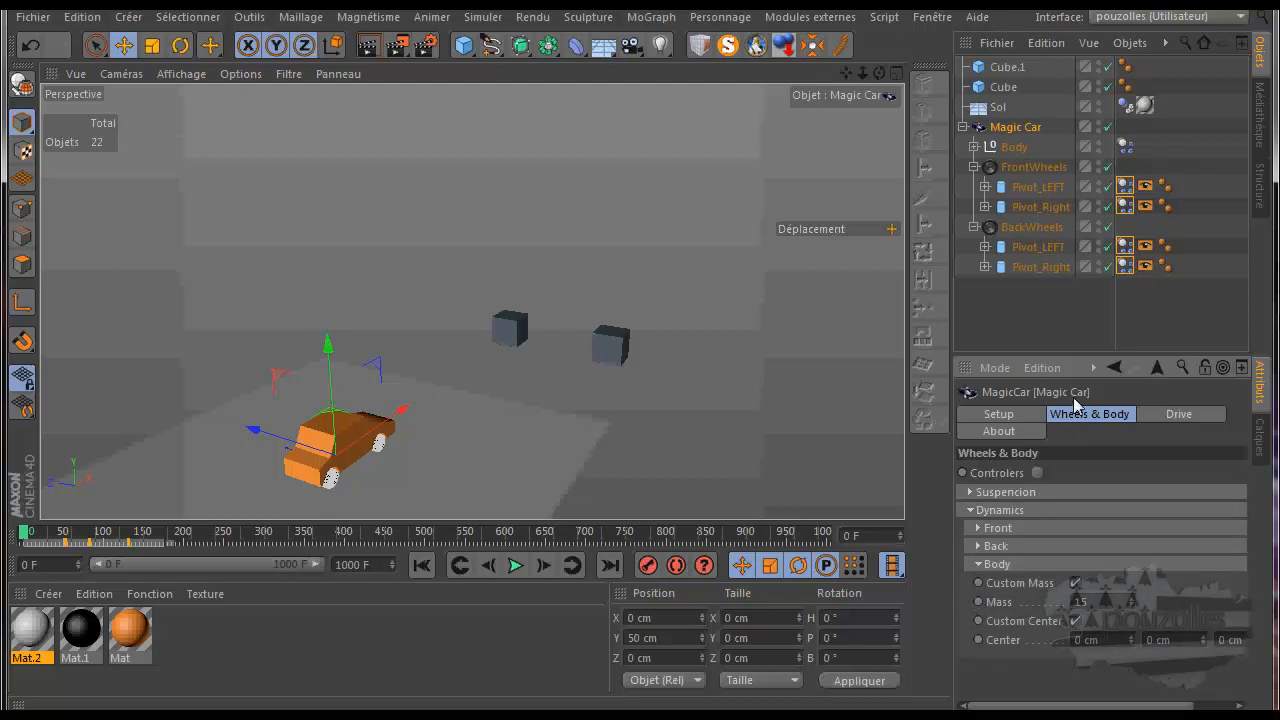
left_click_drag(1081, 357, 1083, 178)
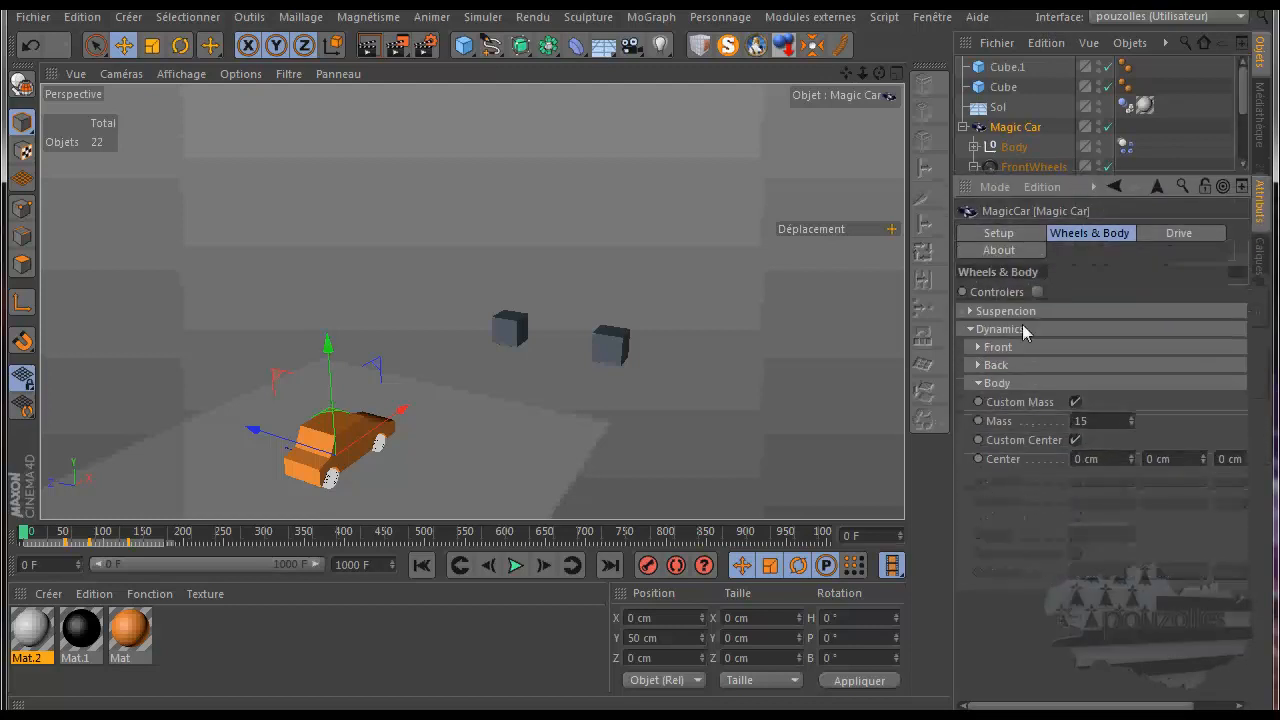
left_click(981, 365)
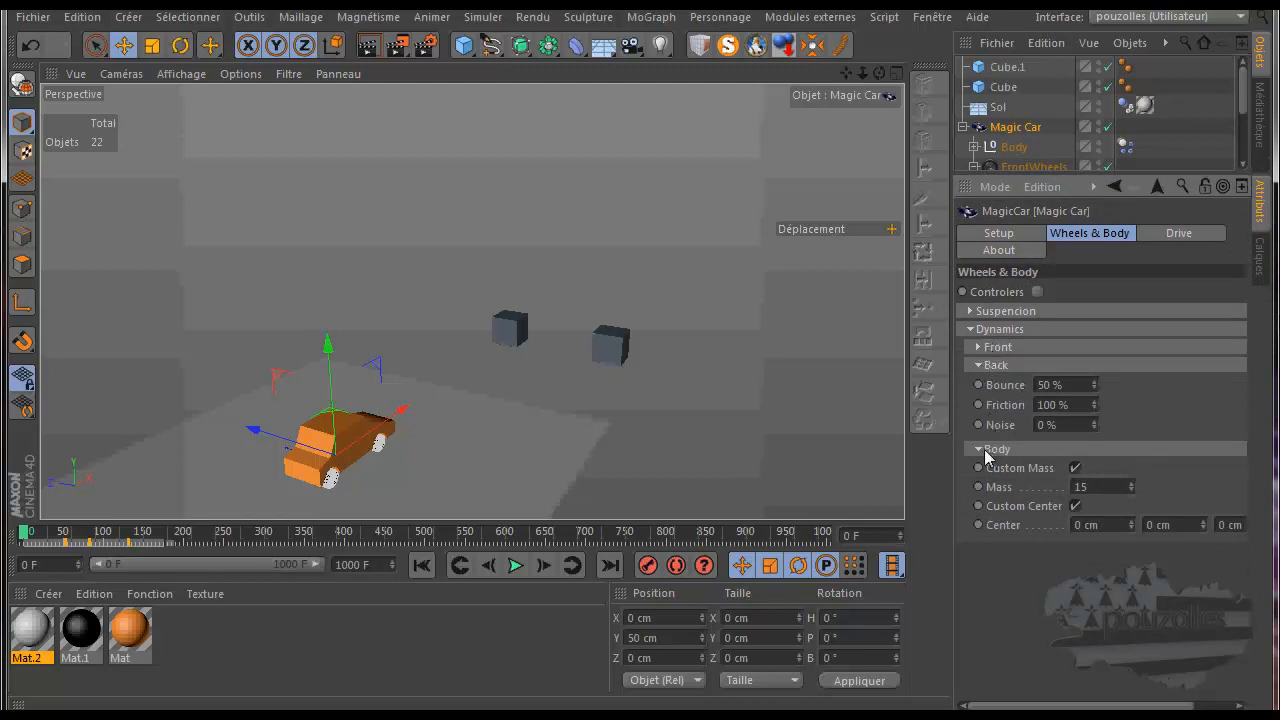
left_click(980, 347)
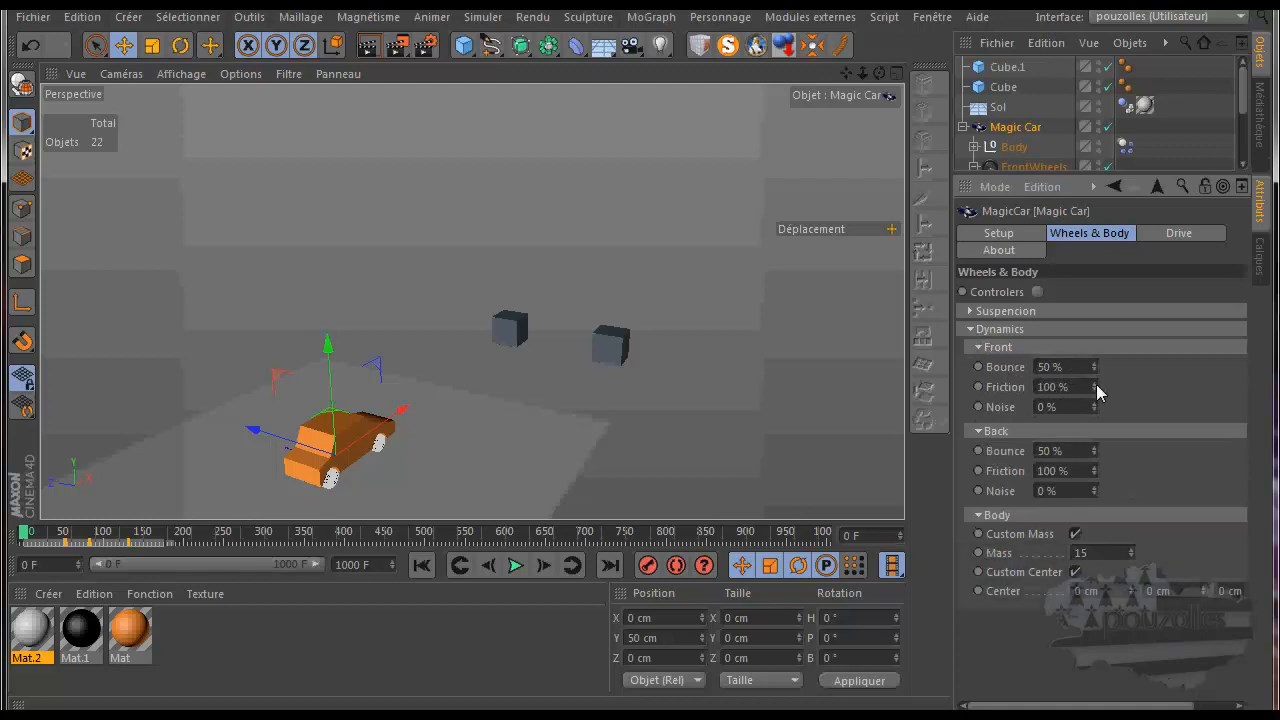
left_click(1066, 387)
type("200")
key("Return")
type("200")
key("Return")
left_click_drag(1143, 178, 1150, 357)
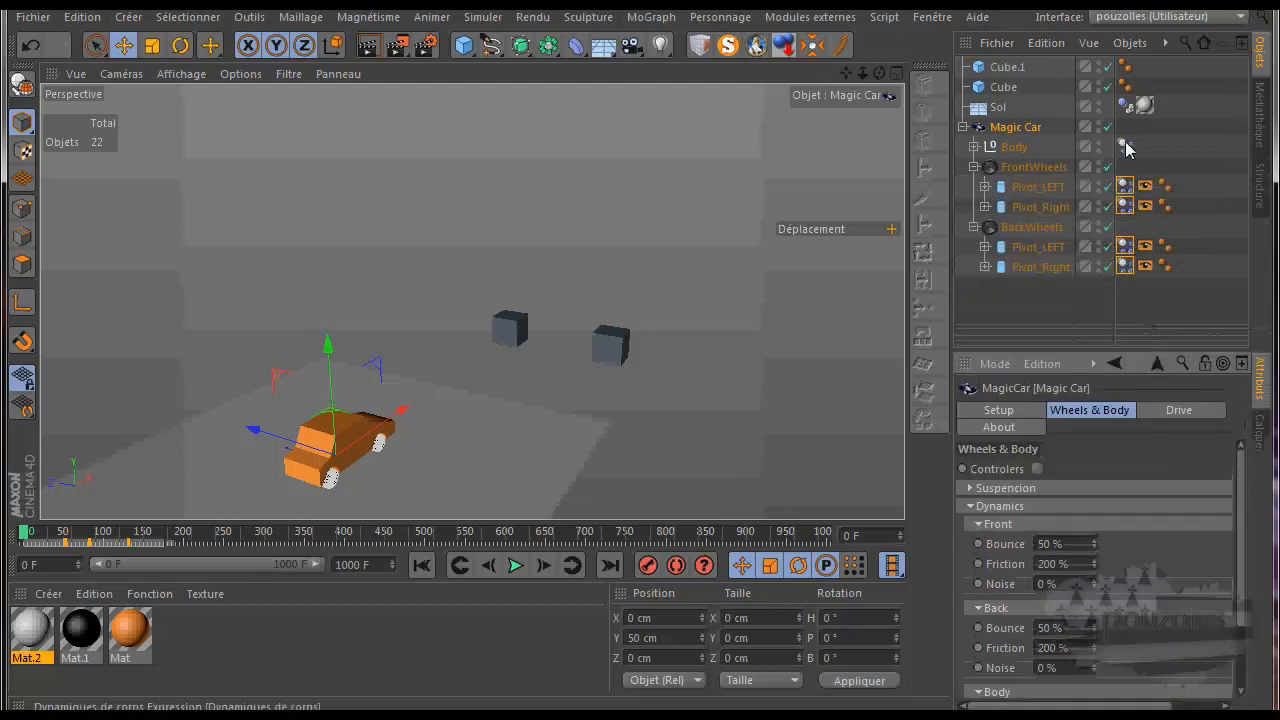
- Review the Dynamiques and Collision settings of the Sol floor's dynamics body tag, including its Friction
left_click(1125, 105)
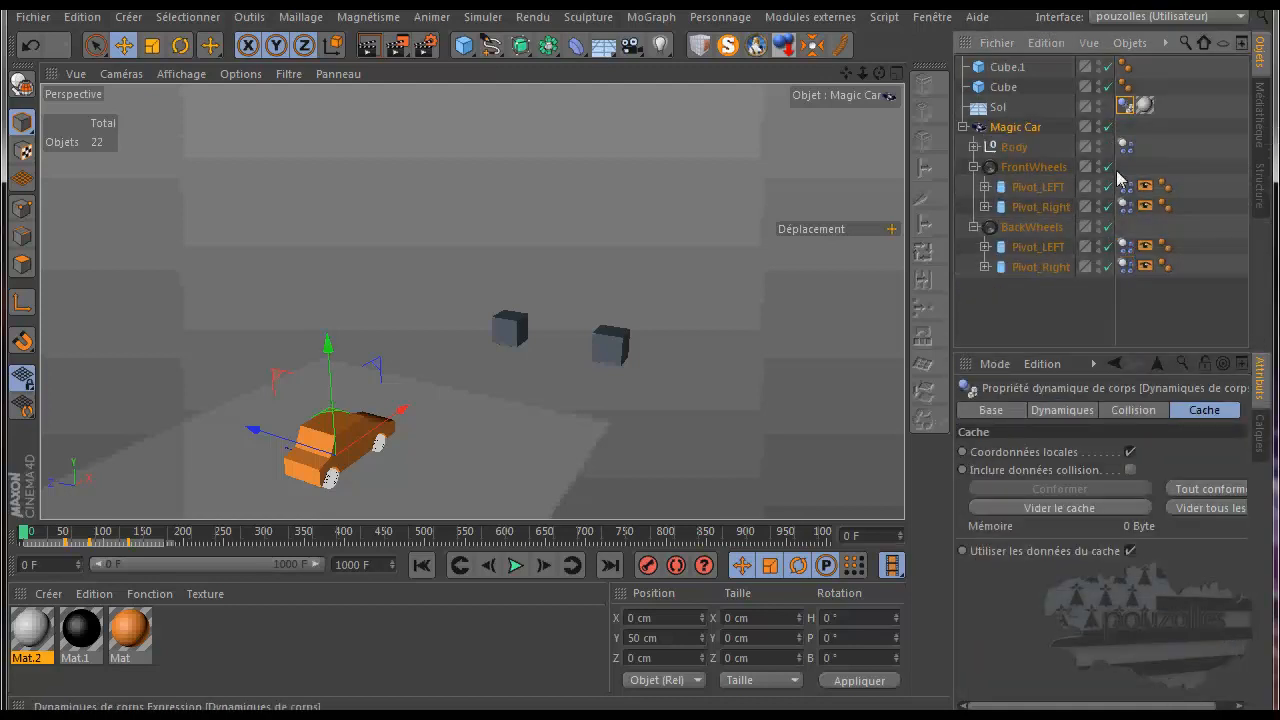
left_click(1077, 410)
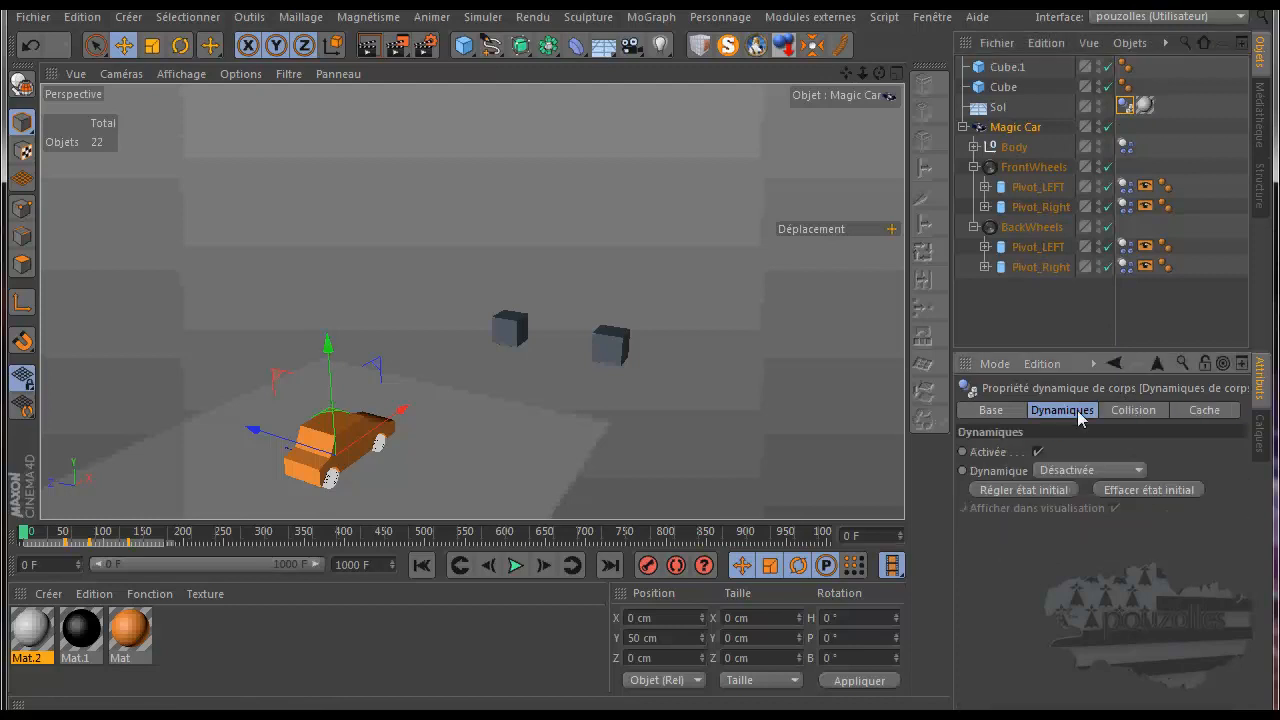
left_click(1136, 412)
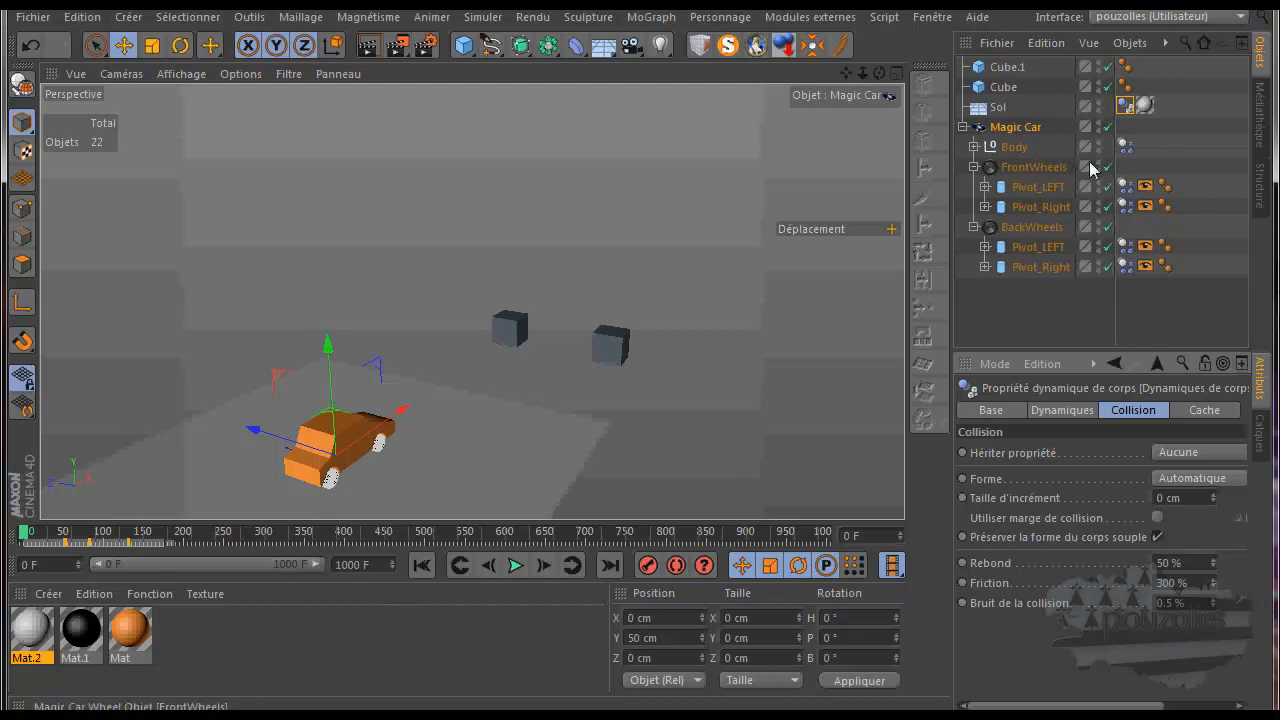
- Review the Magic Car's Front, Back and Body dynamics settings under Wheels & Body, and collapse the Body group
left_click(1016, 128)
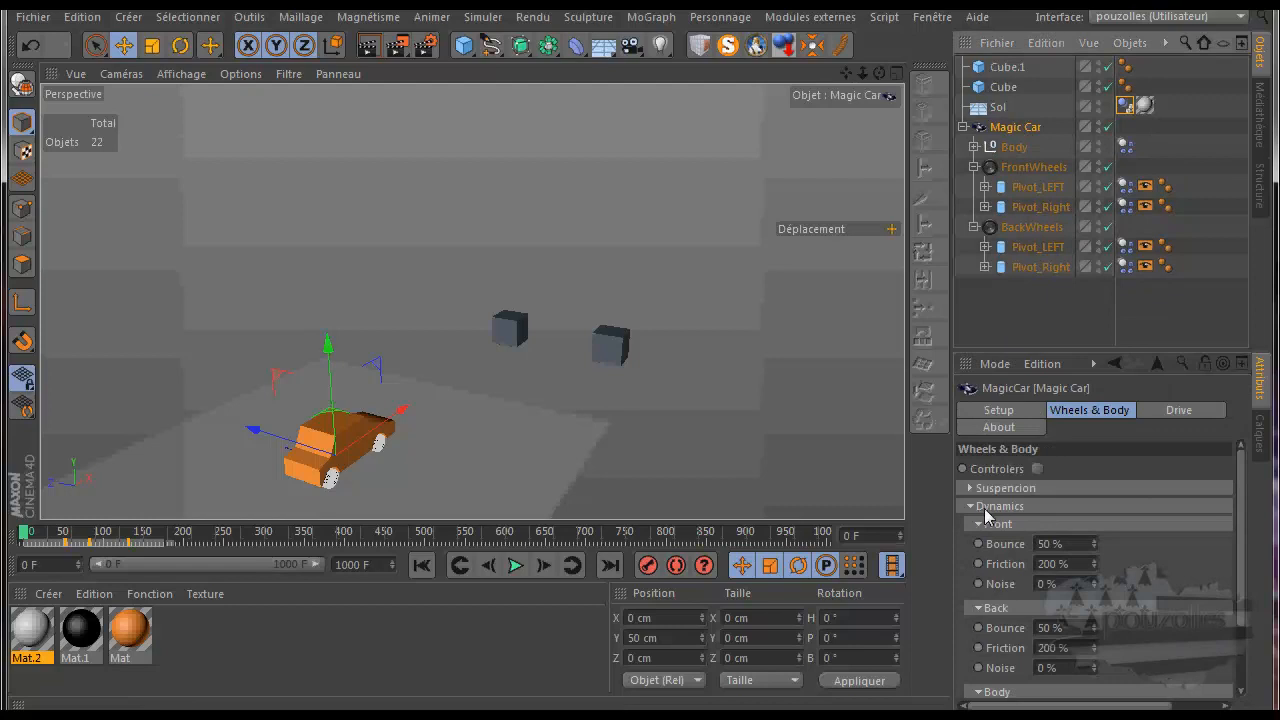
scroll(1020, 560, "down", 3)
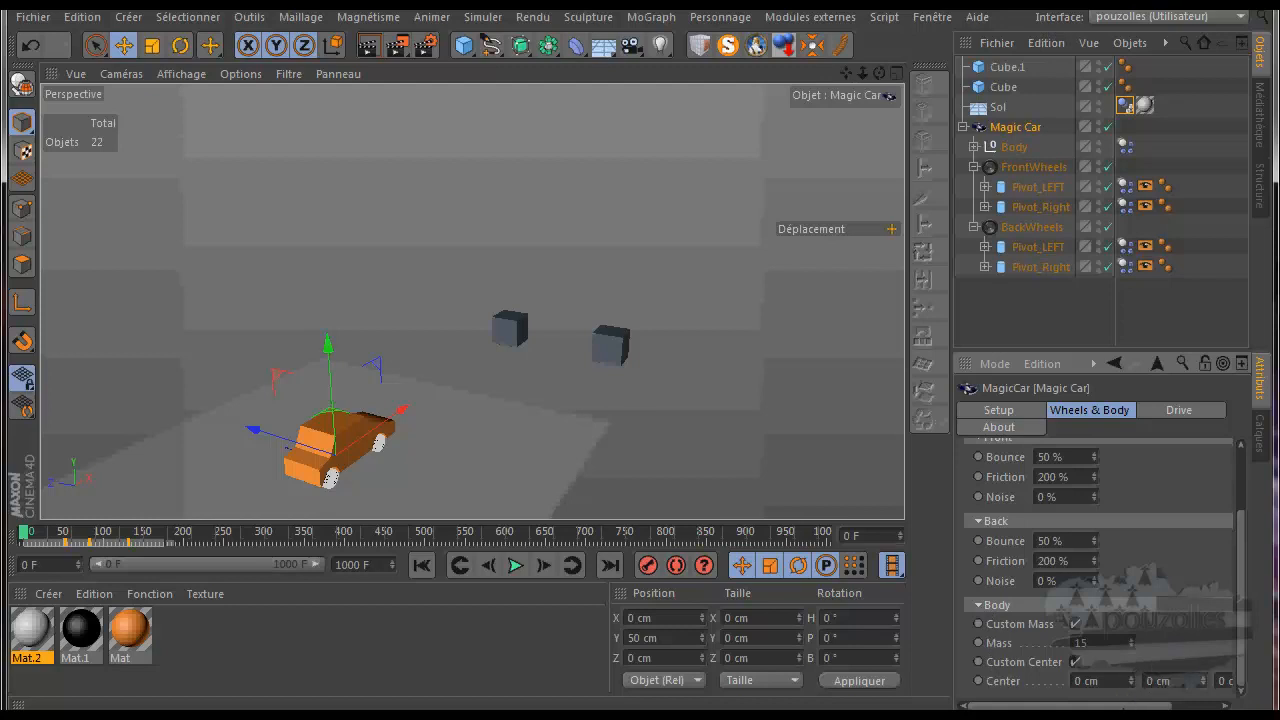
left_click(979, 607)
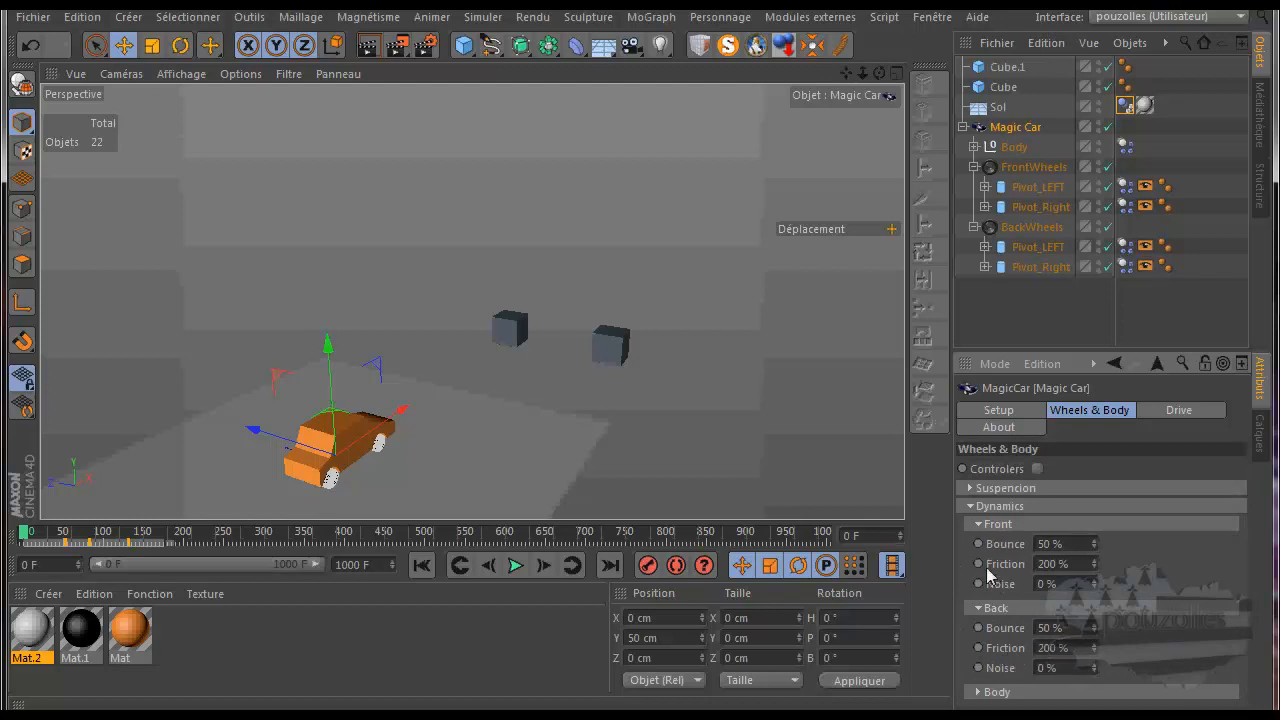
- Set the Friction of the Front and Back wheels to 300 % and play the animation to test the car's grip
left_click(1065, 564)
type("300")
key("Return")
left_click(1050, 648)
type("300")
left_click(515, 565)
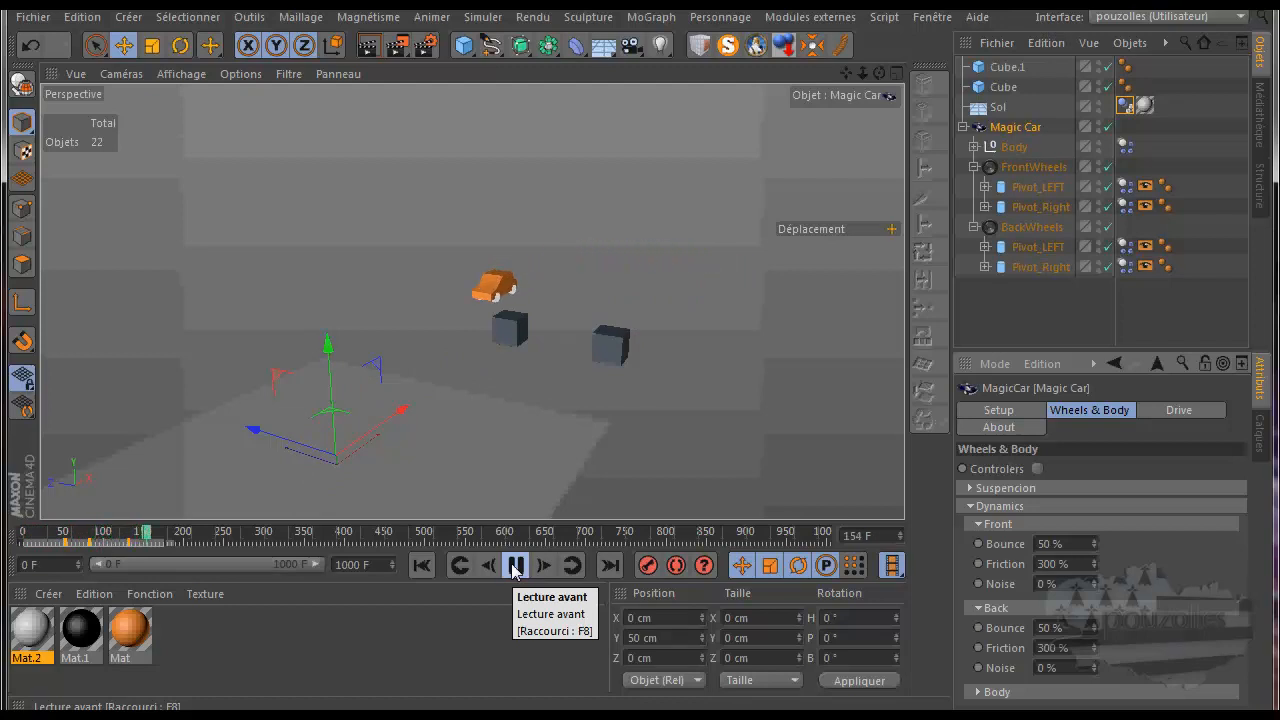
left_click(515, 566)
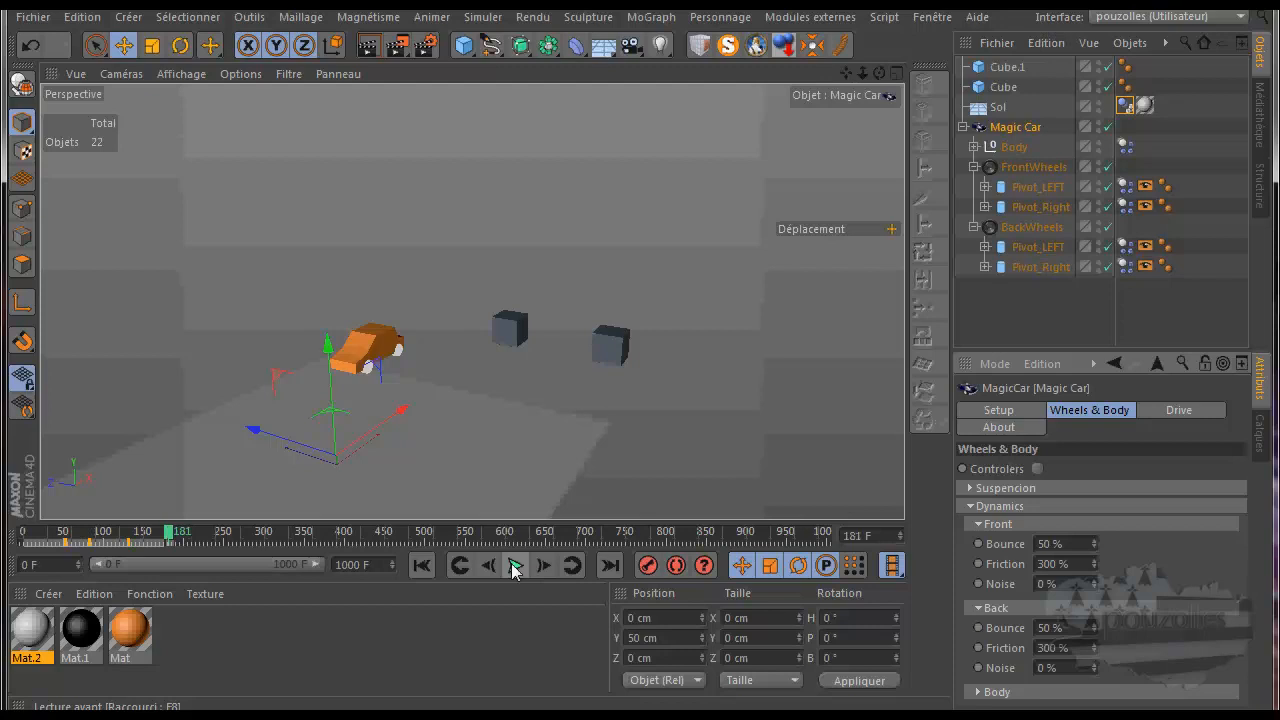
- Lower the Front and Back wheel Friction to 100 % and replay the animation from the first frame
left_click(1066, 564)
type("100")
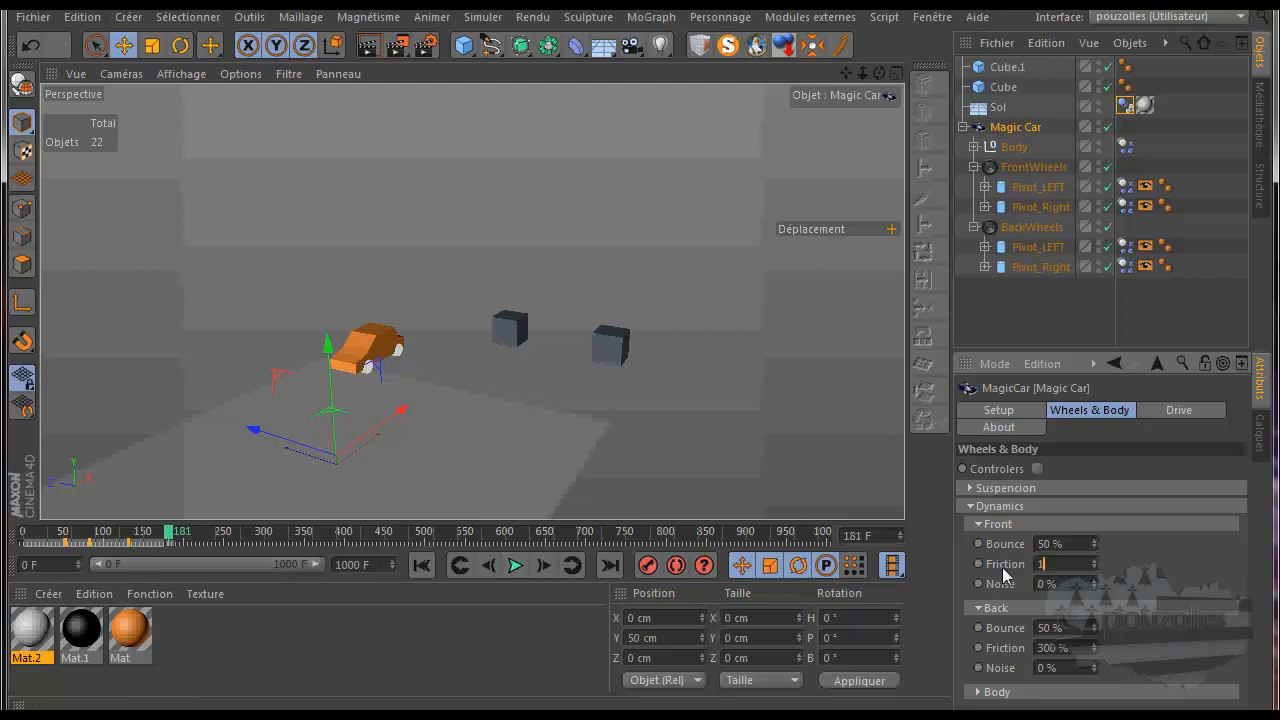
left_click(1076, 648)
type("100")
key("Return")
left_click(422, 565)
left_click(515, 566)
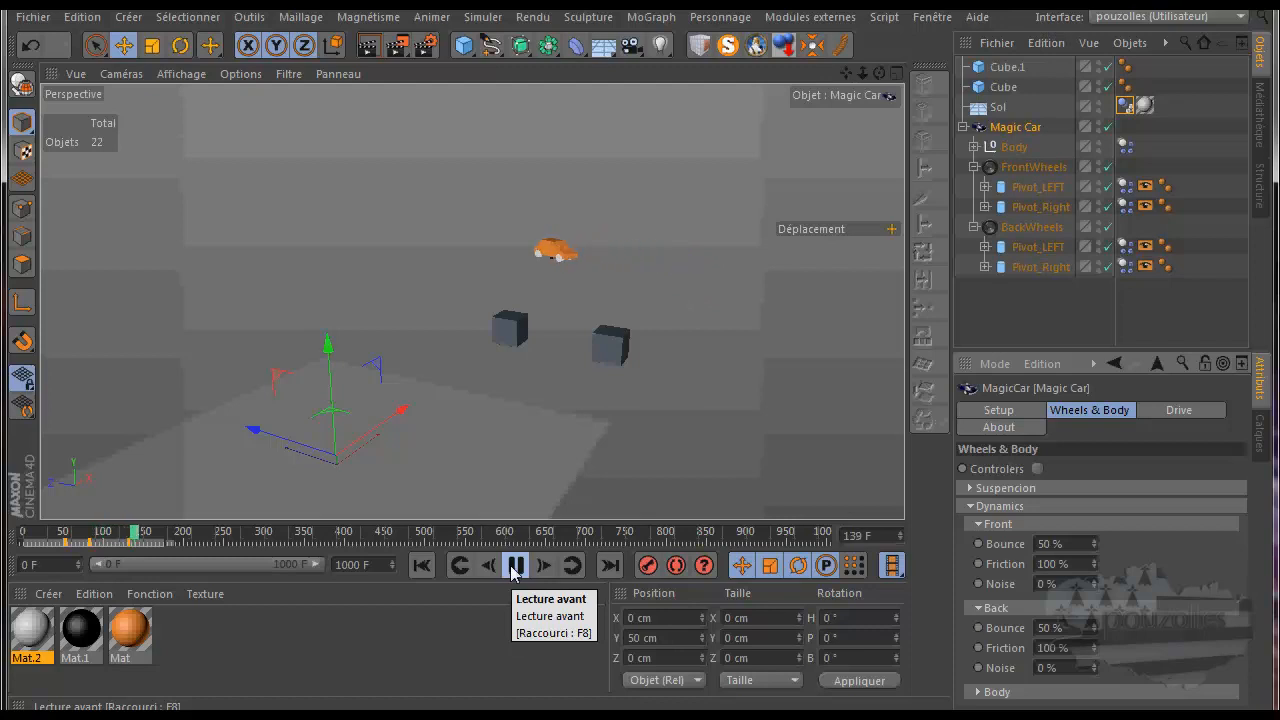
left_click(515, 566)
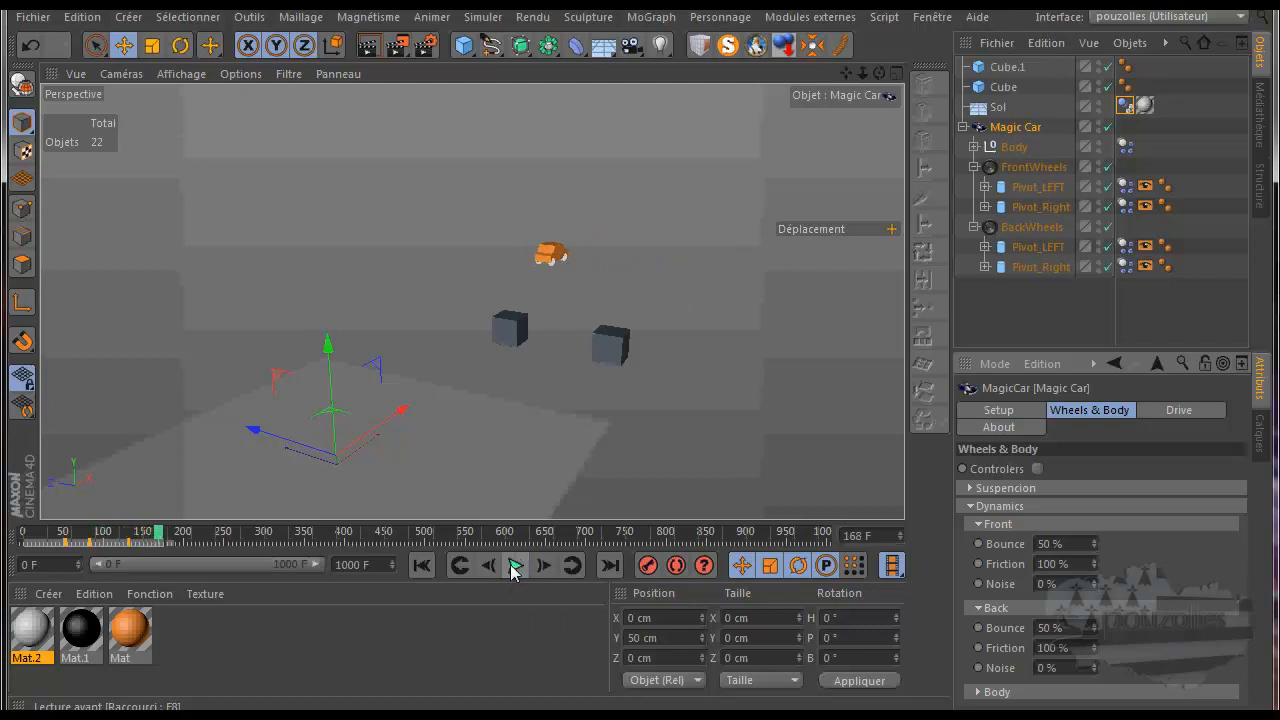
- Return to frame 0, raise the Front and Back wheel Friction to 300 %, and play the drive simulation again
left_click(421, 565)
left_click(1060, 564)
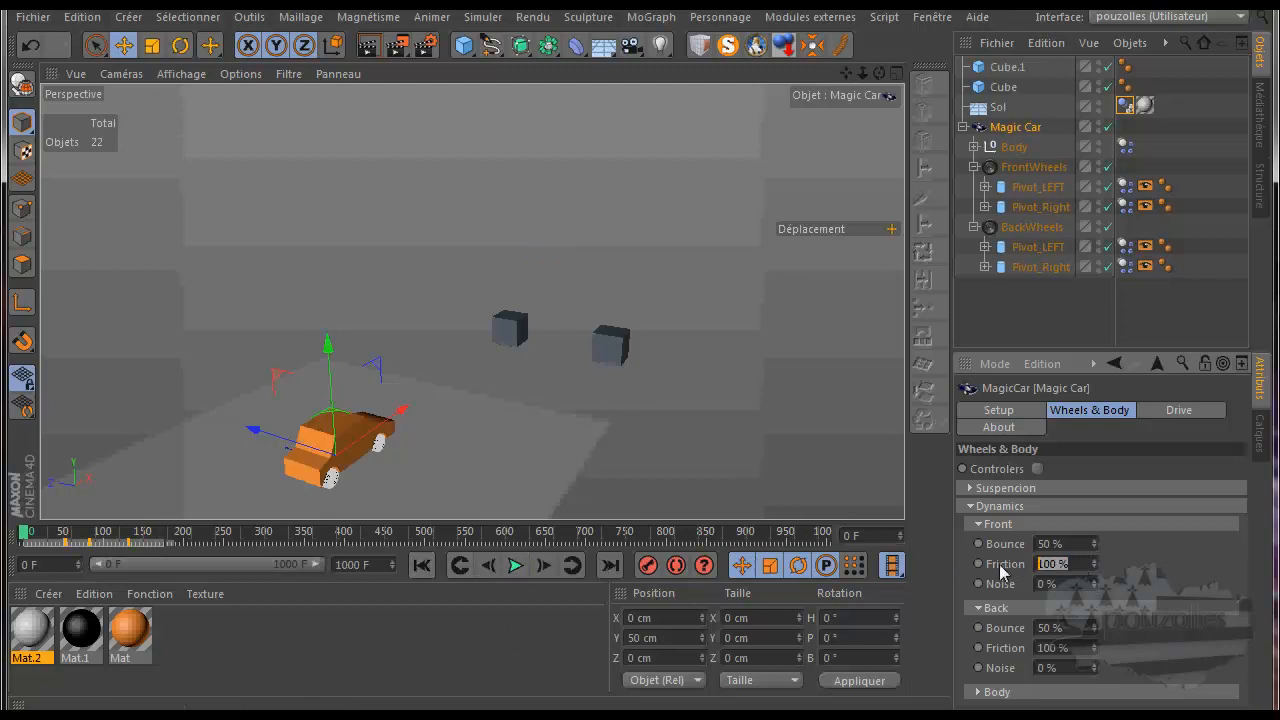
type("300")
left_click(1068, 648)
type("30")
left_click(512, 612)
left_click(515, 566)
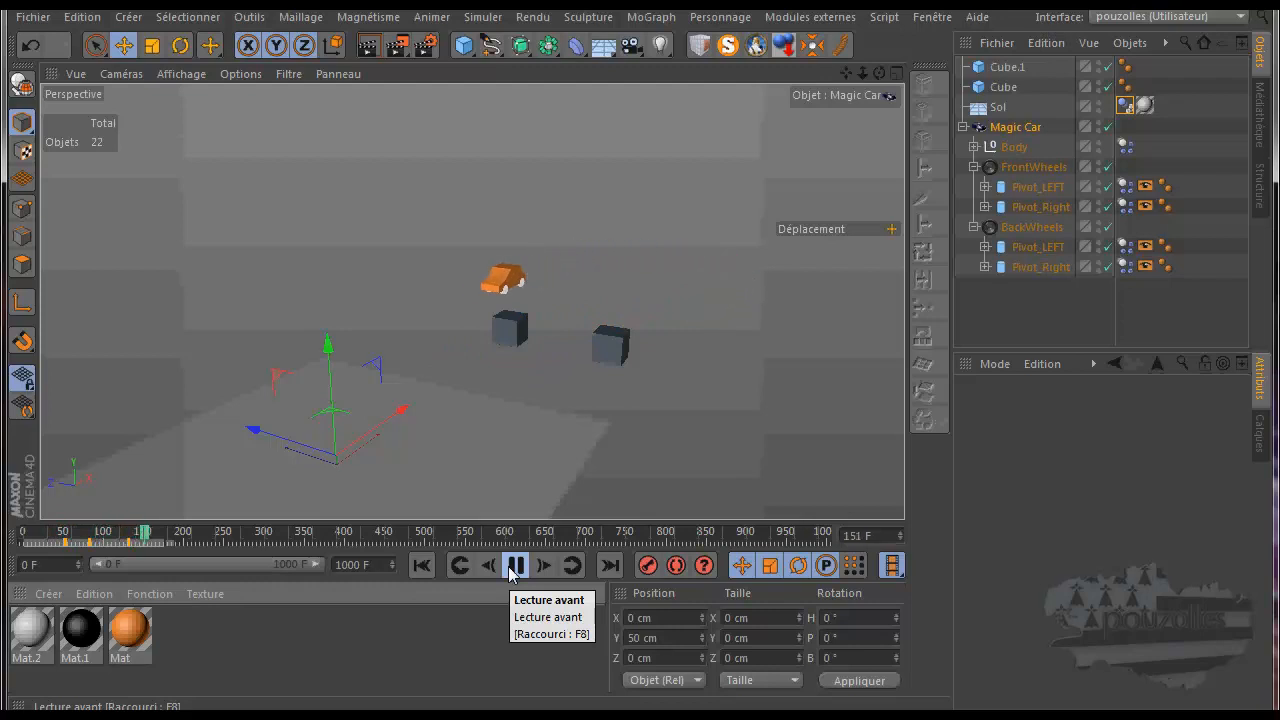
left_click(512, 566)
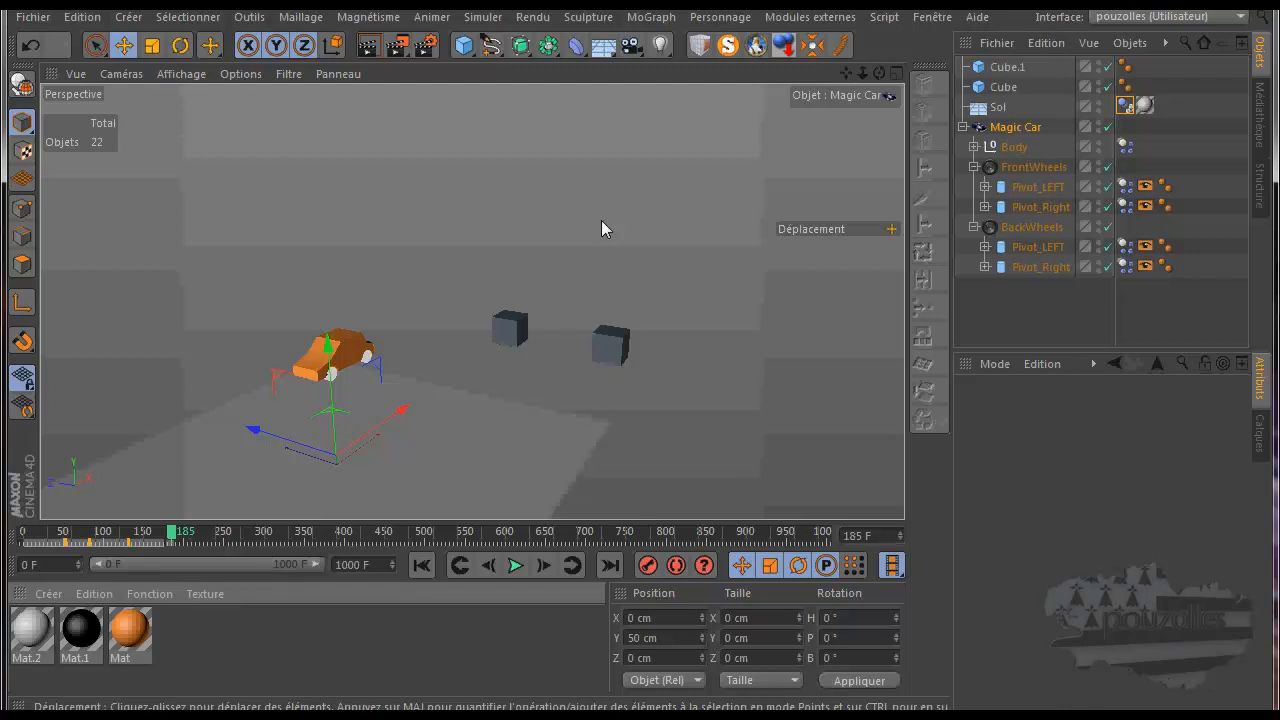
- Select the Magic Car, collapse its Front, Back and Dynamics groups, and show the Drive settings
left_click(1002, 128)
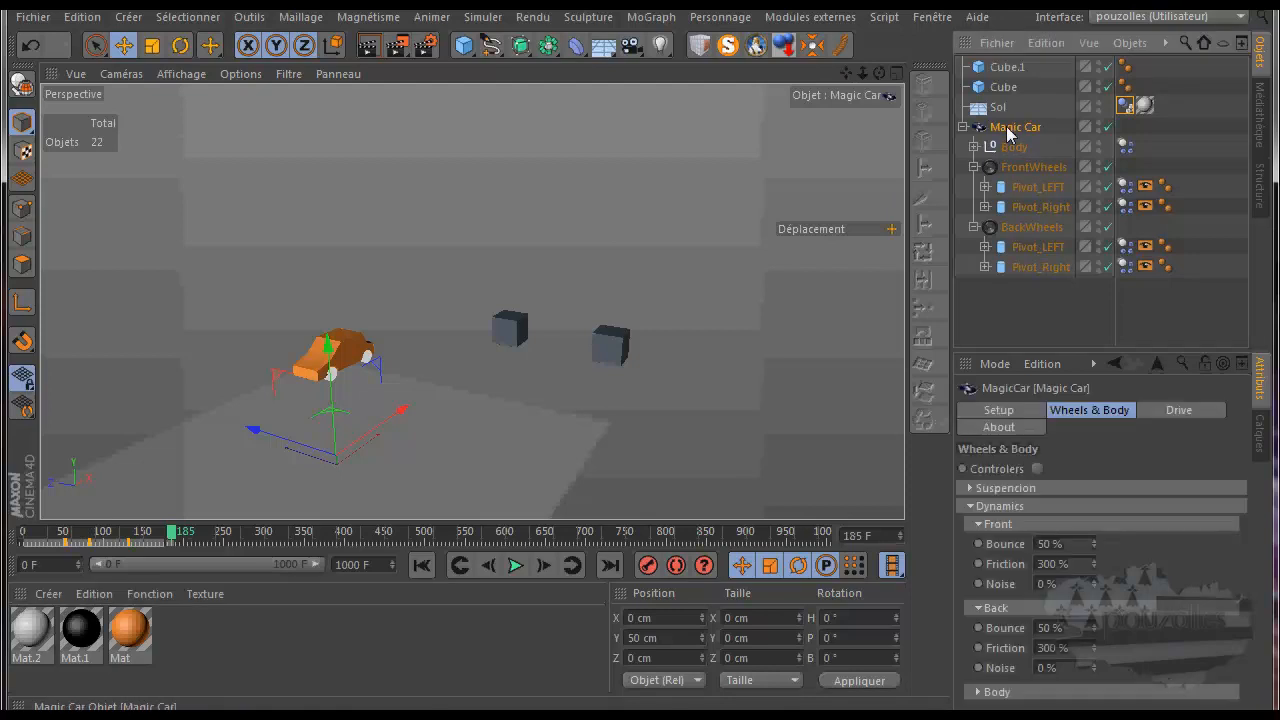
left_click(978, 524)
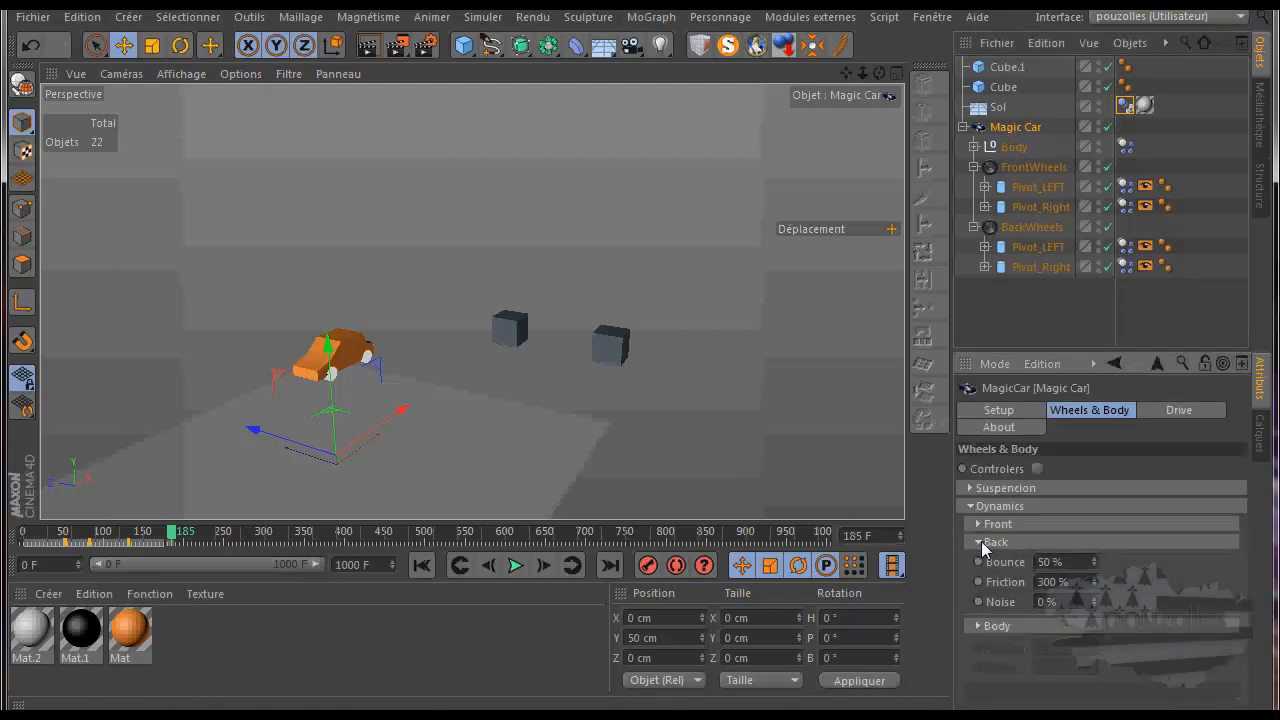
left_click(979, 541)
left_click(972, 507)
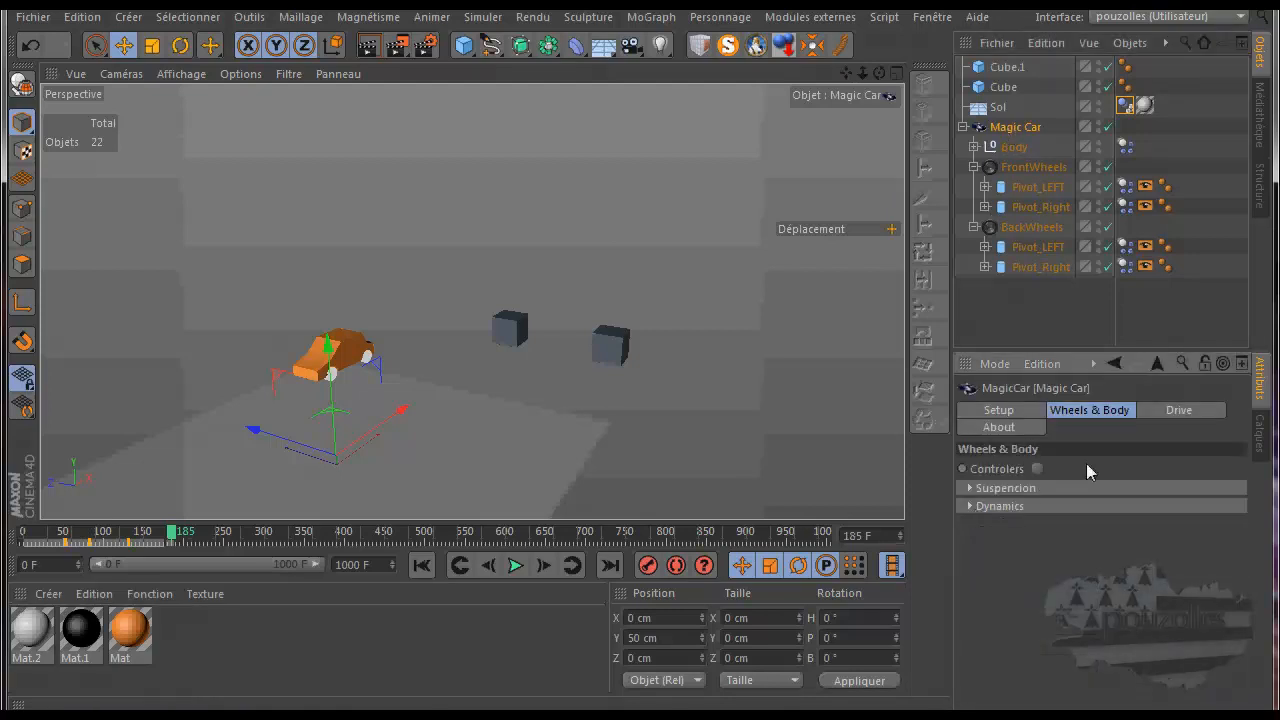
left_click(1175, 410)
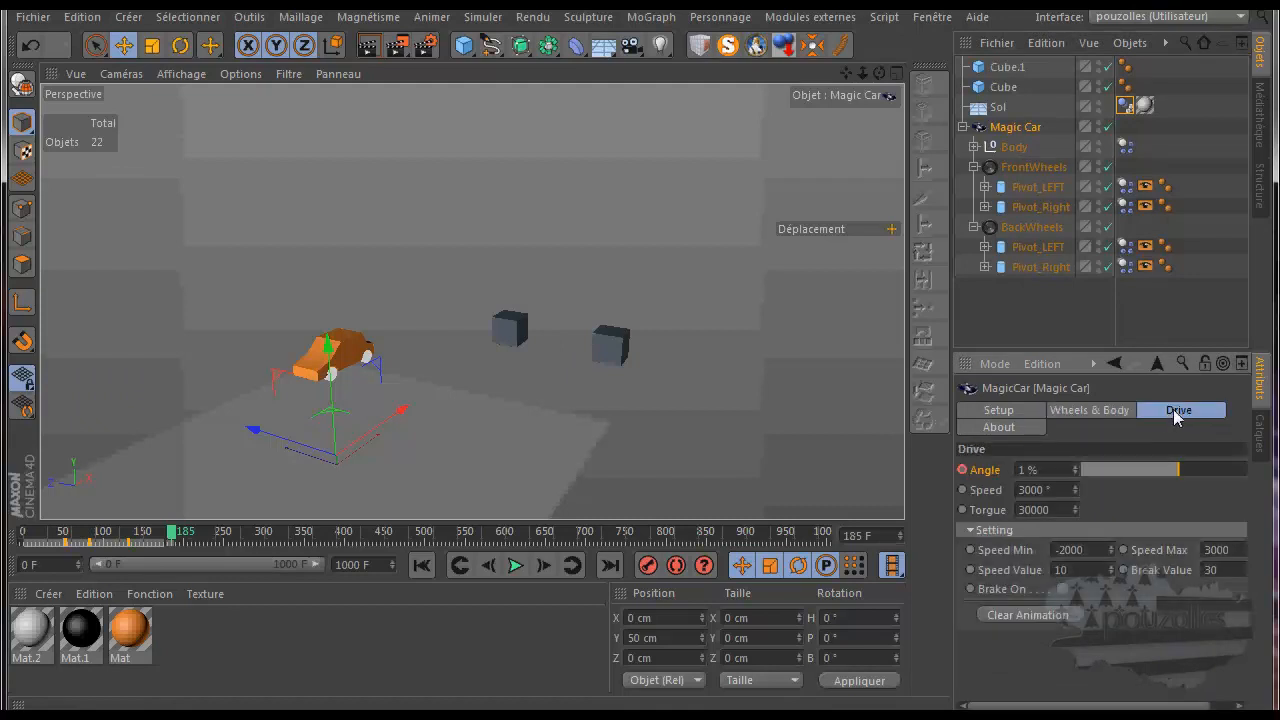